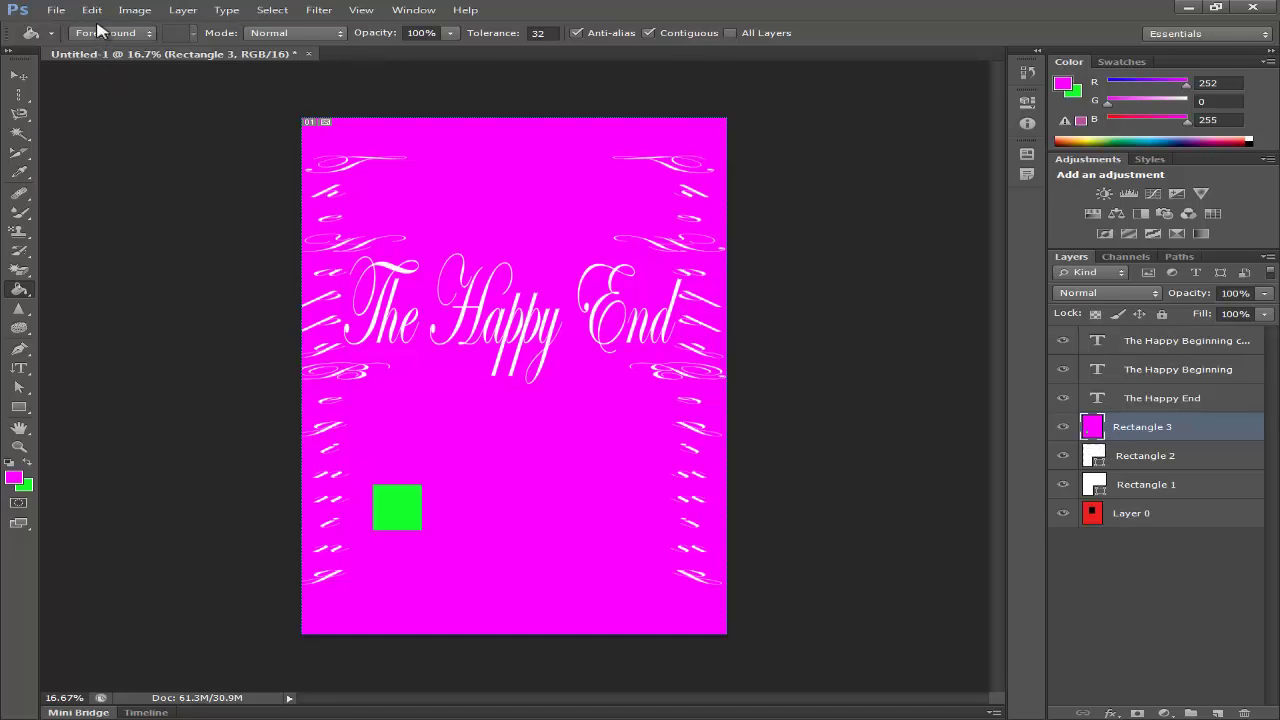
# Step: Revert to the red background state in History, then undo an unwanted magenta fill on Rectangle 2
pyautogui.click(1027, 72)
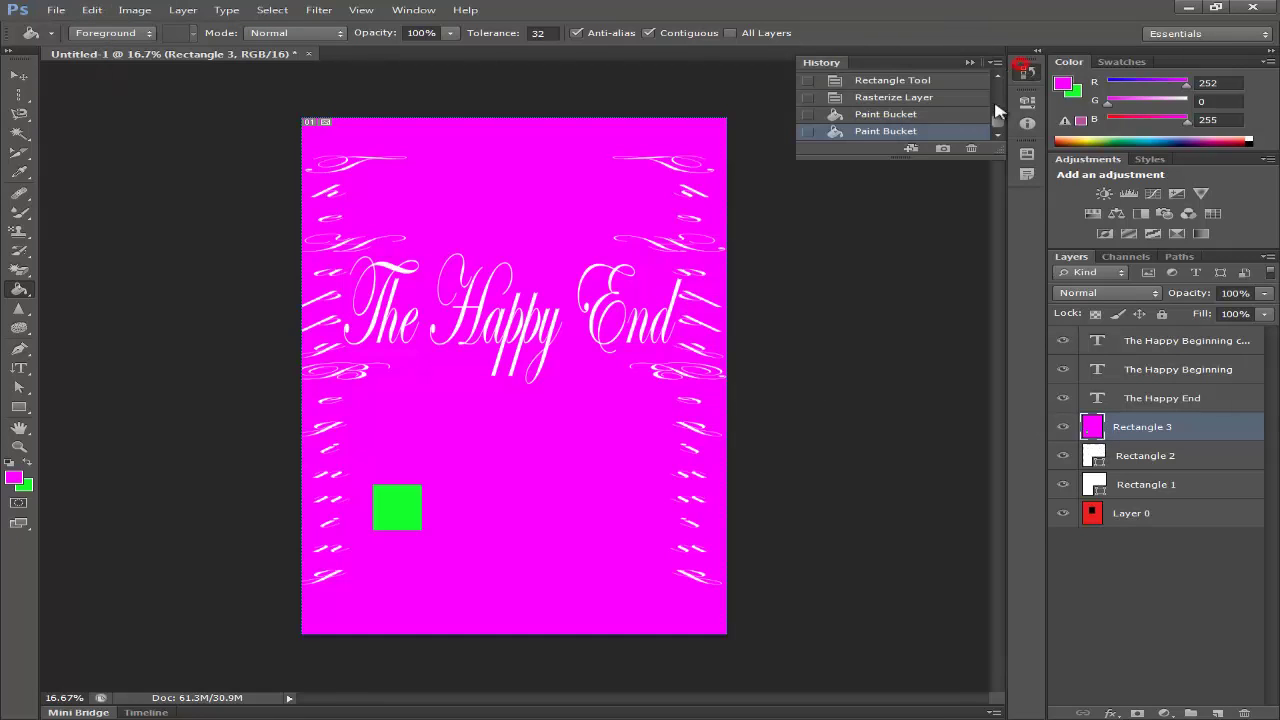
pyautogui.click(916, 116)
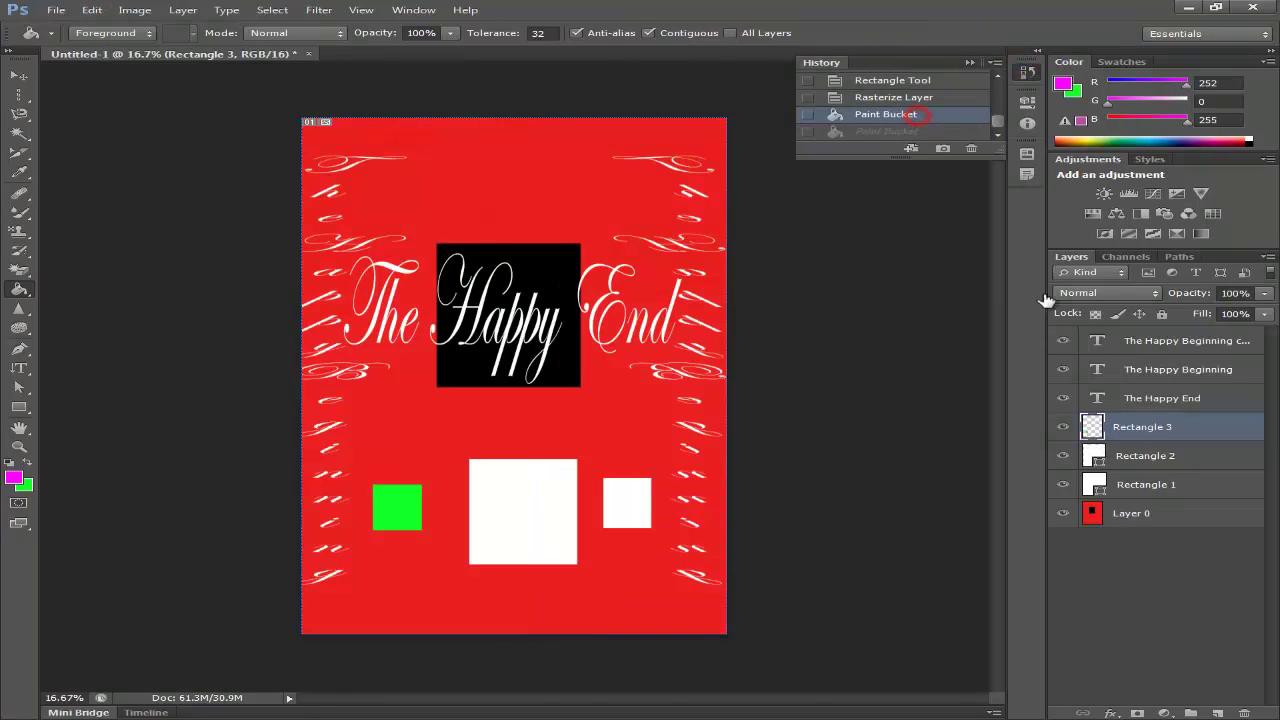
pyautogui.click(1136, 468)
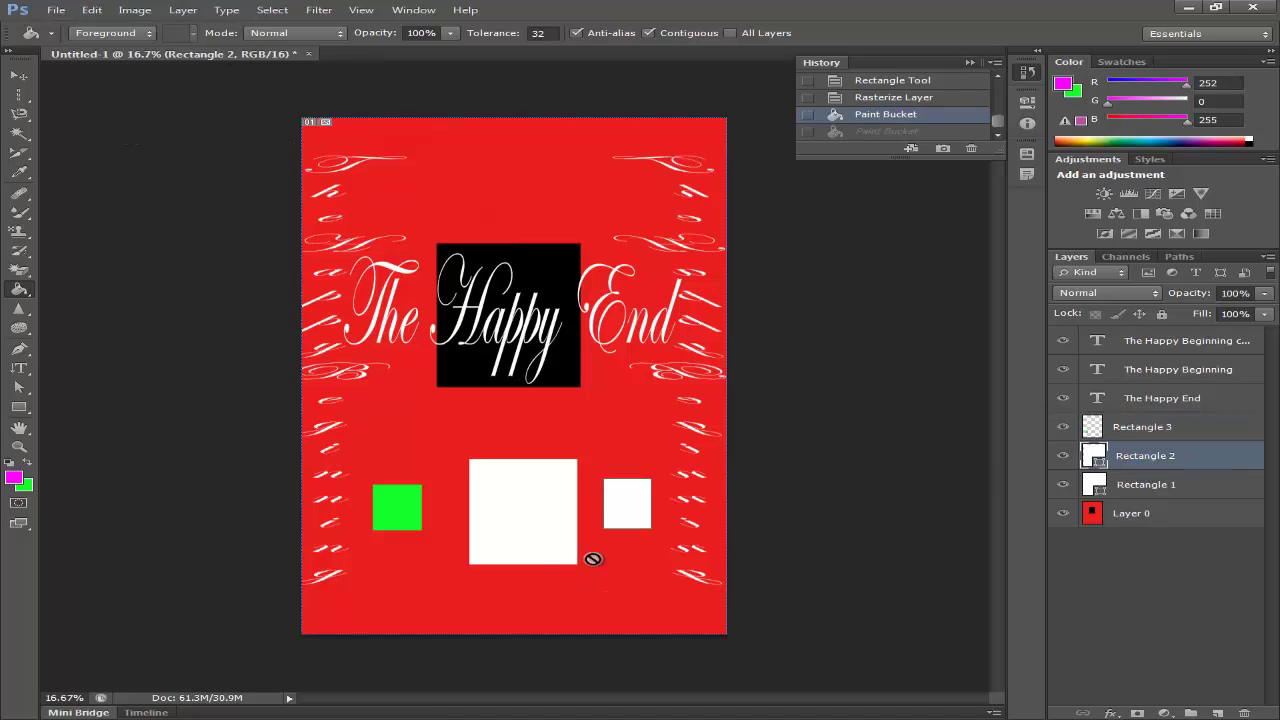
pyautogui.click(520, 522)
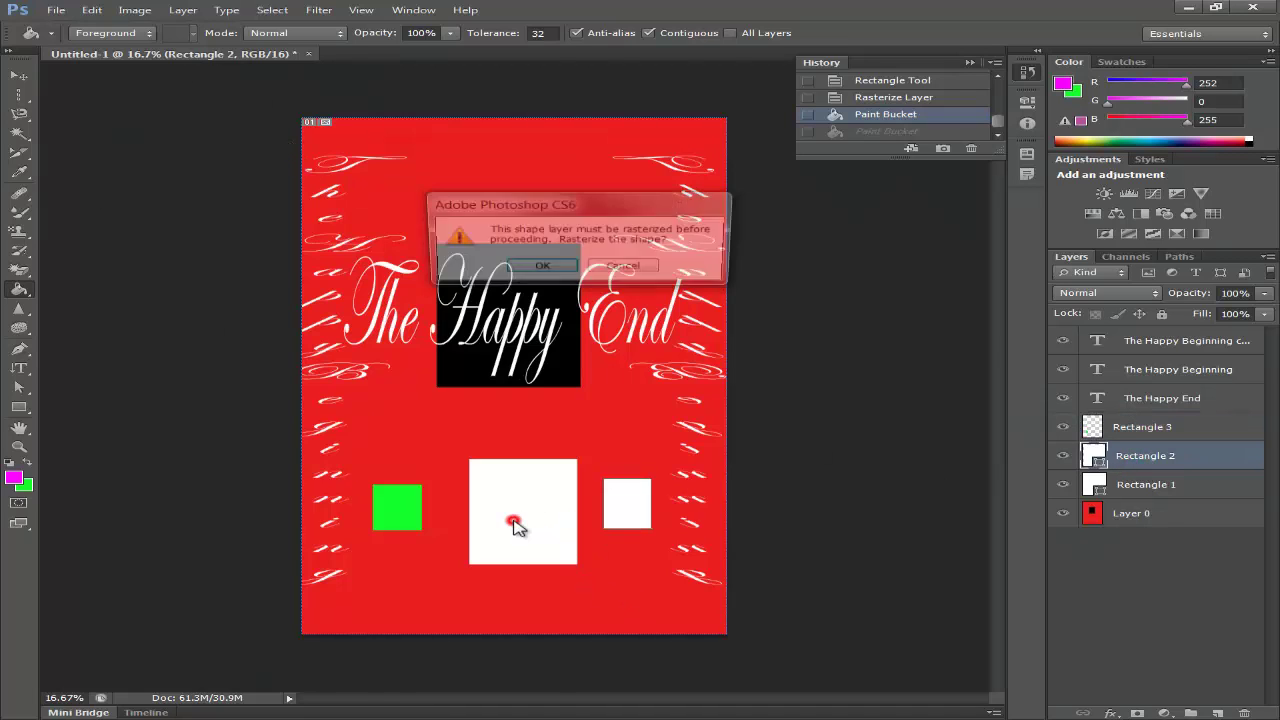
pyautogui.click(540, 269)
pyautogui.click(590, 190)
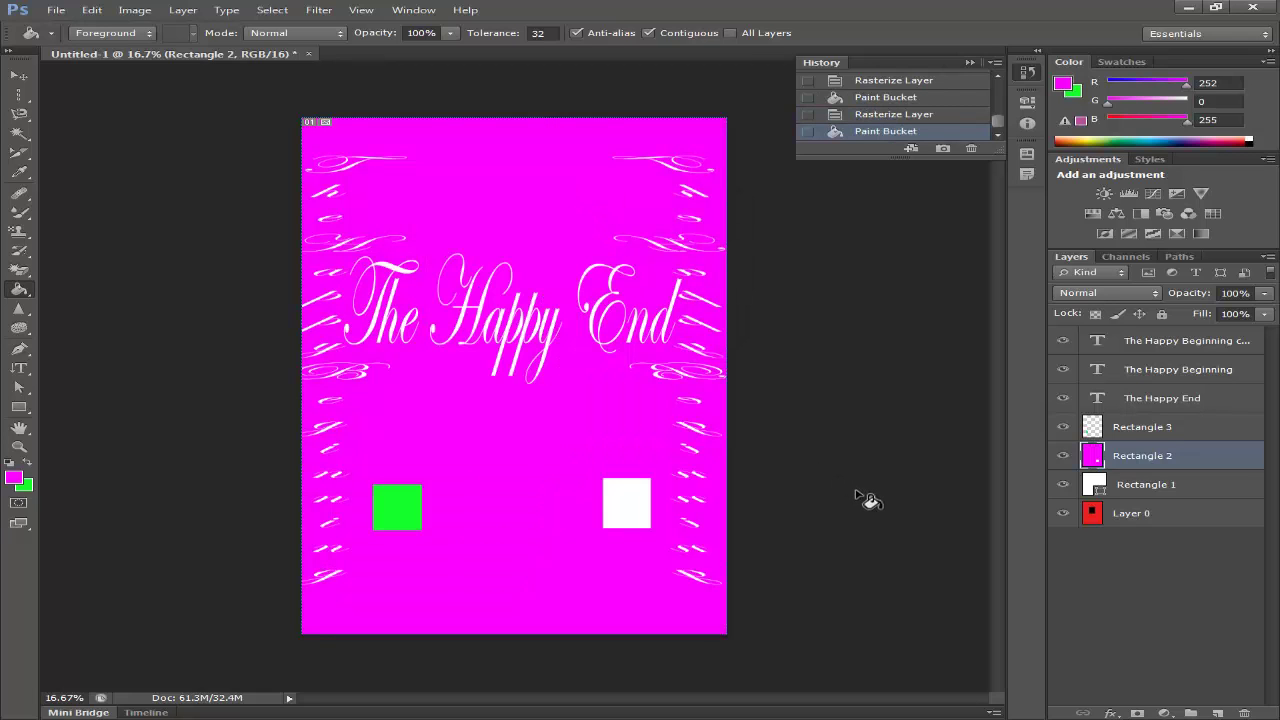
pyautogui.click(91, 10)
pyautogui.click(106, 32)
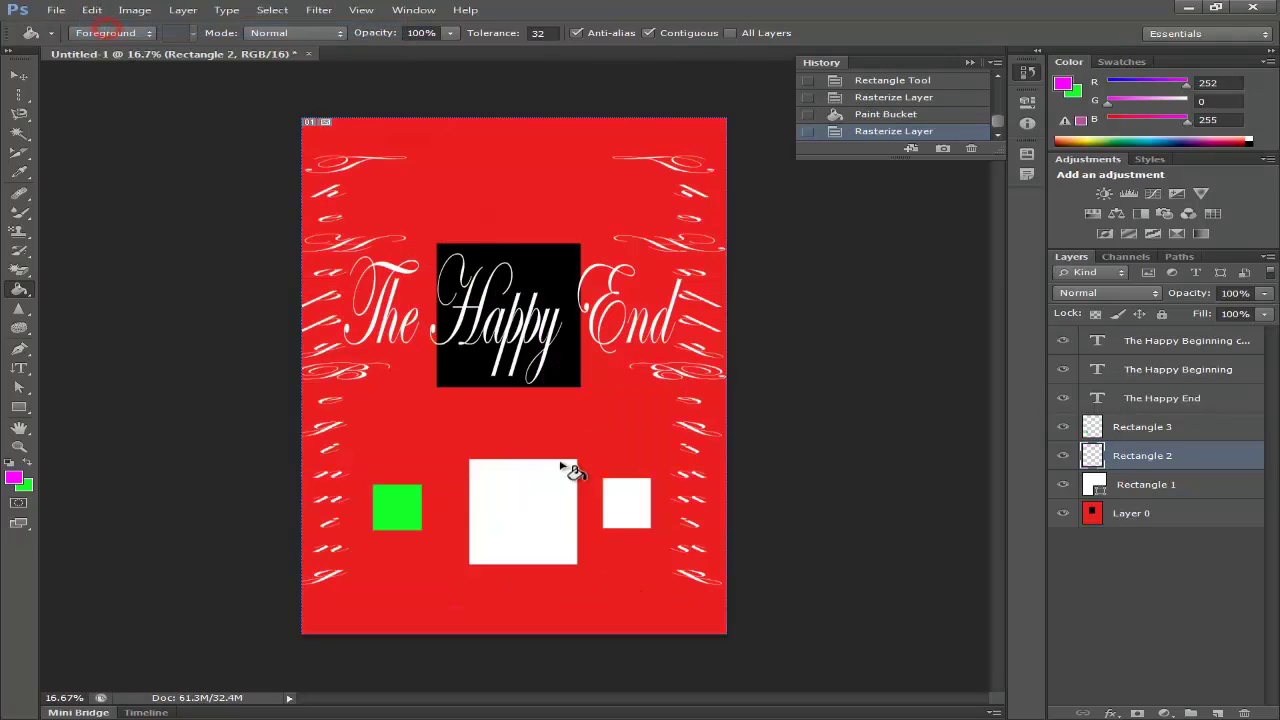
# Step: Fill the small right square on Rectangle 2 with green
pyautogui.click(630, 516)
pyautogui.click(1158, 494)
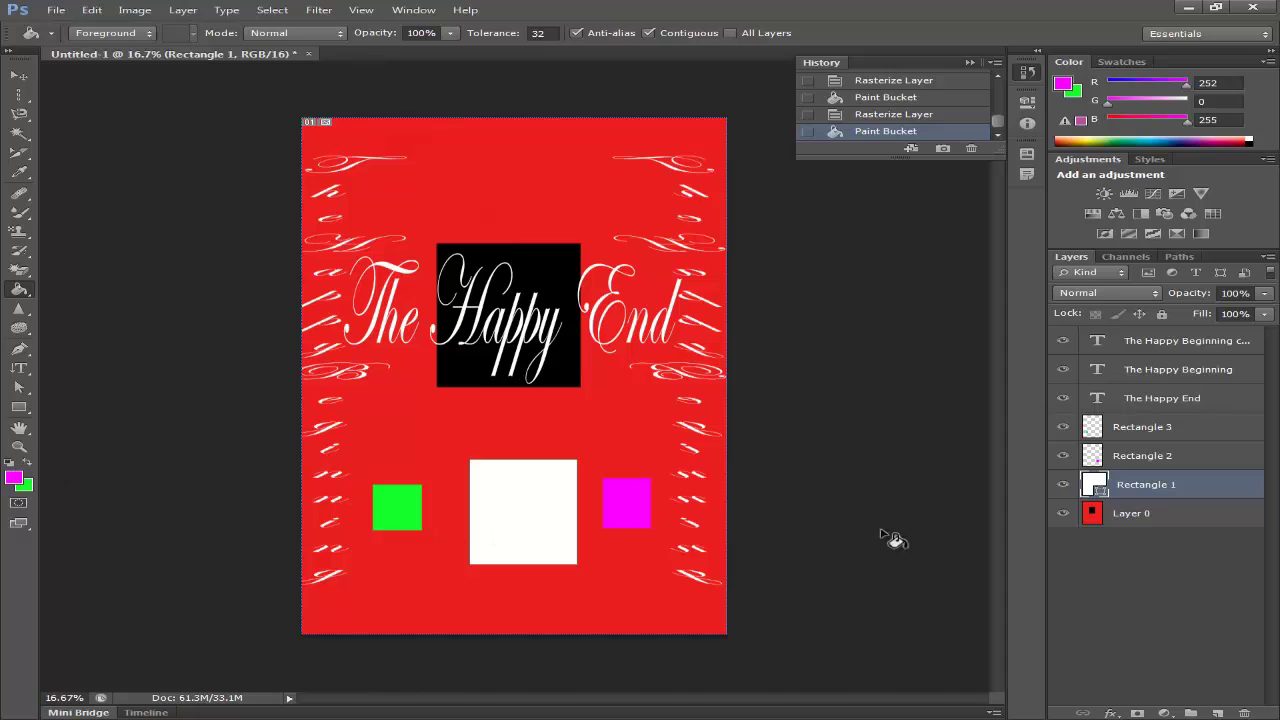
pyautogui.click(28, 462)
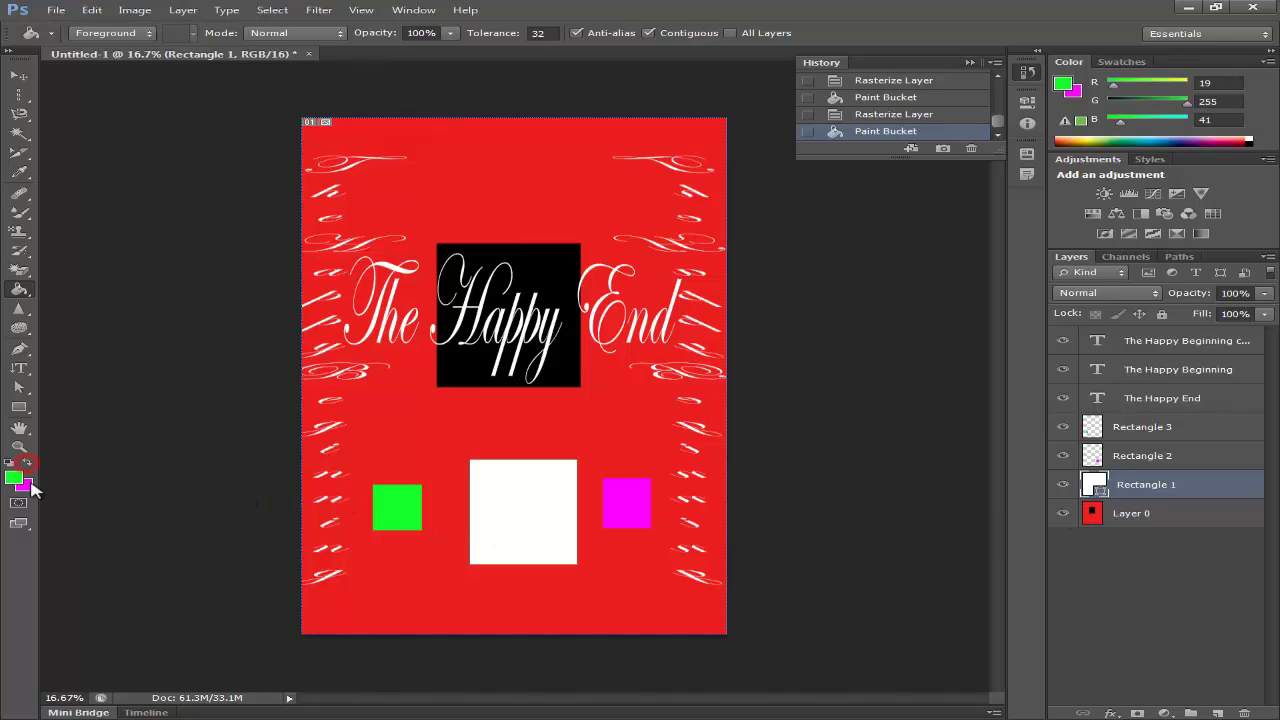
pyautogui.click(1125, 466)
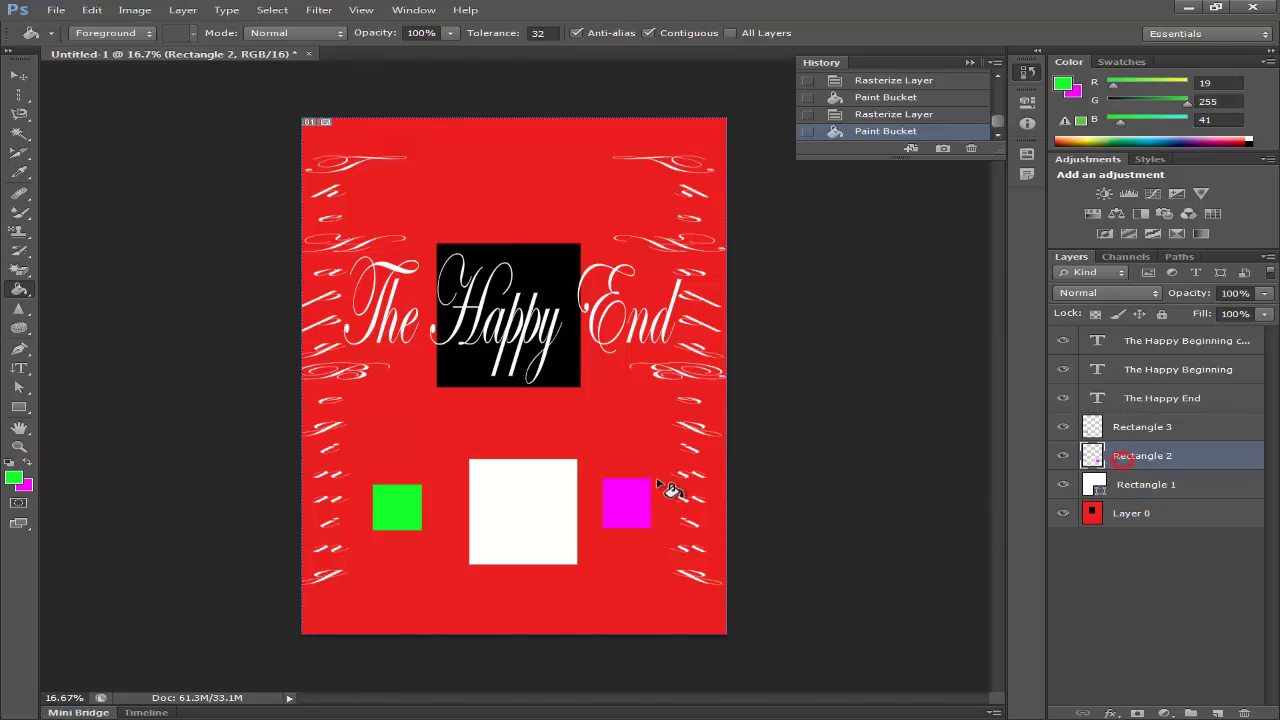
pyautogui.click(634, 513)
# Step: Rasterize Rectangle 1 and fill the large lower square magenta
pyautogui.click(1076, 487)
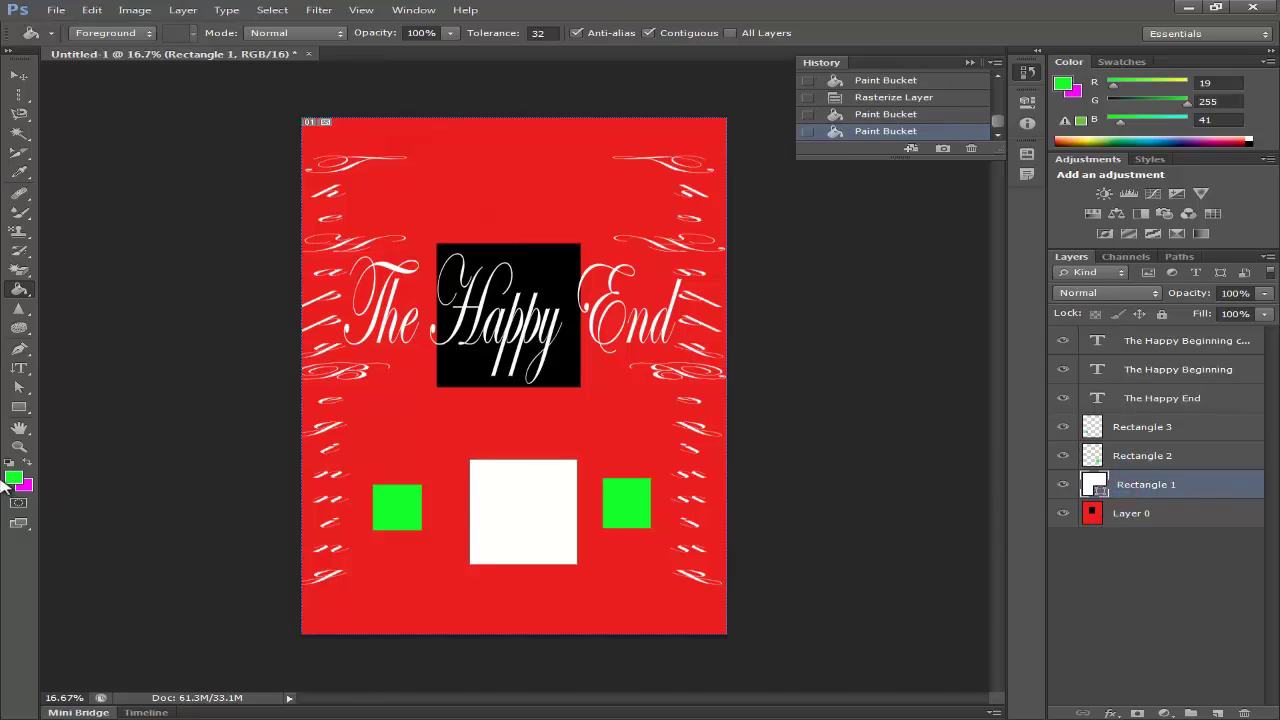
pyautogui.click(28, 463)
pyautogui.click(530, 516)
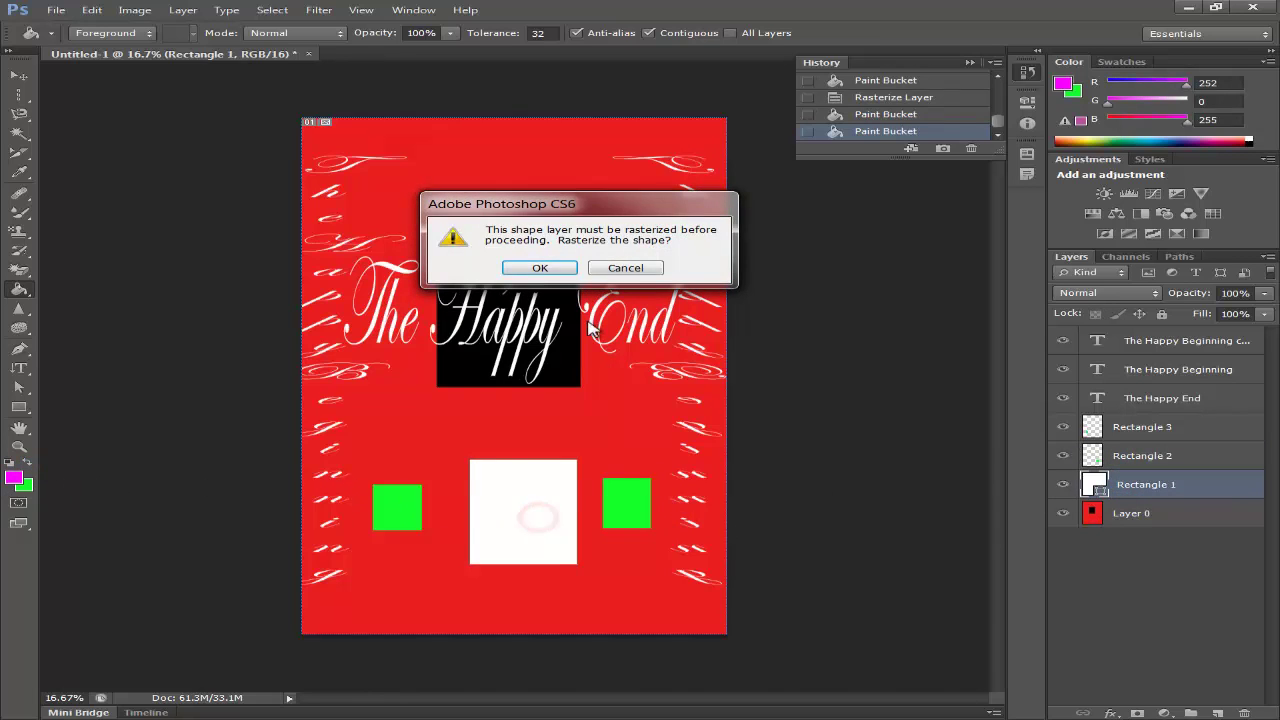
pyautogui.click(527, 264)
pyautogui.click(536, 502)
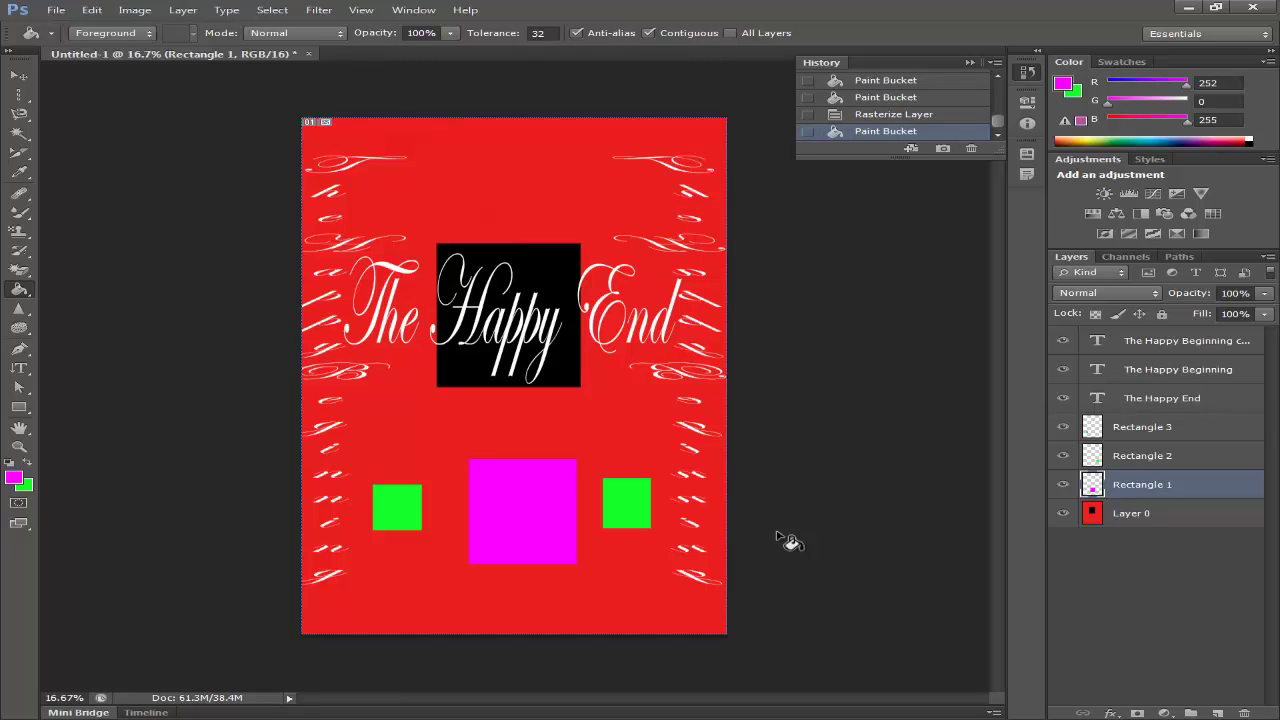
pyautogui.click(28, 412)
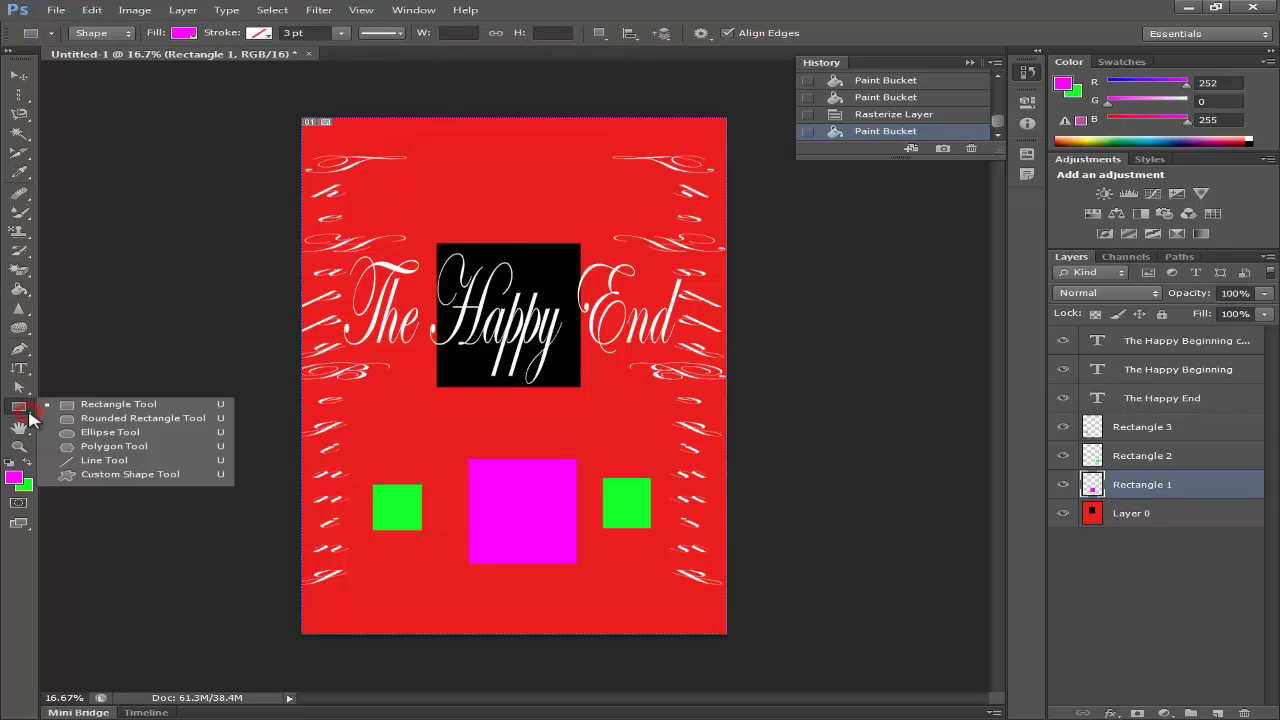
pyautogui.click(145, 425)
pyautogui.moveTo(449, 163)
pyautogui.mouseDown()
pyautogui.moveTo(528, 208)
pyautogui.moveTo(617, 220)
pyautogui.mouseUp()
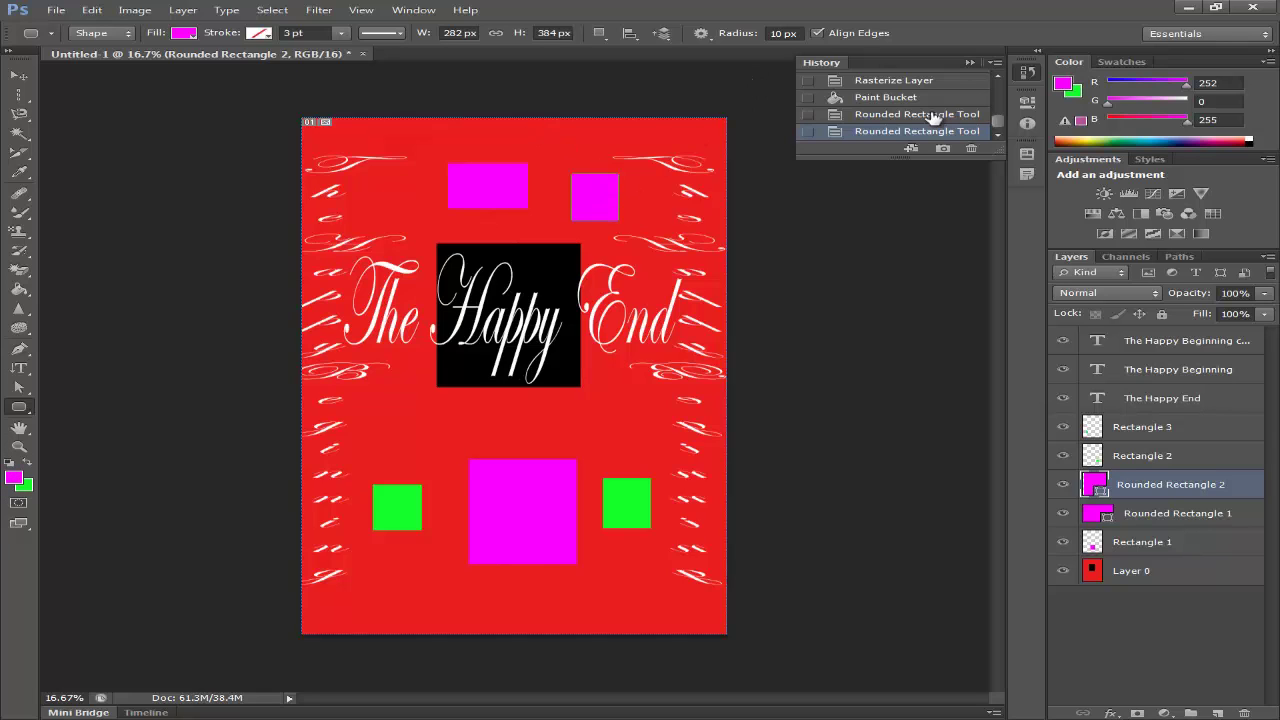
pyautogui.click(895, 98)
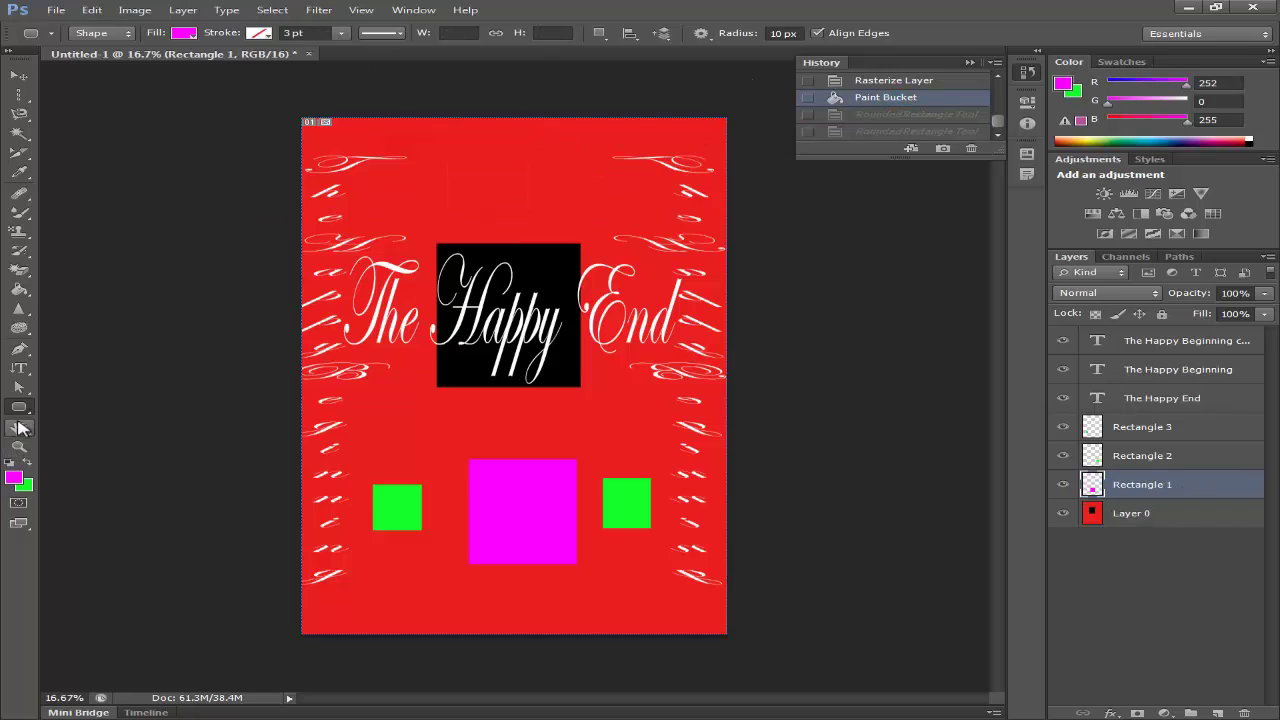
pyautogui.rightClick(19, 407)
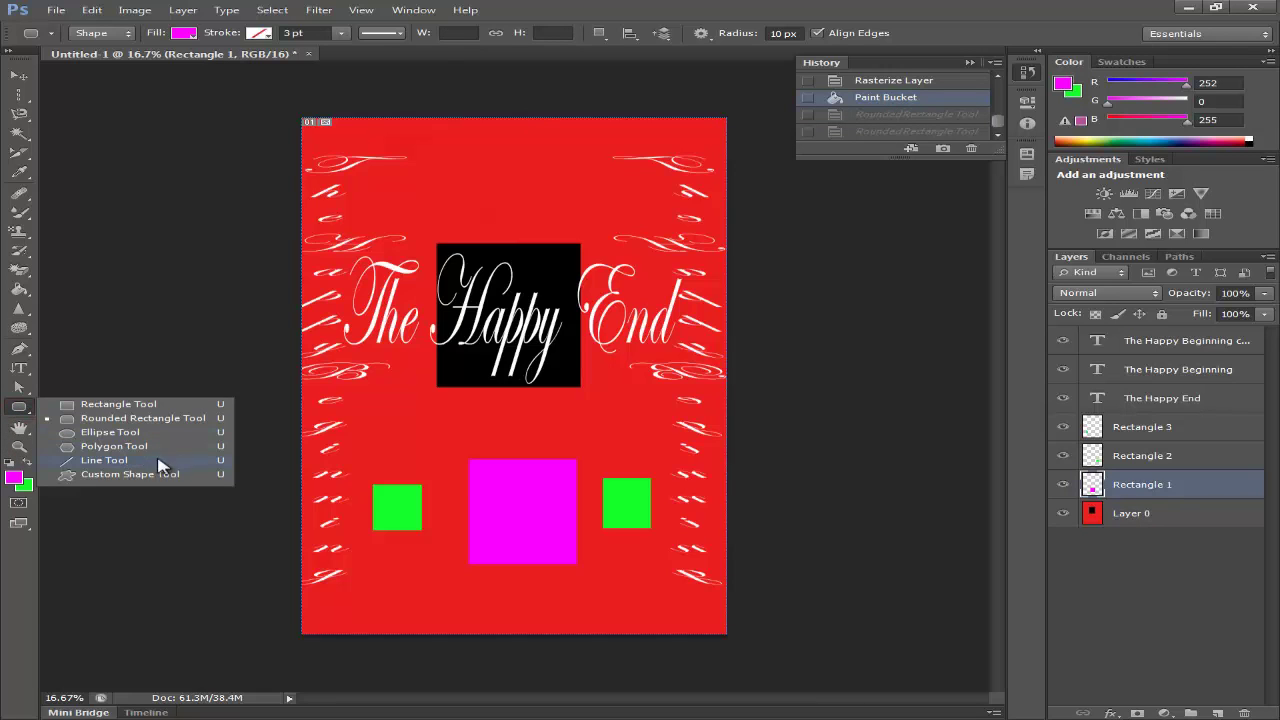
pyautogui.click(130, 446)
pyautogui.moveTo(467, 148)
pyautogui.mouseDown()
pyautogui.moveTo(553, 231)
pyautogui.moveTo(508, 177)
pyautogui.moveTo(518, 186)
pyautogui.moveTo(493, 192)
pyautogui.mouseUp()
pyautogui.moveTo(497, 204); pyautogui.dragTo(555, 200)
pyautogui.moveTo(563, 198); pyautogui.dragTo(595, 186)
pyautogui.moveTo(997, 121); pyautogui.dragTo(997, 110)
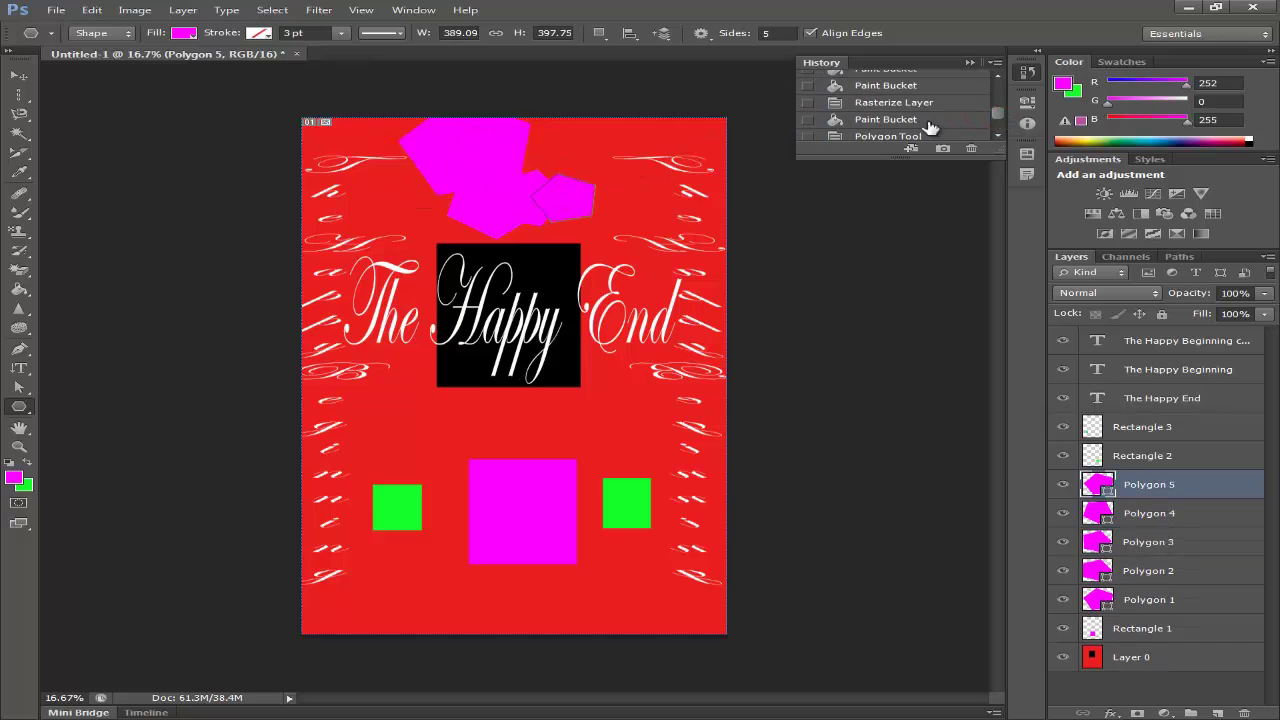
pyautogui.click(905, 121)
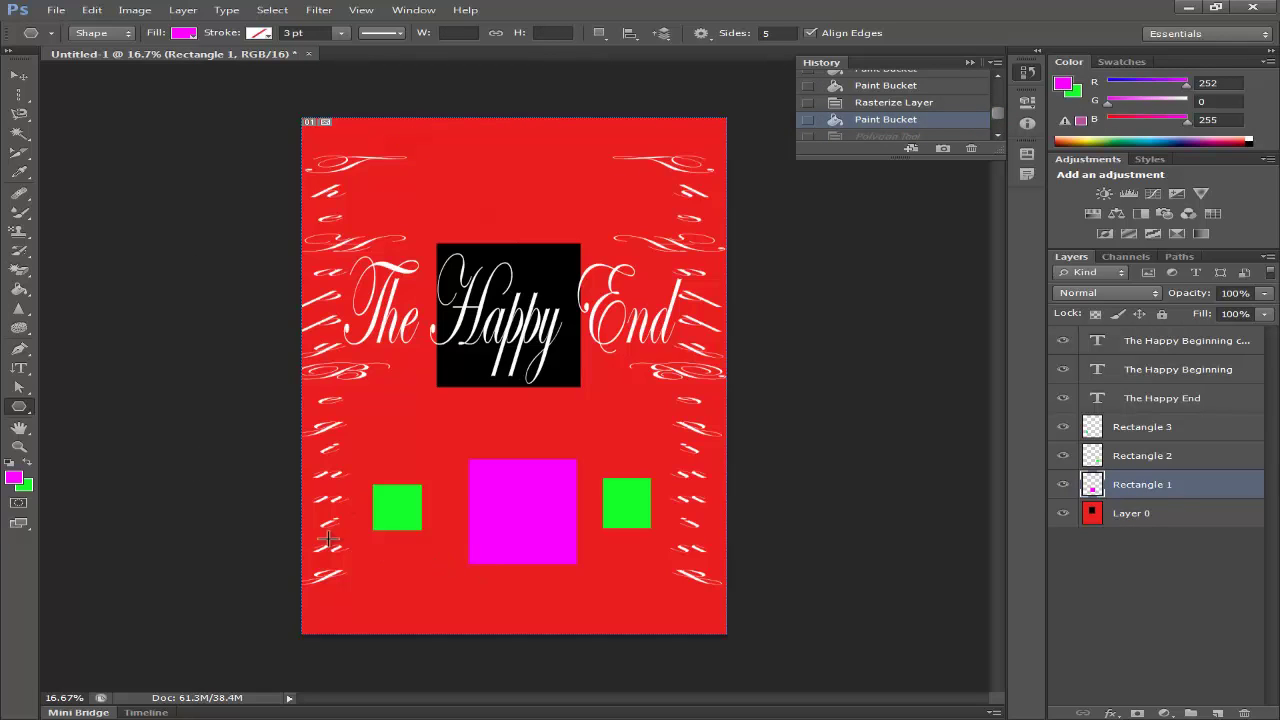
# Step: Draw a custom arrow shape on the poster, then discard it in History
pyautogui.rightClick(28, 413)
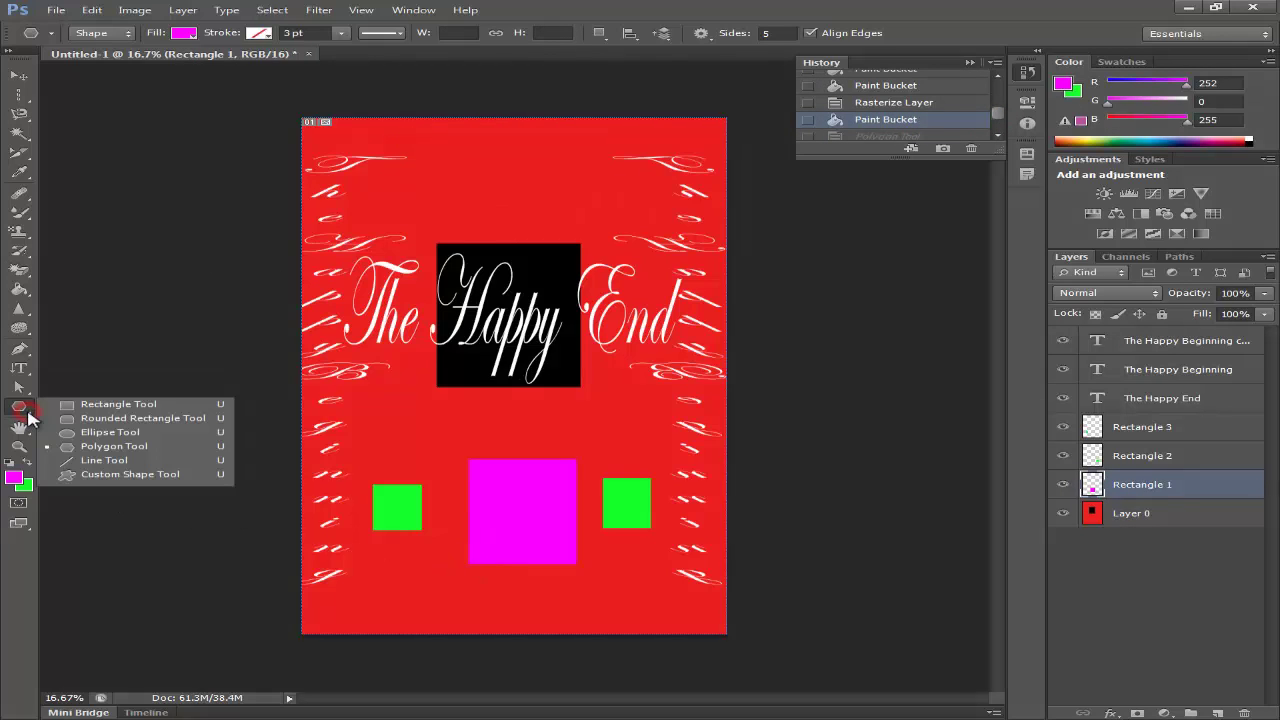
pyautogui.click(84, 476)
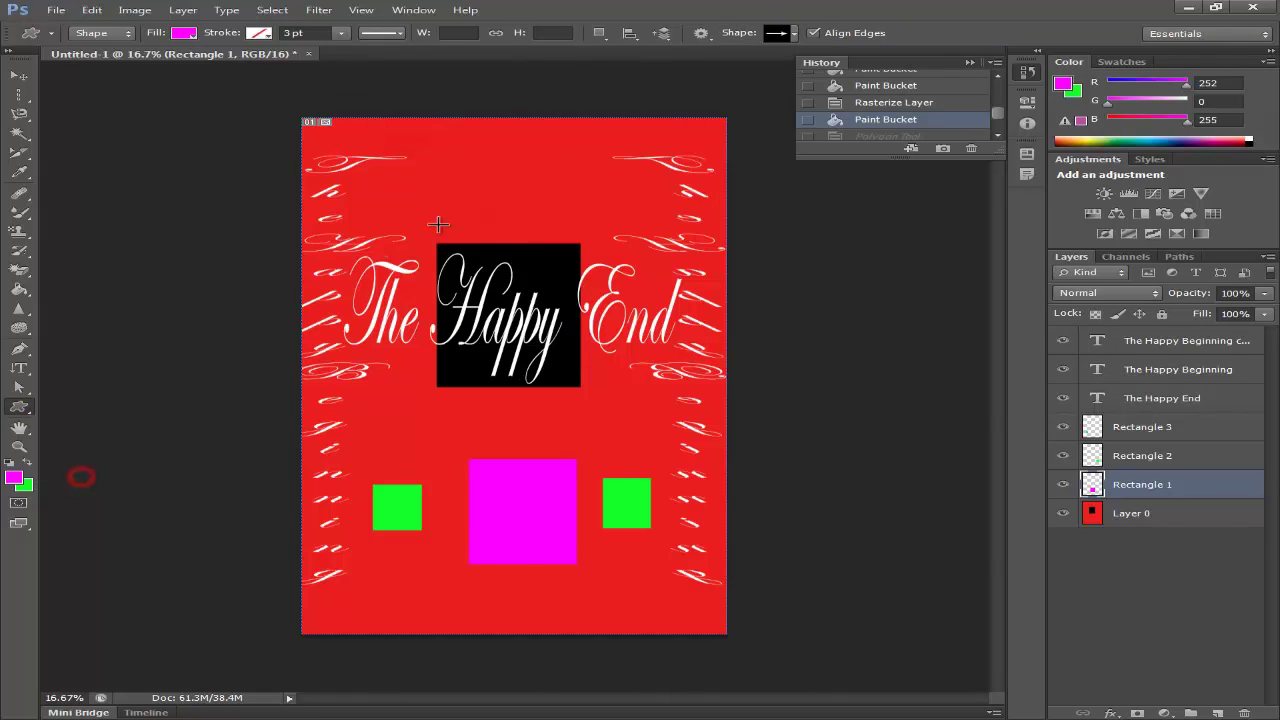
pyautogui.moveTo(451, 157)
pyautogui.mouseDown()
pyautogui.moveTo(531, 214)
pyautogui.moveTo(527, 193)
pyautogui.moveTo(549, 196)
pyautogui.mouseUp()
pyautogui.click(892, 84)
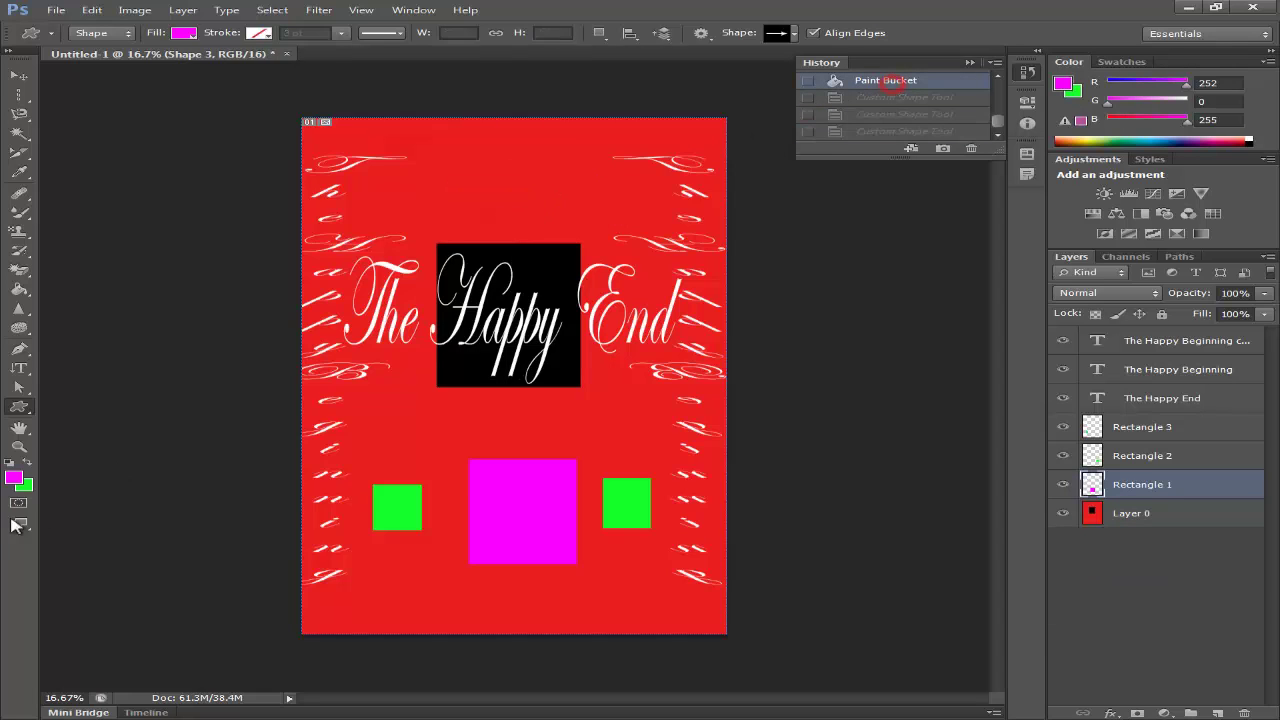
# Step: Reselect the Custom Shape tool in Shape mode with no outline colour
pyautogui.rightClick(21, 409)
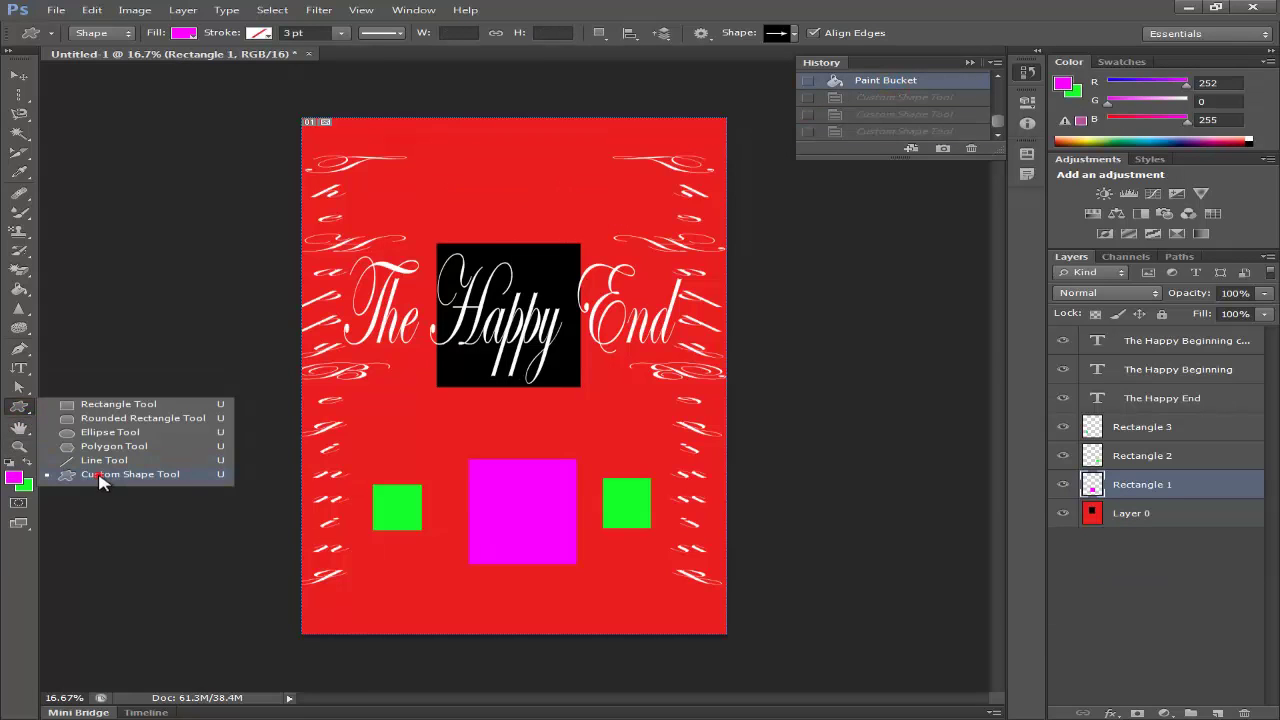
pyautogui.click(100, 478)
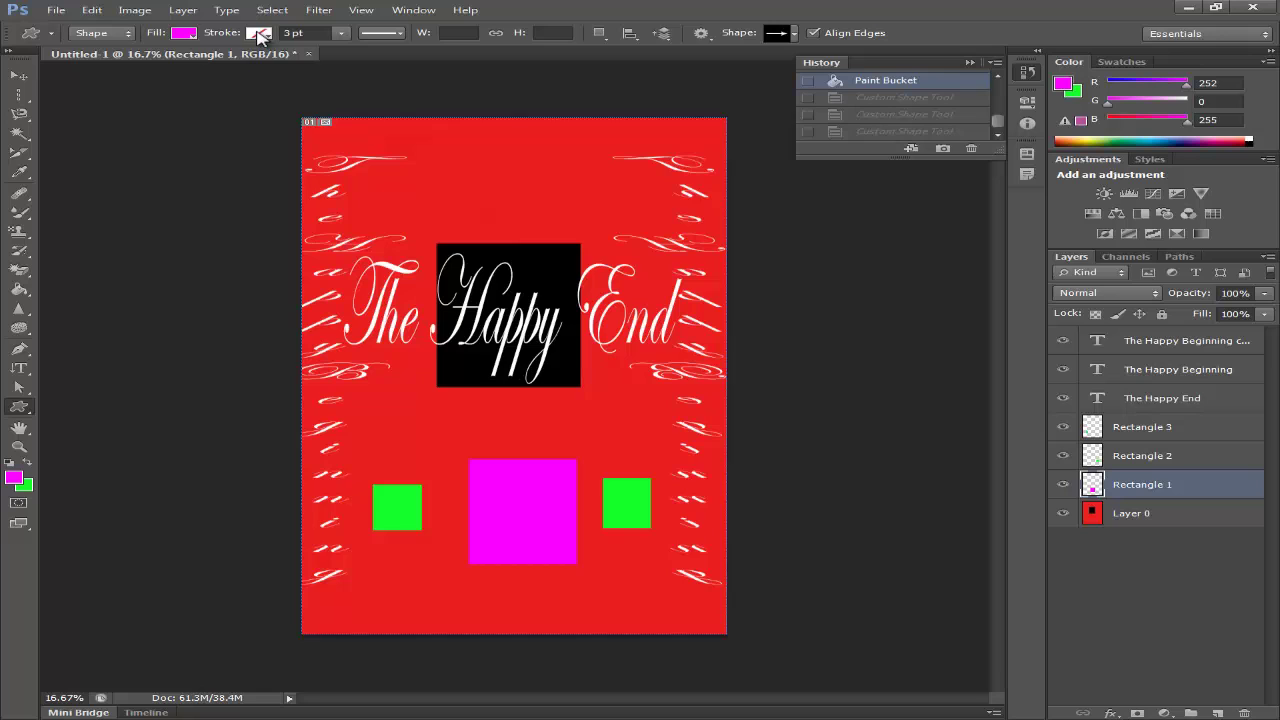
pyautogui.click(103, 36)
pyautogui.click(106, 37)
pyautogui.click(262, 34)
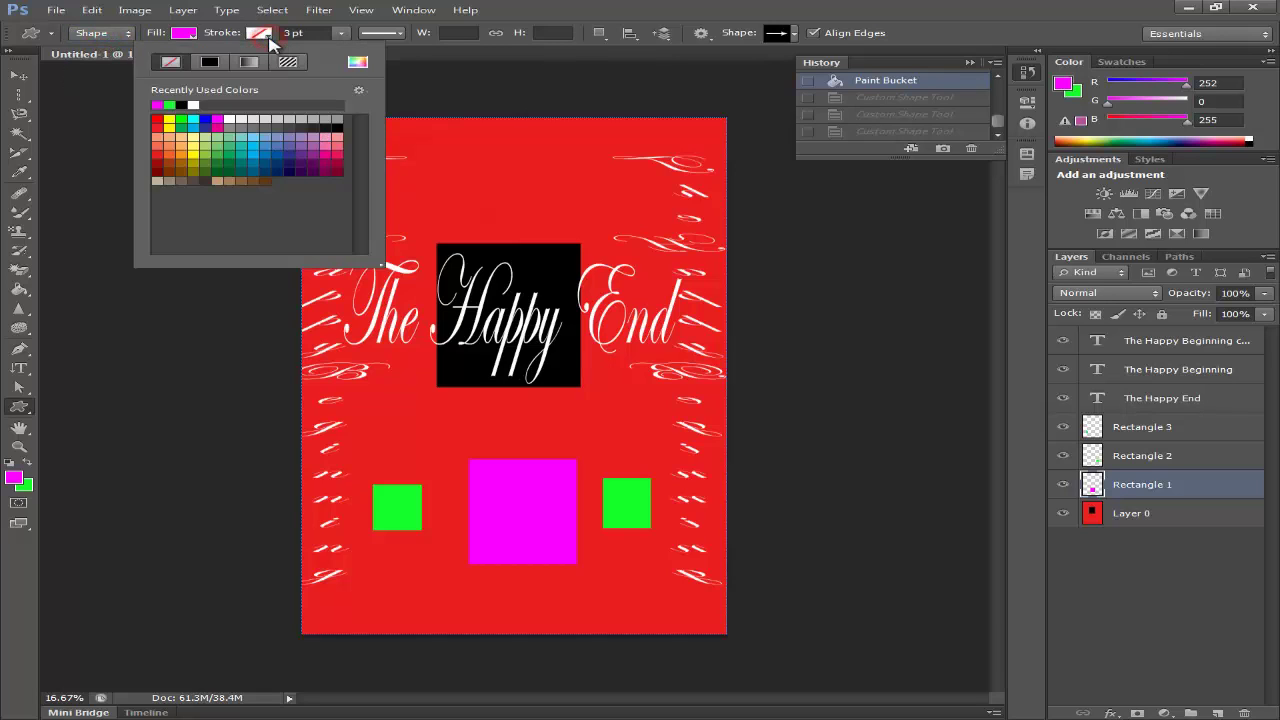
pyautogui.click(267, 38)
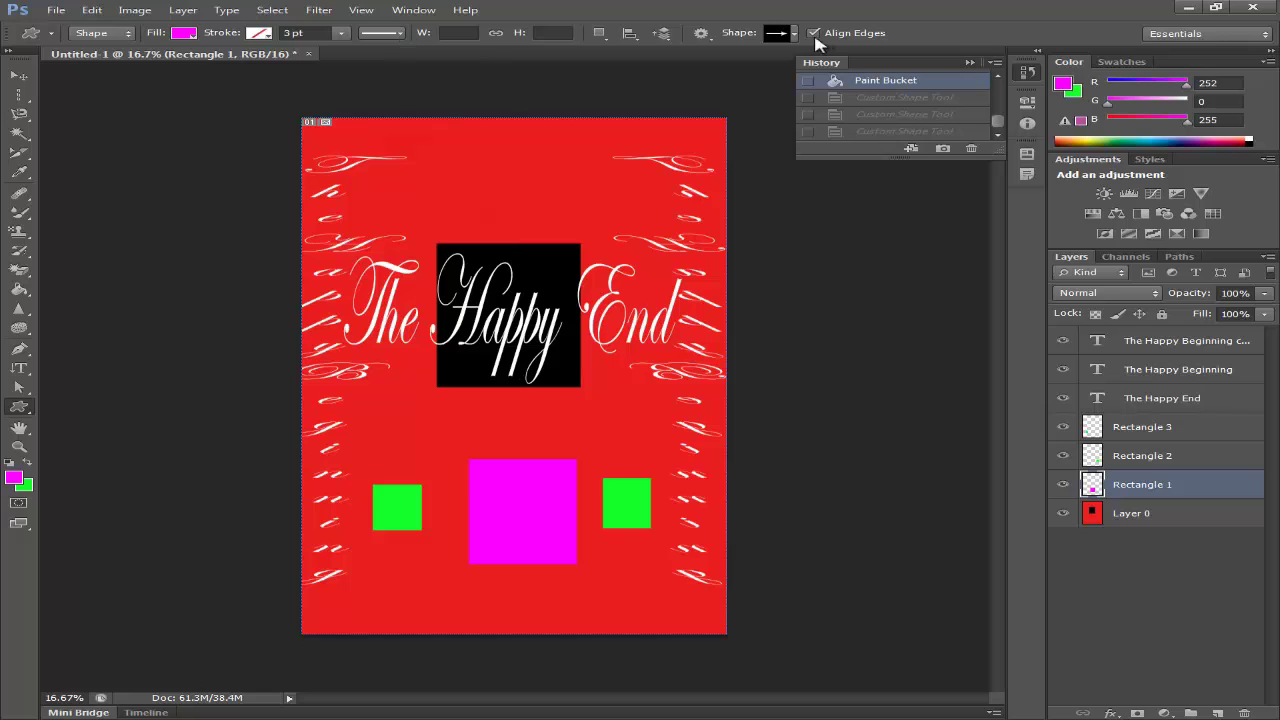
# Step: Browse the custom shape library, then set the stroke width to 0.74 pt
pyautogui.click(780, 38)
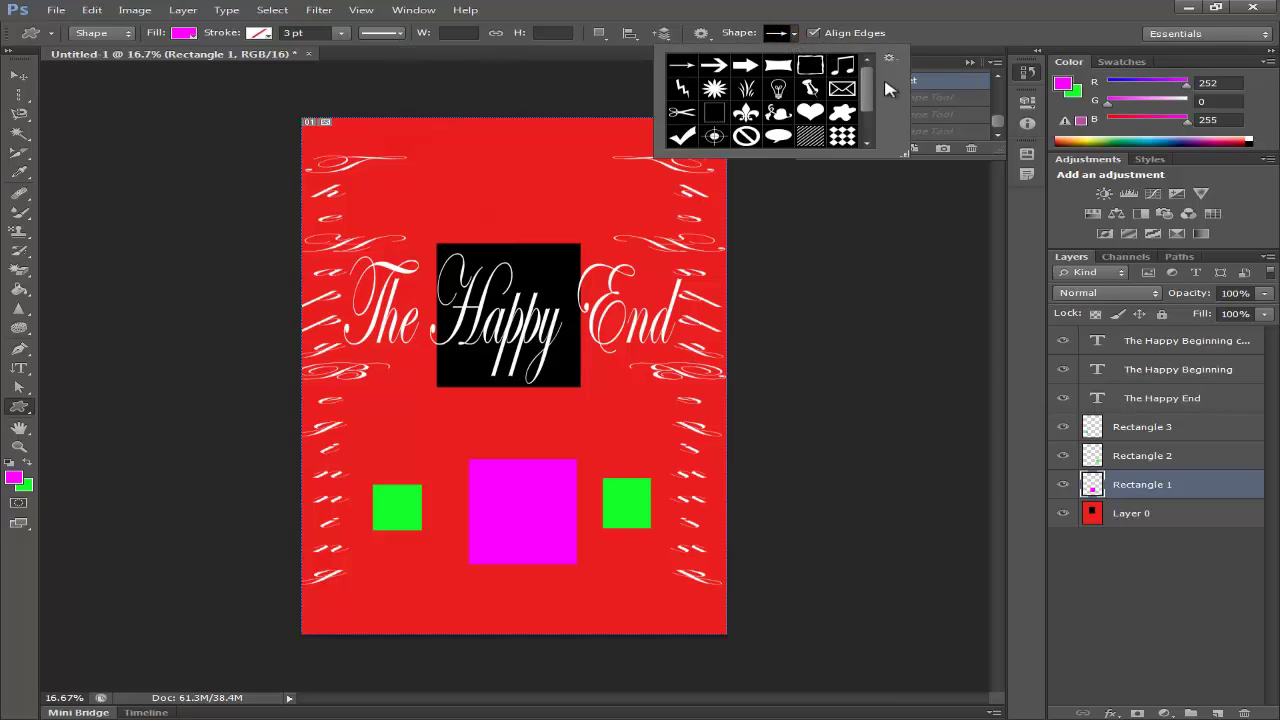
pyautogui.scroll(-3, 870, 118)
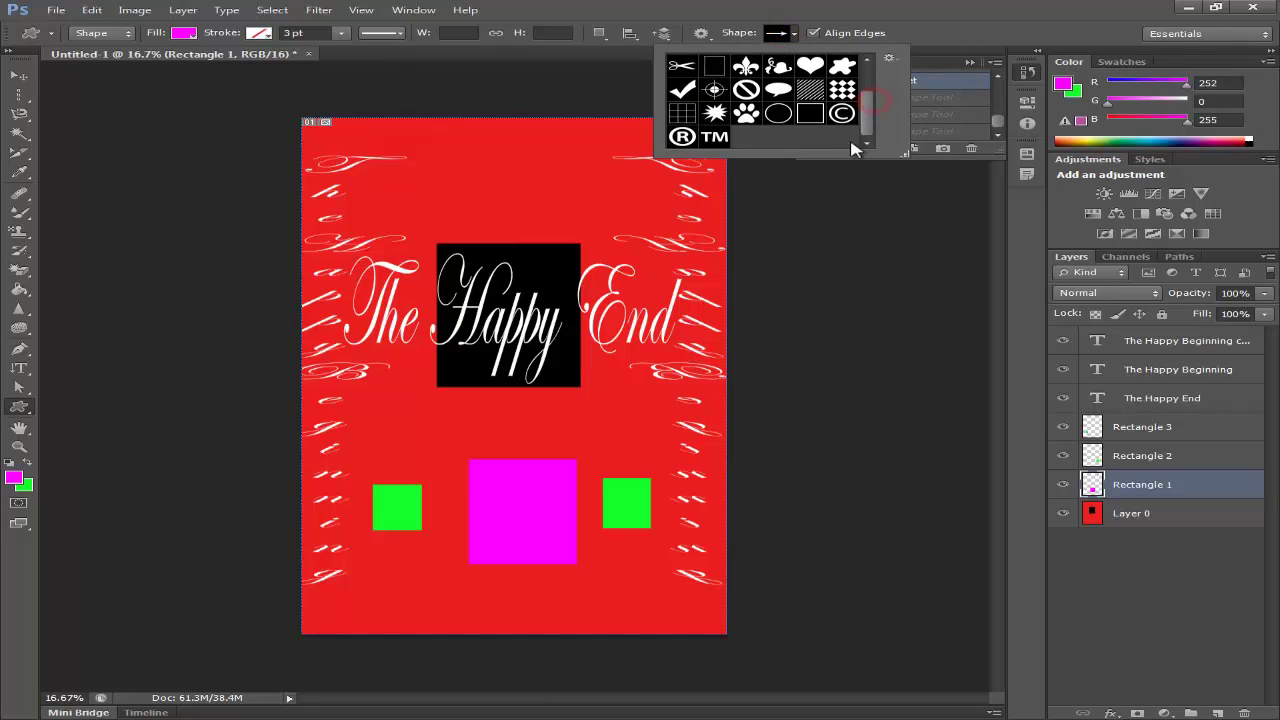
pyautogui.scroll(3, 851, 143)
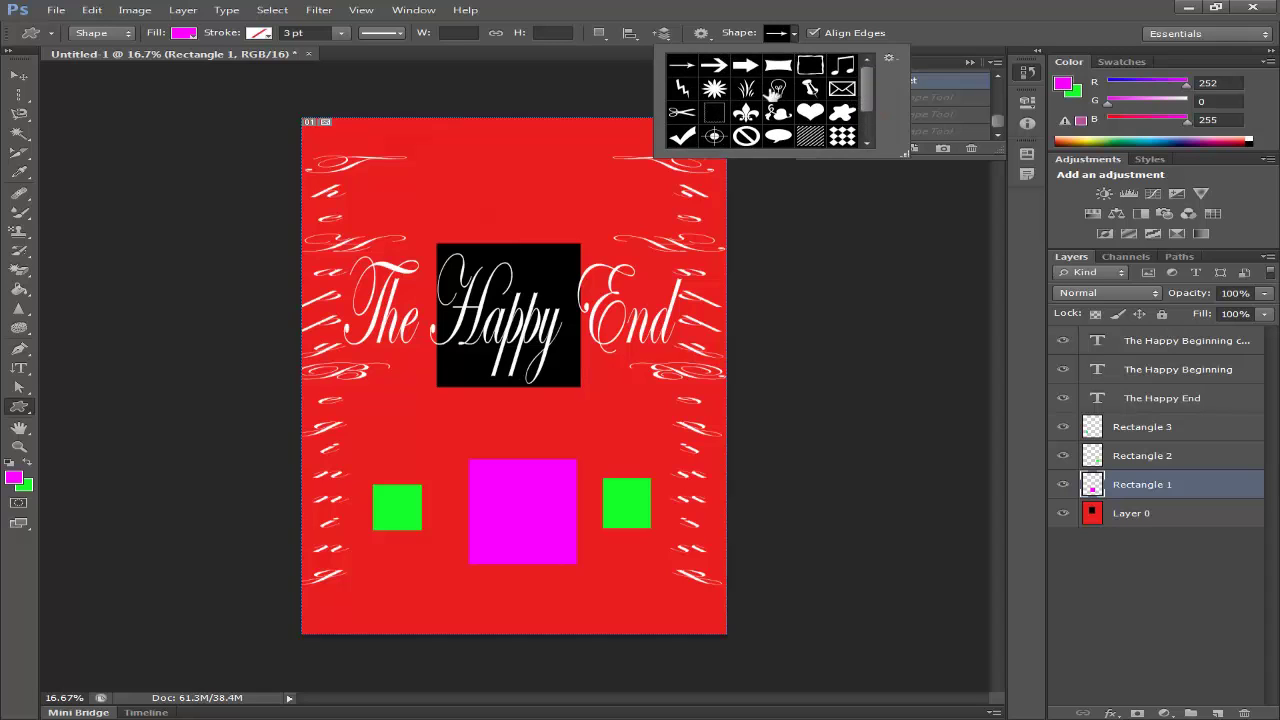
pyautogui.click(790, 35)
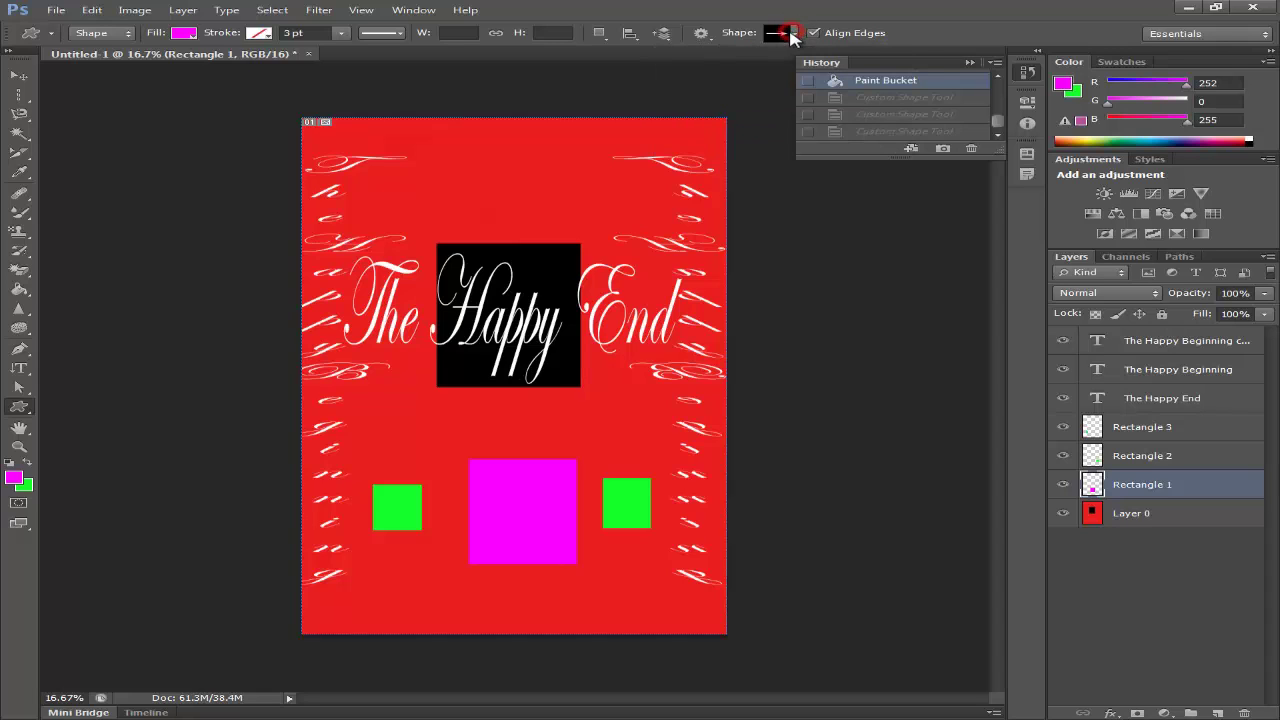
pyautogui.click(340, 33)
pyautogui.moveTo(342, 50)
pyautogui.mouseDown()
pyautogui.moveTo(406, 52)
pyautogui.moveTo(320, 51)
pyautogui.moveTo(337, 60)
pyautogui.mouseUp()
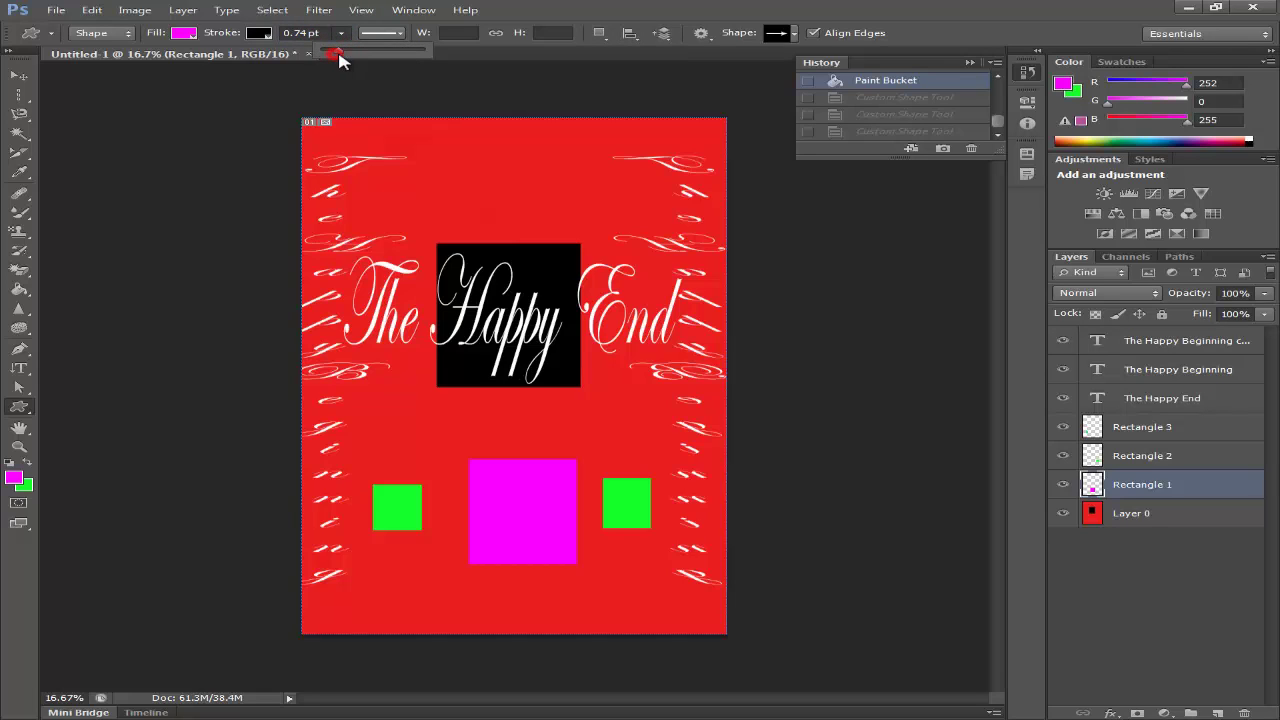
# Step: Confirm the 0.74 pt stroke and draw several straight lines near the poster's top
pyautogui.click(340, 34)
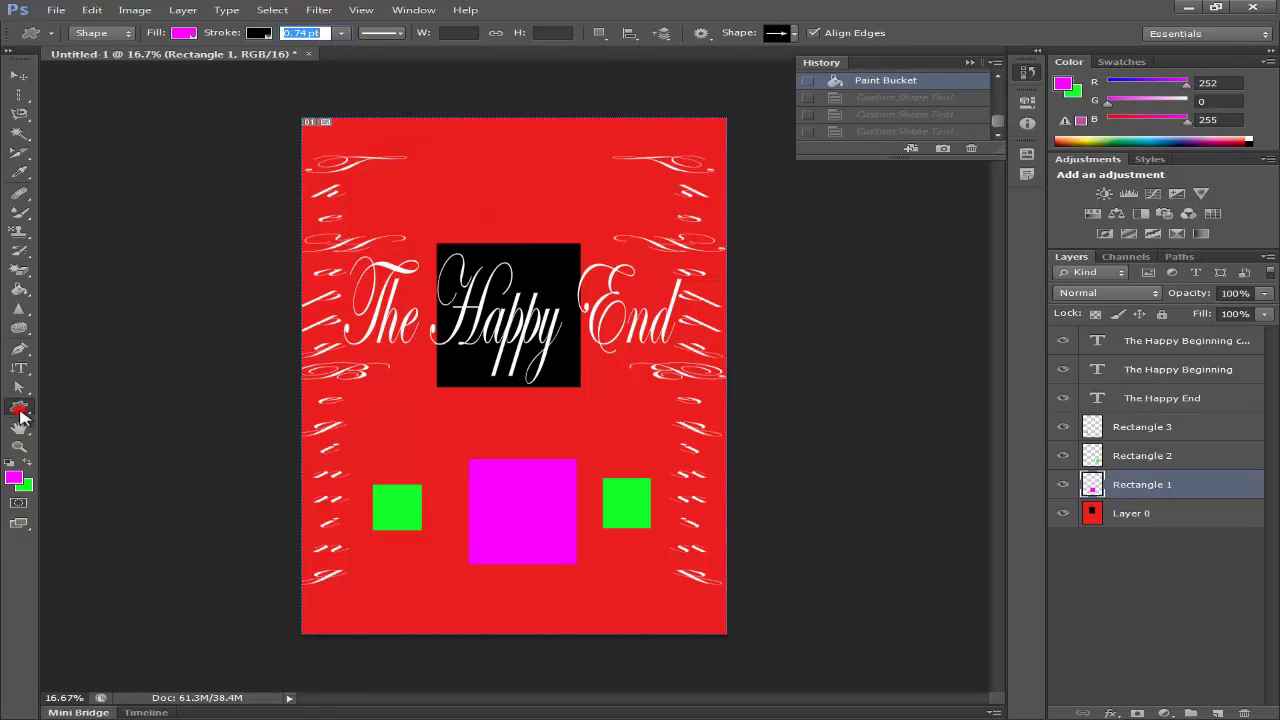
pyautogui.moveTo(19, 407); pyautogui.dragTo(80, 460)
pyautogui.moveTo(449, 147); pyautogui.dragTo(563, 207)
pyautogui.moveTo(570, 211); pyautogui.dragTo(438, 214)
pyautogui.moveTo(486, 141); pyautogui.dragTo(558, 226)
pyautogui.moveTo(483, 152)
pyautogui.mouseDown()
pyautogui.moveTo(574, 189)
pyautogui.moveTo(466, 180)
pyautogui.moveTo(456, 224)
pyautogui.mouseUp()
pyautogui.moveTo(420, 155)
pyautogui.mouseDown()
pyautogui.moveTo(422, 178)
pyautogui.moveTo(478, 217)
pyautogui.mouseUp()
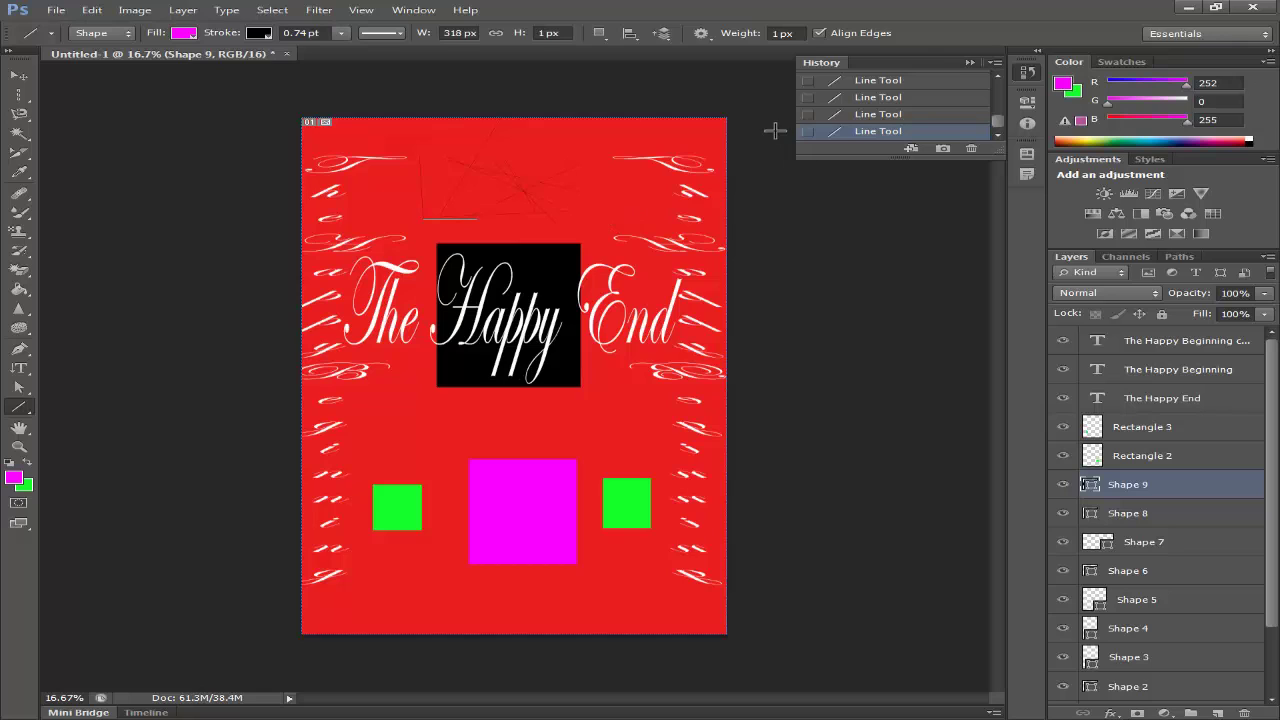
# Step: Revert to the state before the lines in History and close the History panel
pyautogui.scroll(2, 990, 114)
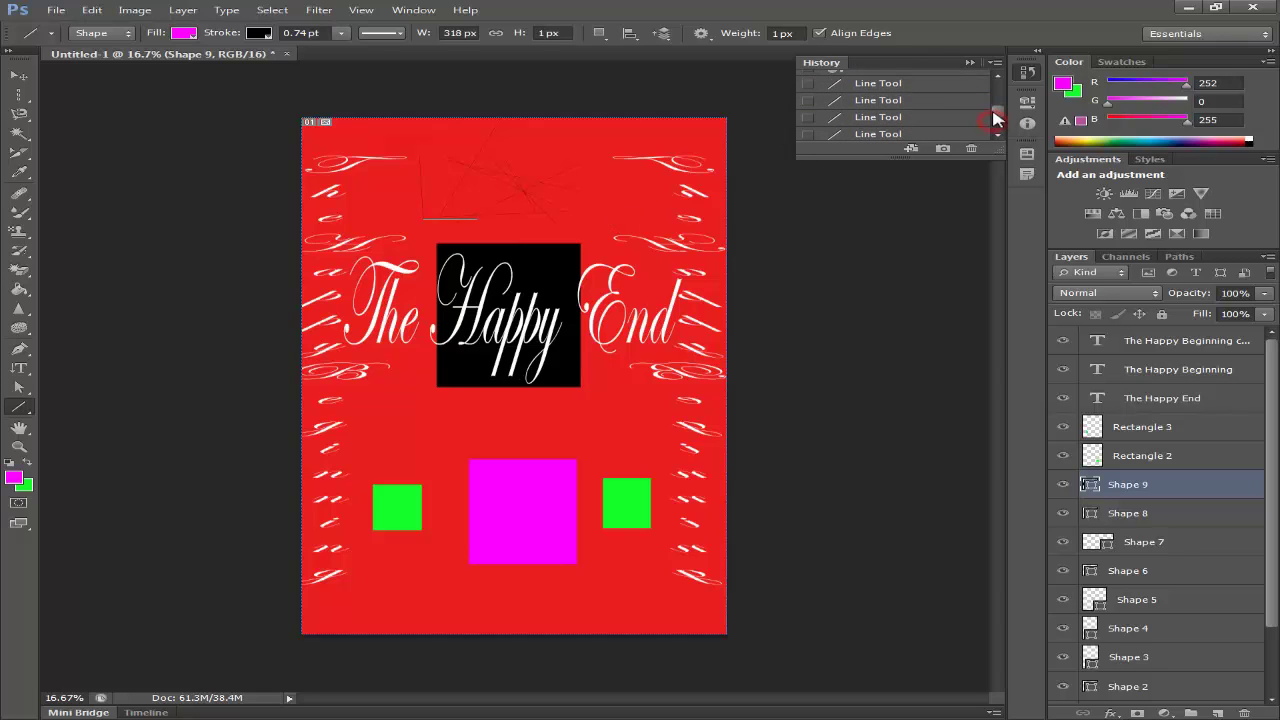
pyautogui.click(893, 84)
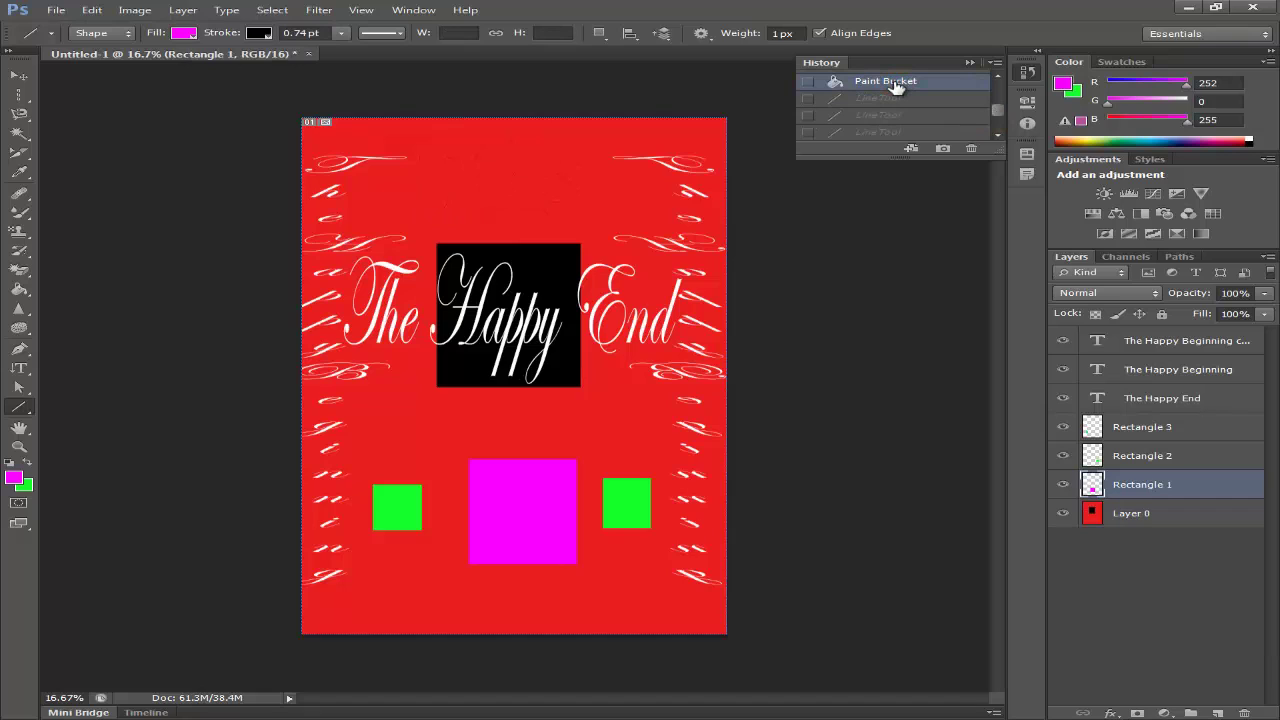
pyautogui.click(1018, 74)
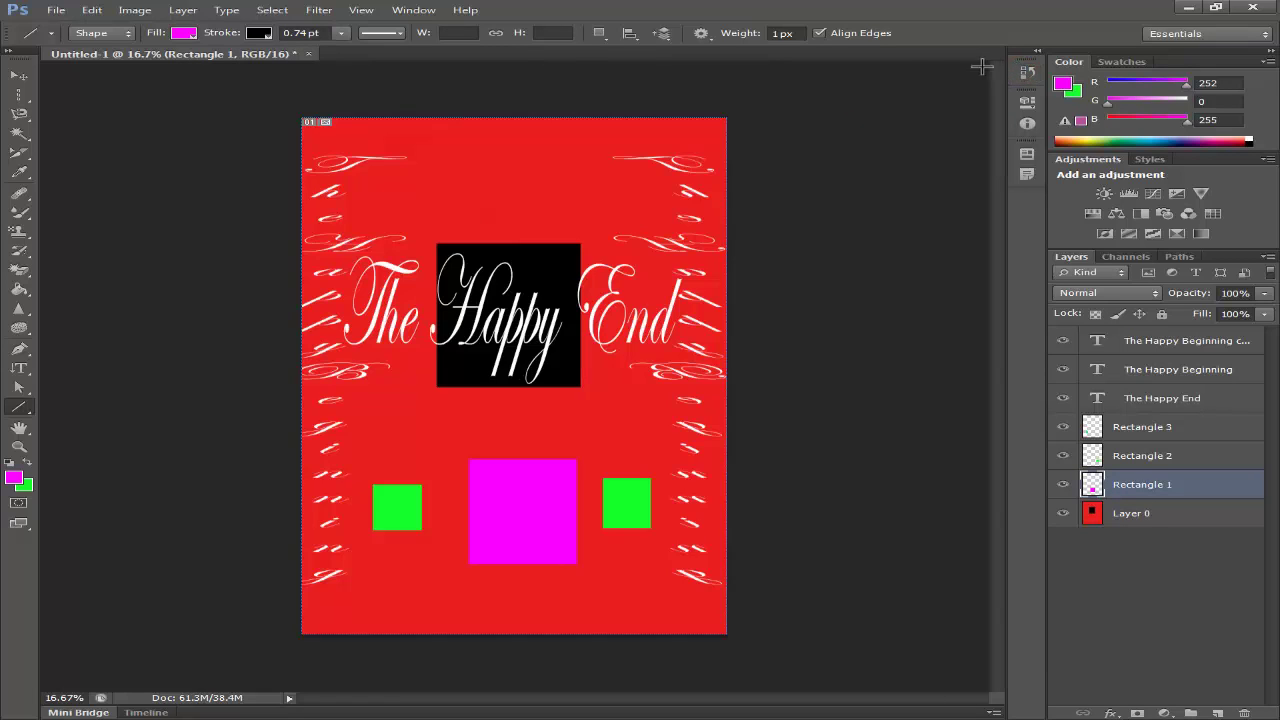
pyautogui.click(19, 427)
pyautogui.click(94, 428)
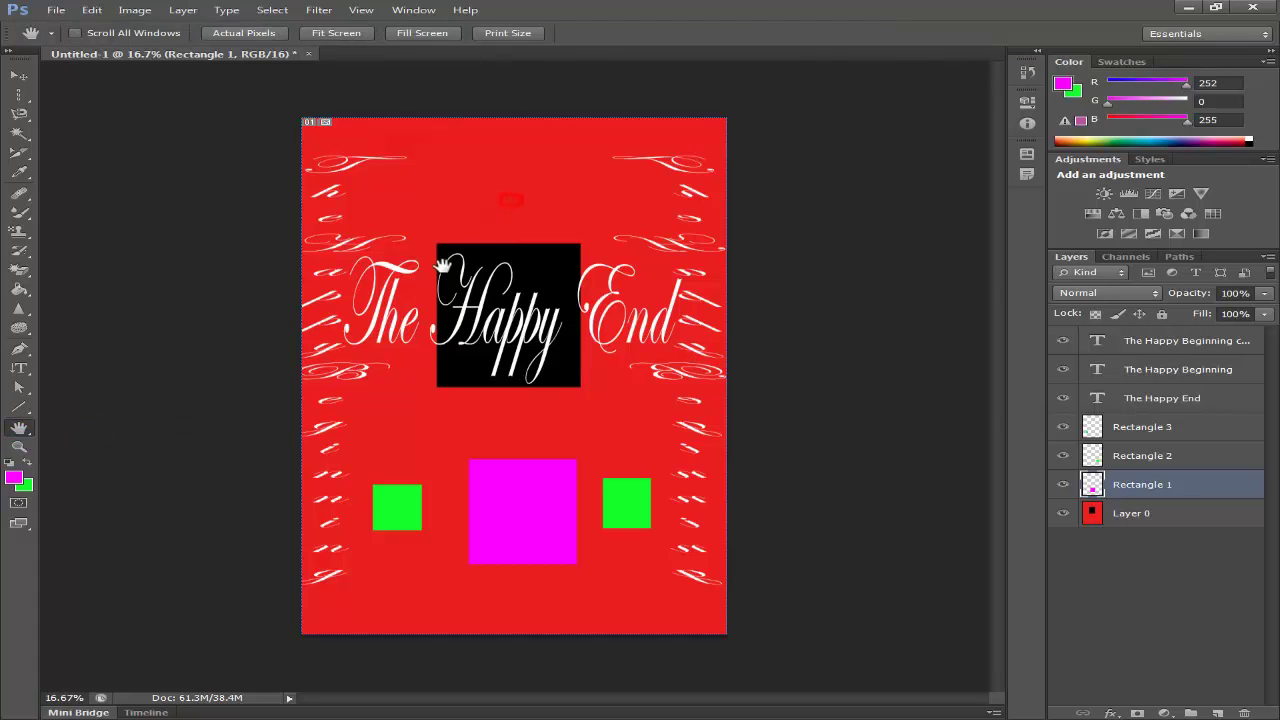
pyautogui.click(410, 371)
pyautogui.click(1110, 515)
pyautogui.click(531, 296)
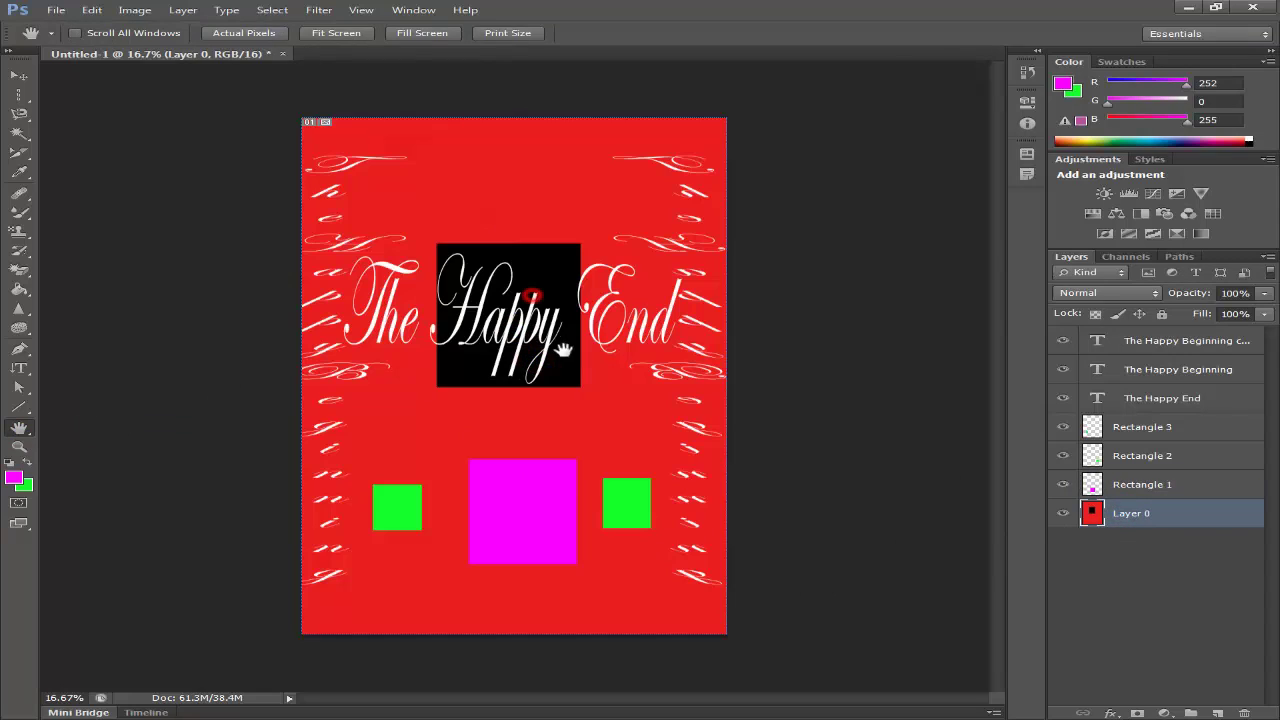
pyautogui.click(16, 428)
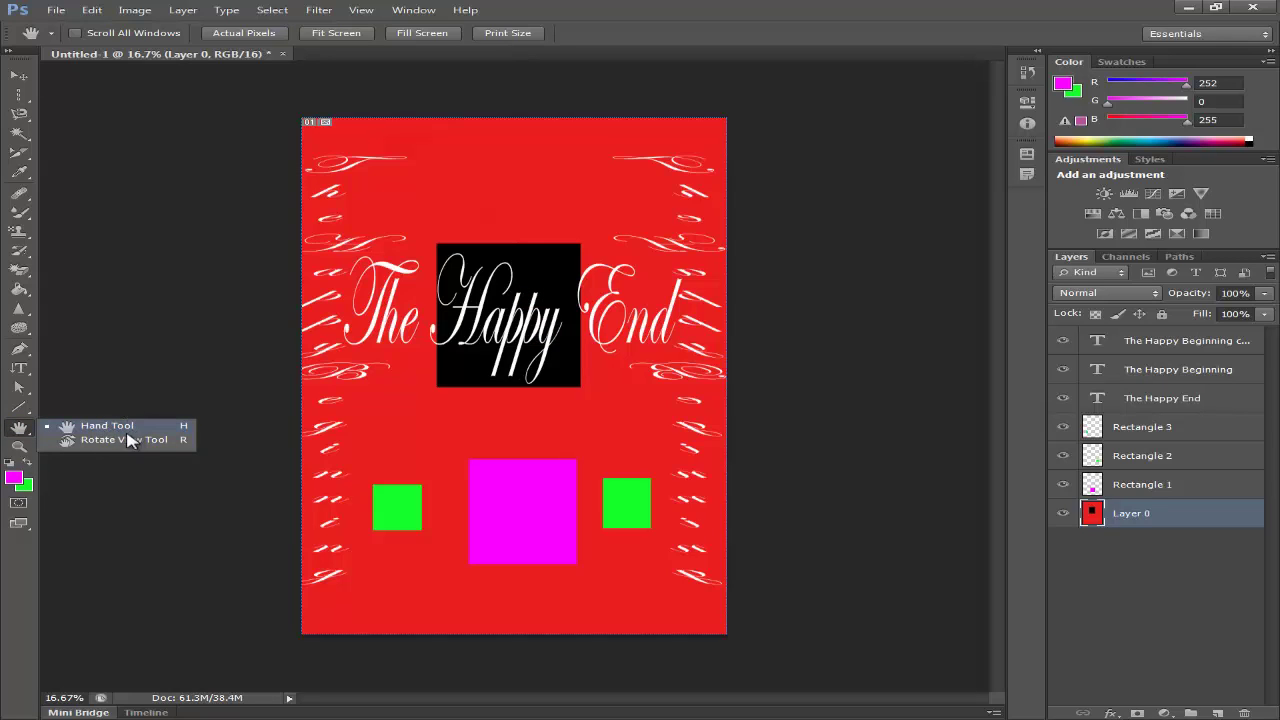
pyautogui.click(540, 247)
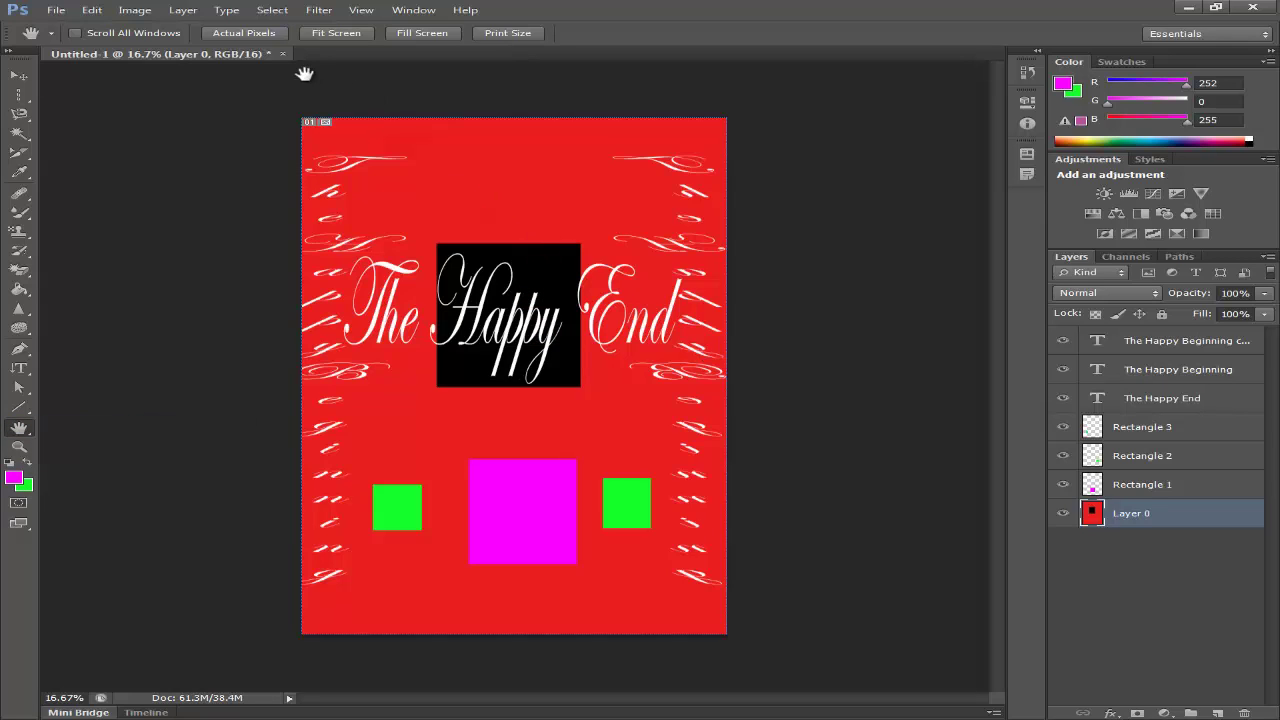
pyautogui.click(470, 262)
pyautogui.click(481, 199)
pyautogui.click(322, 35)
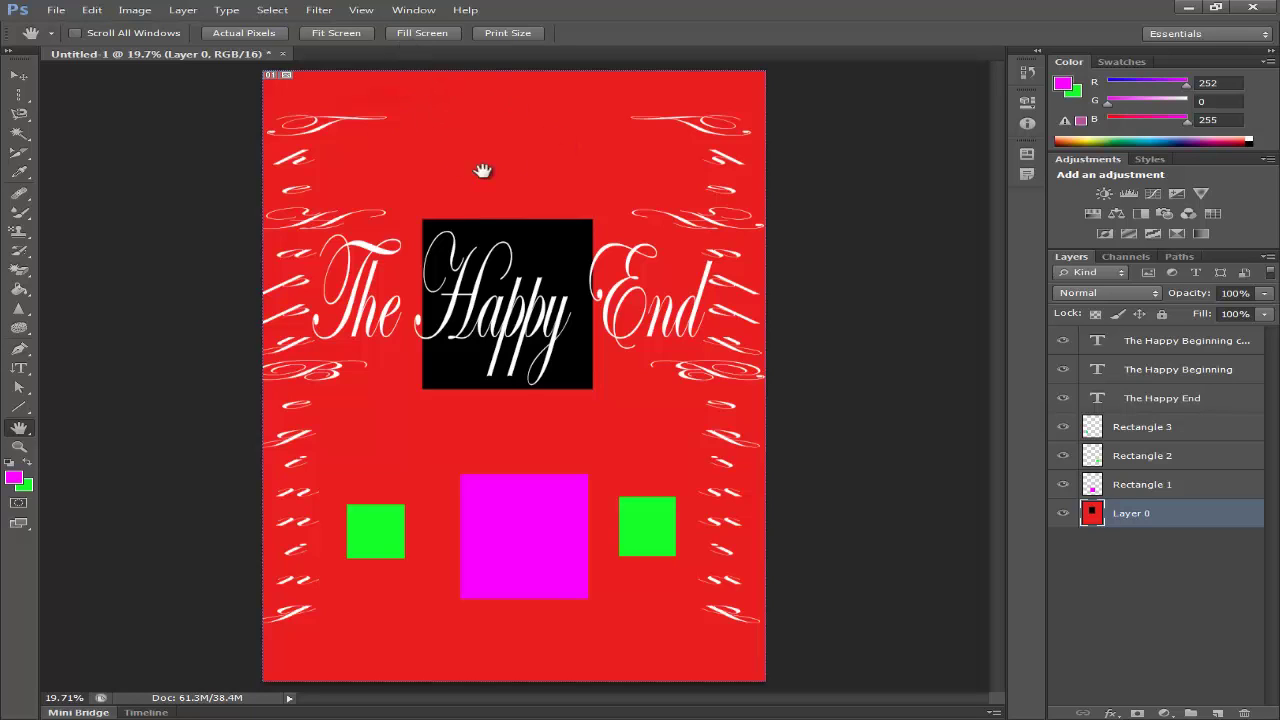
pyautogui.click(19, 76)
pyautogui.moveTo(87, 173)
pyautogui.mouseDown()
pyautogui.moveTo(323, 276)
pyautogui.moveTo(166, 189)
pyautogui.moveTo(91, 177)
pyautogui.mouseUp()
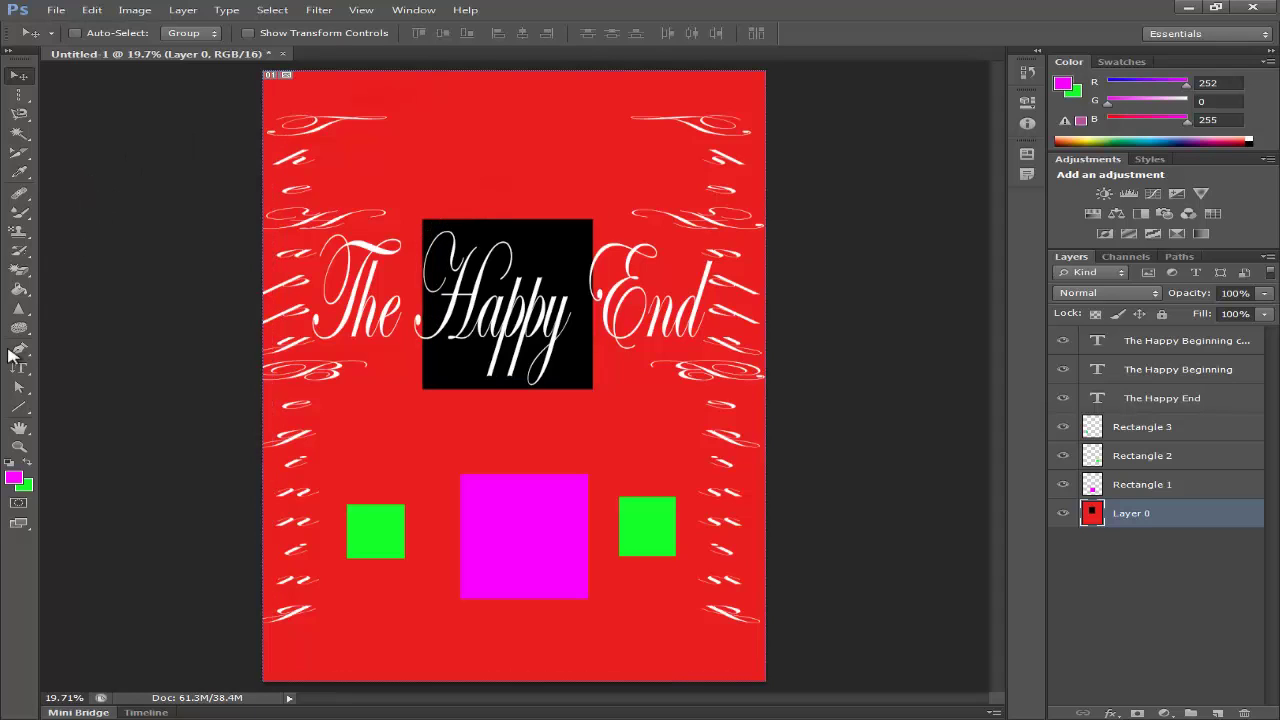
pyautogui.click(18, 428)
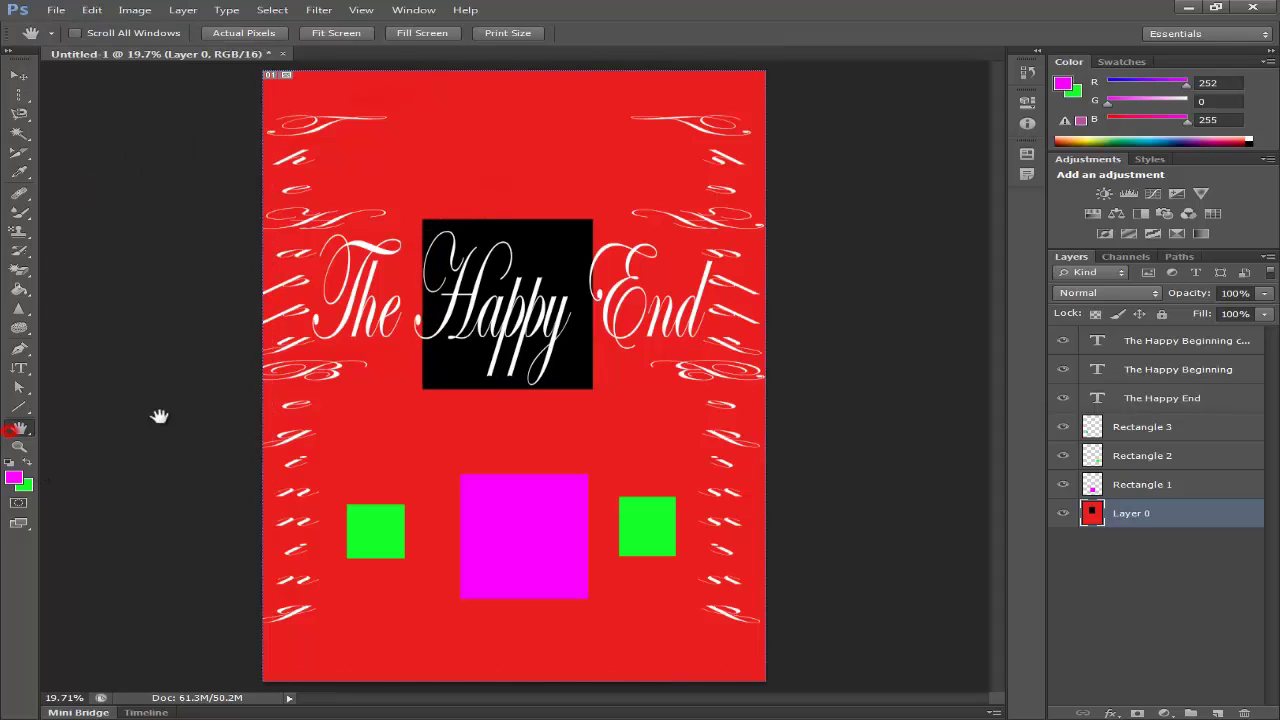
pyautogui.keyDown('ctrl'); pyautogui.click(326, 383); pyautogui.keyUp('ctrl')
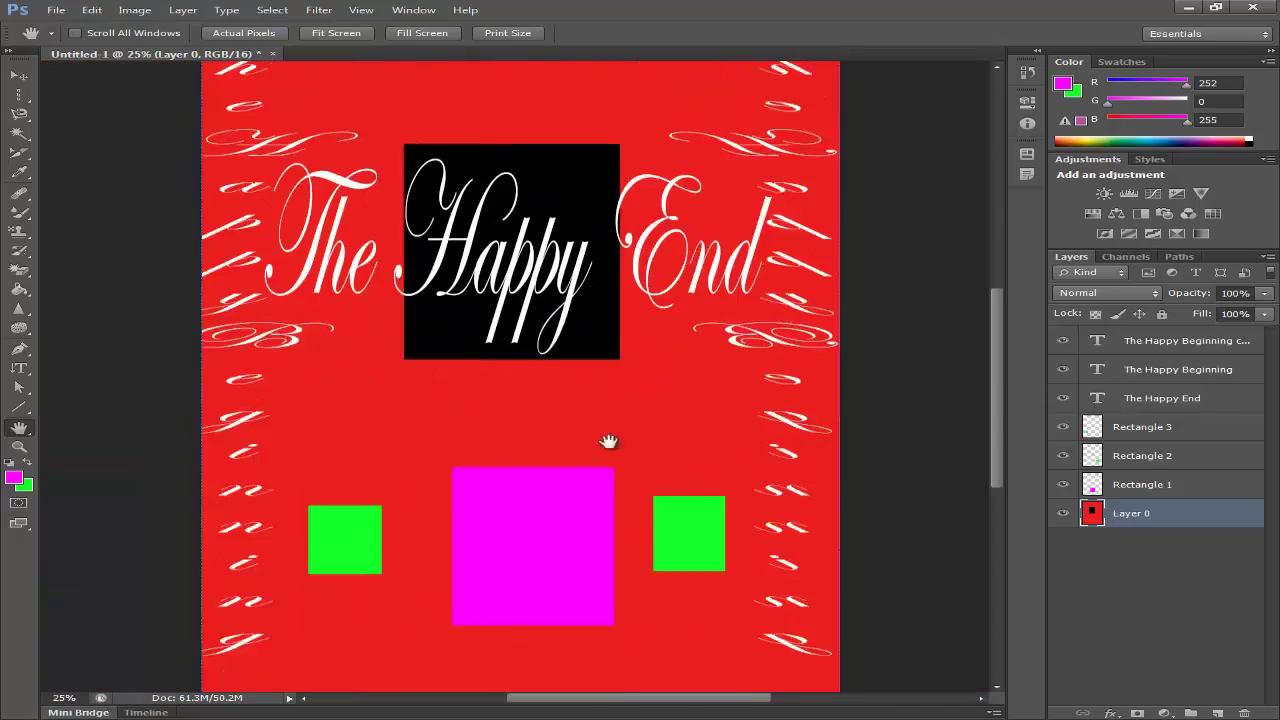
pyautogui.moveTo(609, 441); pyautogui.dragTo(598, 554)
pyautogui.keyDown('alt'); pyautogui.click(710, 433); pyautogui.keyUp('alt')
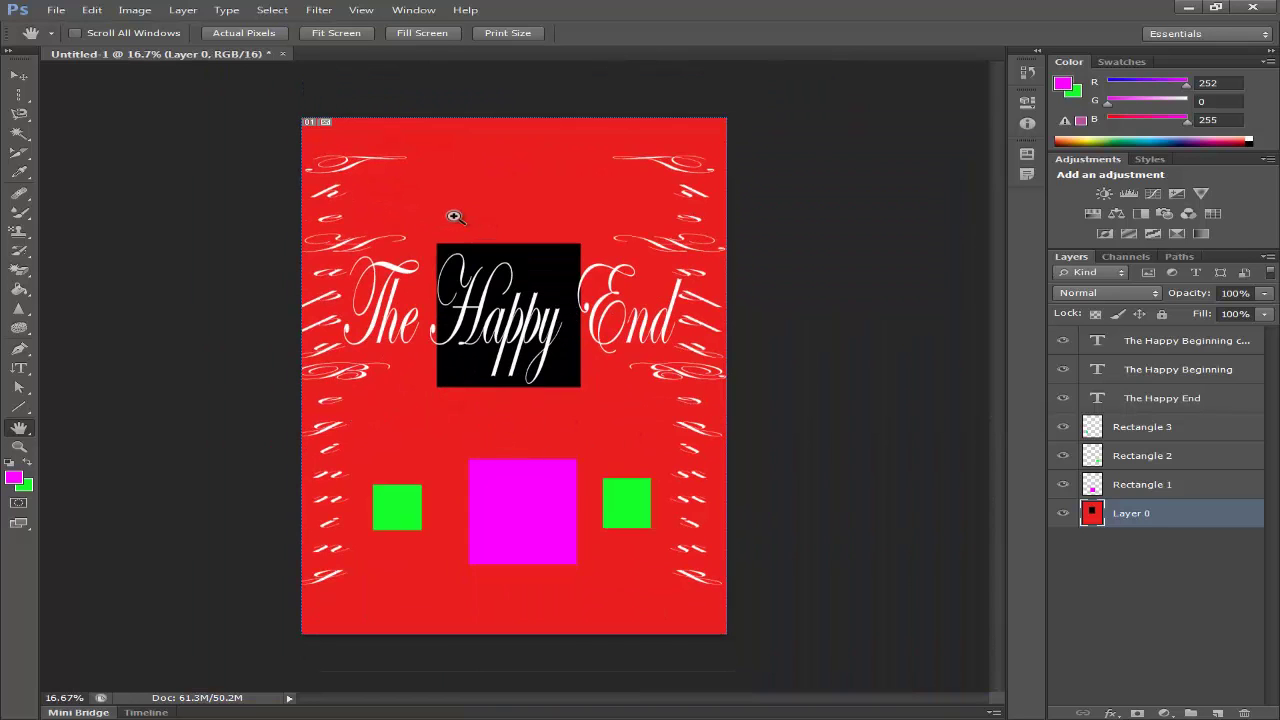
pyautogui.hotkey('ctrl', '+')
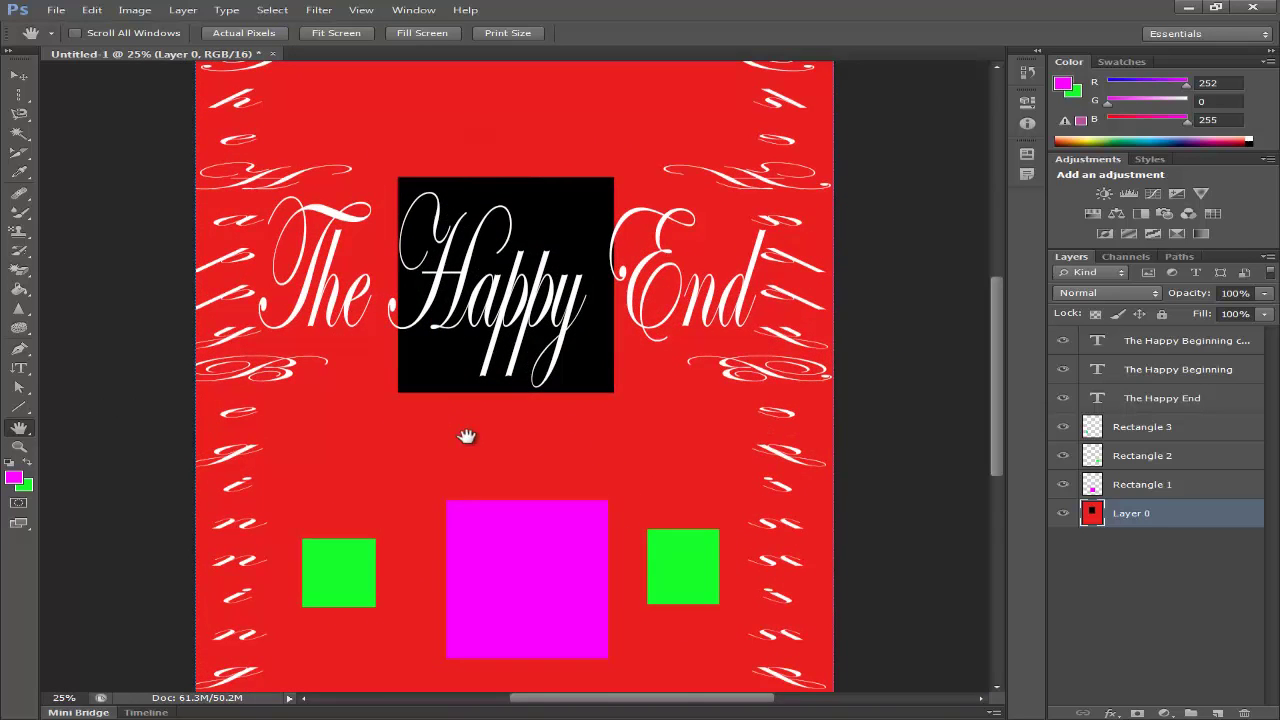
pyautogui.moveTo(516, 437); pyautogui.dragTo(577, 480)
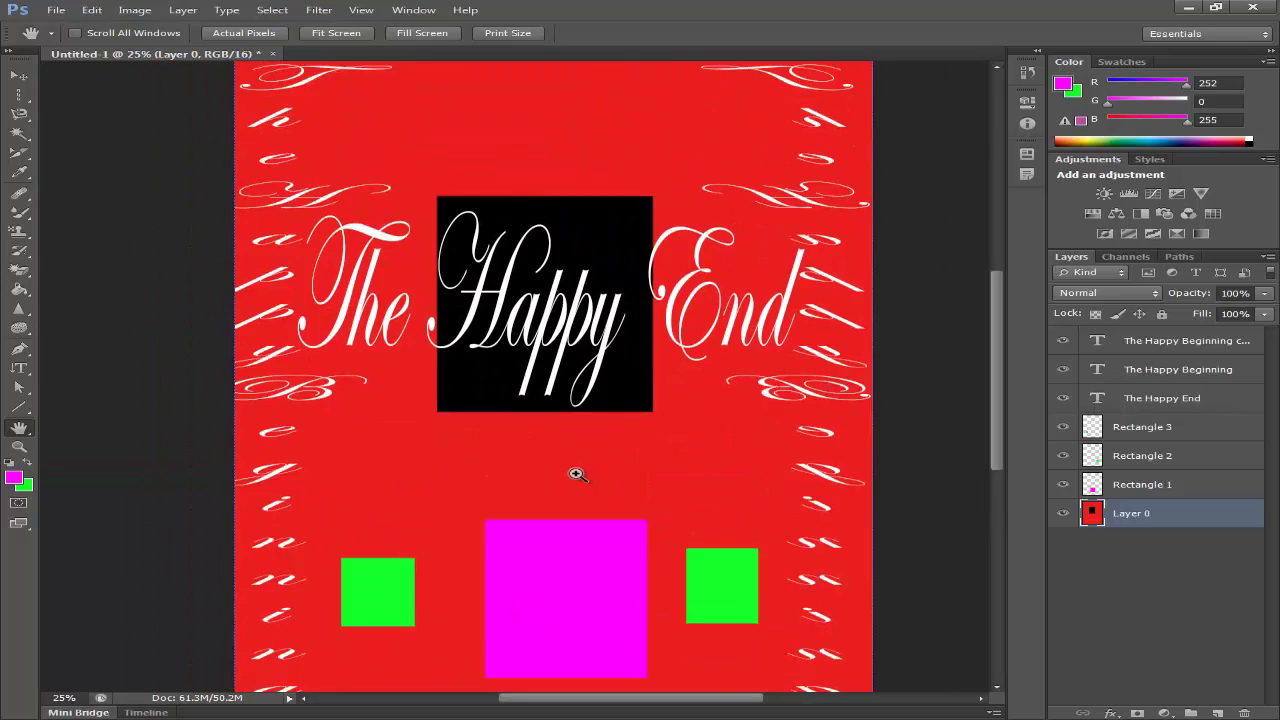
pyautogui.hotkey('ctrl', '-')
pyautogui.hotkey('ctrl', '+')
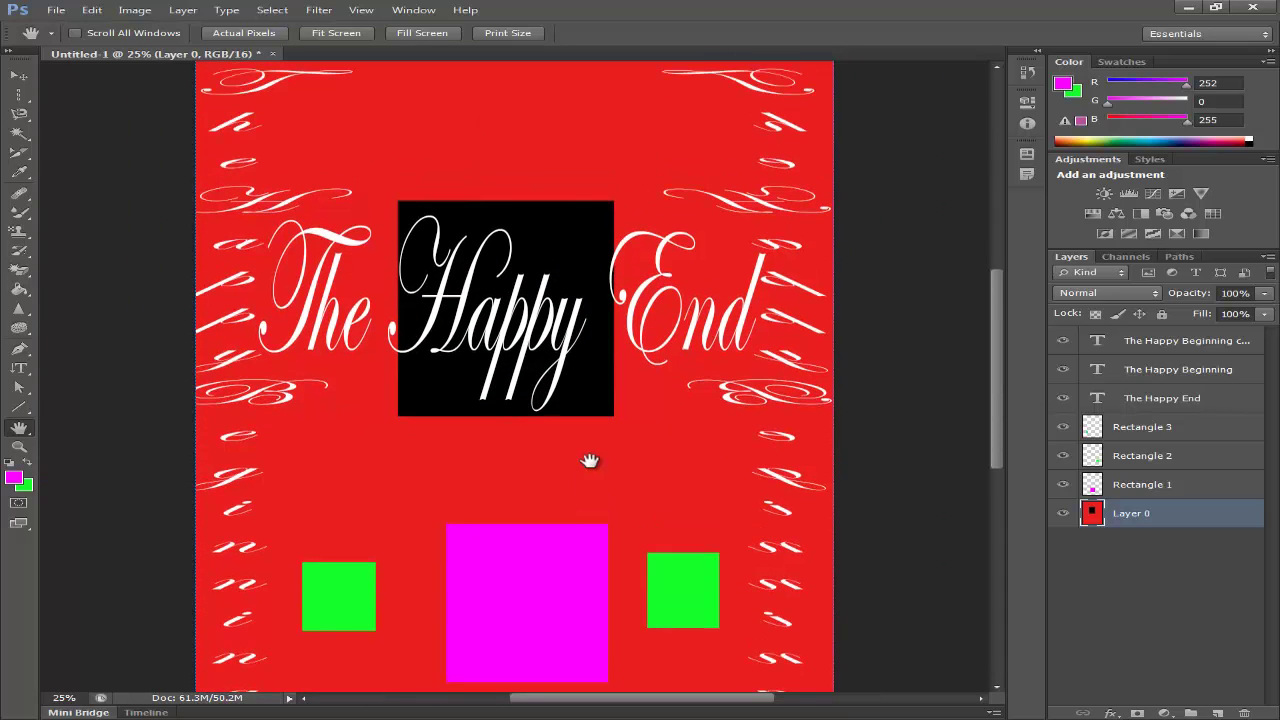
pyautogui.hotkey('ctrl', '+')
pyautogui.hotkey('ctrl', '-')
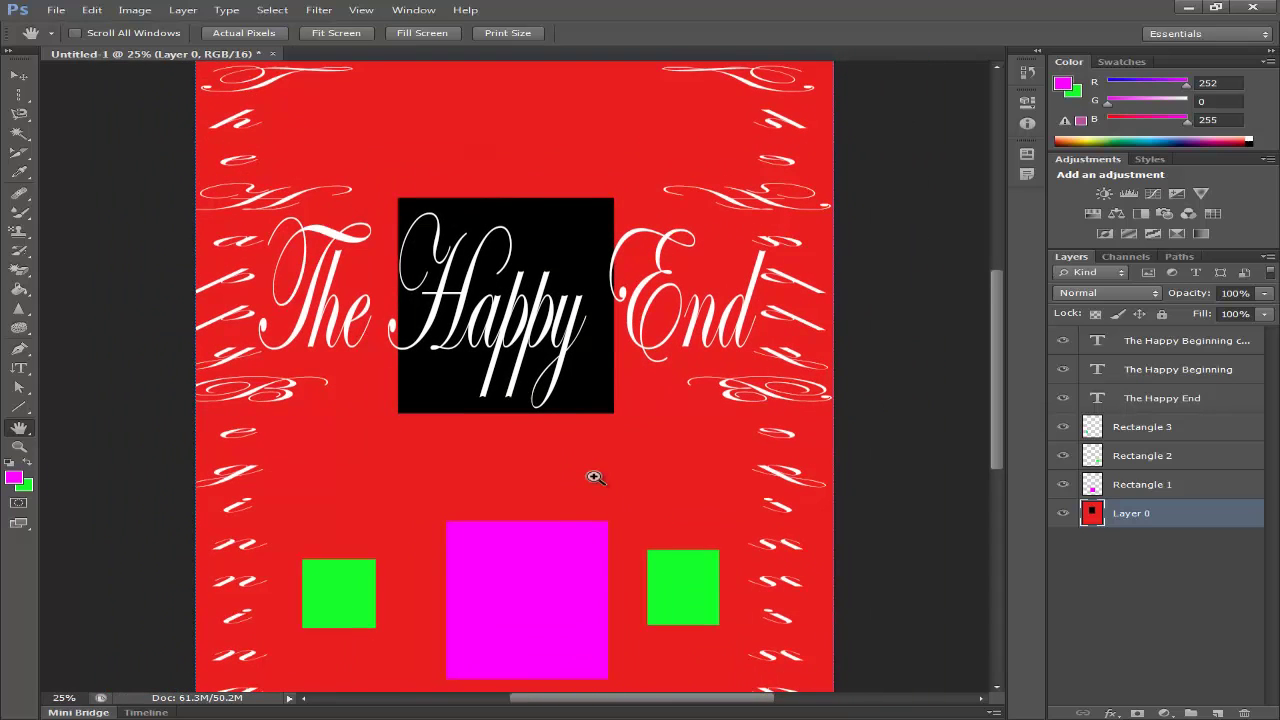
pyautogui.hscroll(2, 594, 477)
pyautogui.hscroll(-3, 594, 477)
pyautogui.hscroll(4, 594, 477)
pyautogui.hscroll(-3, 594, 477)
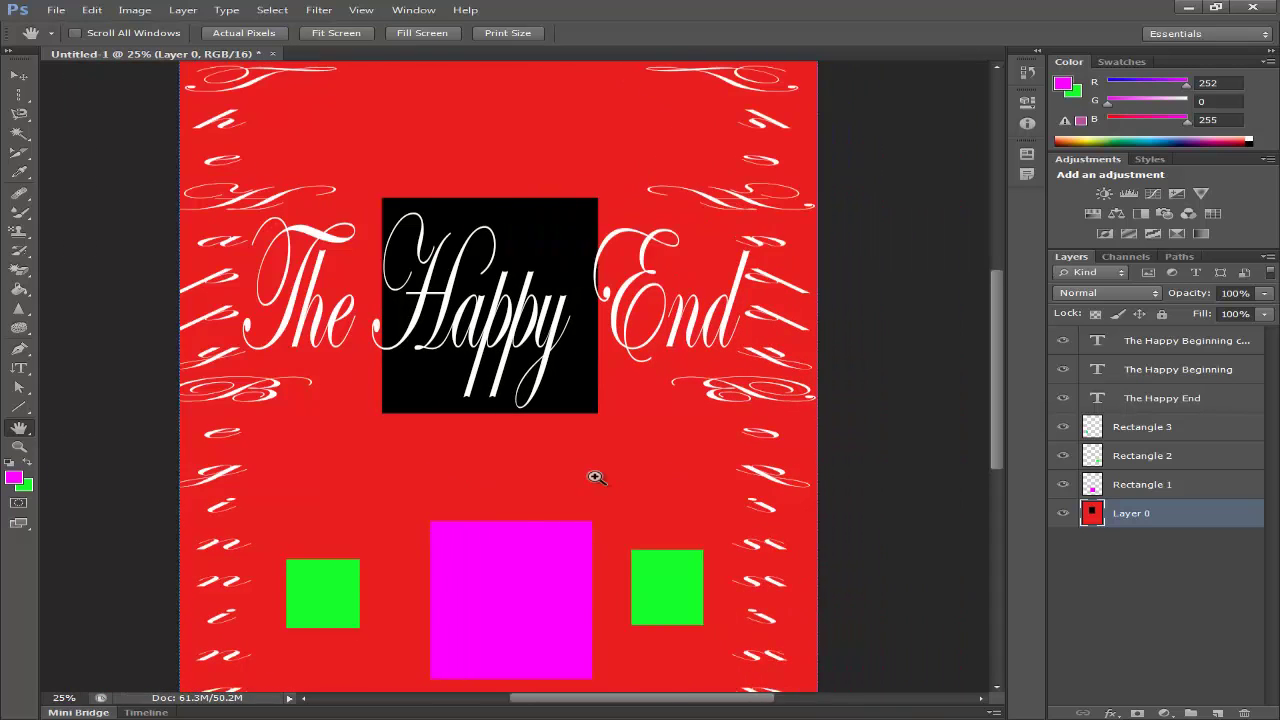
pyautogui.hscroll(2, 594, 477)
pyautogui.scroll(2, 594, 477)
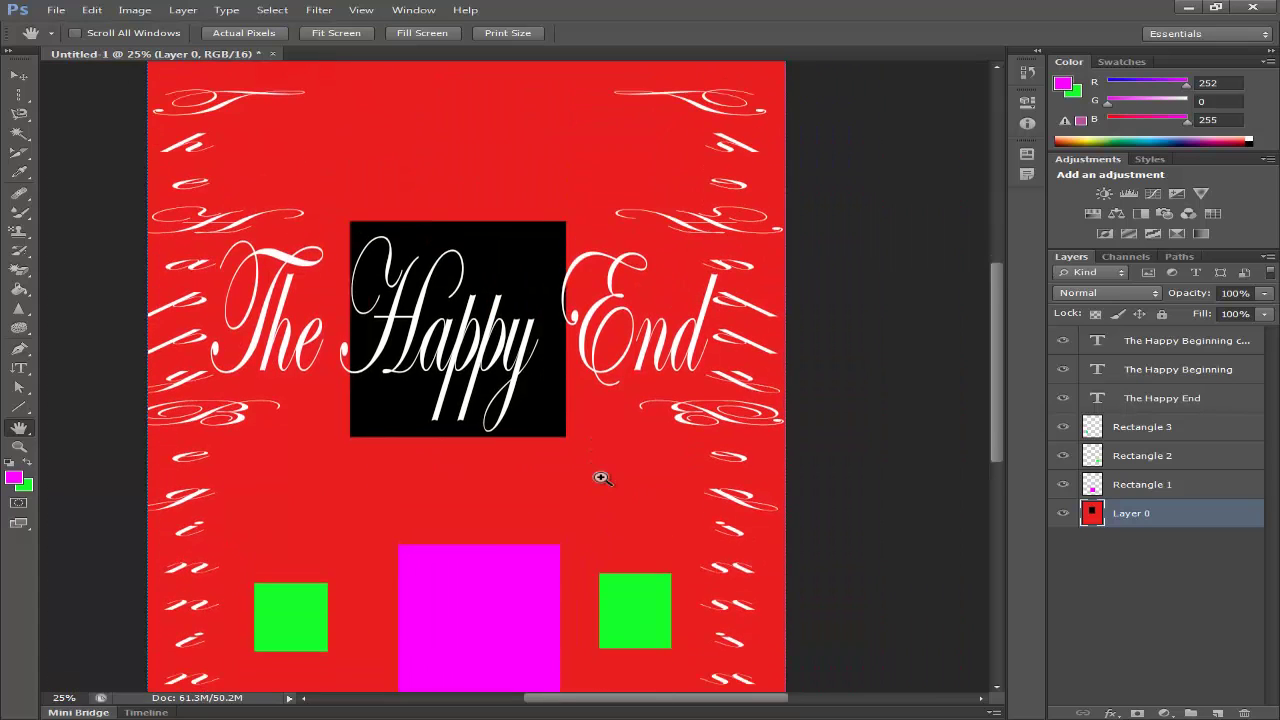
pyautogui.scroll(-1, 601, 478)
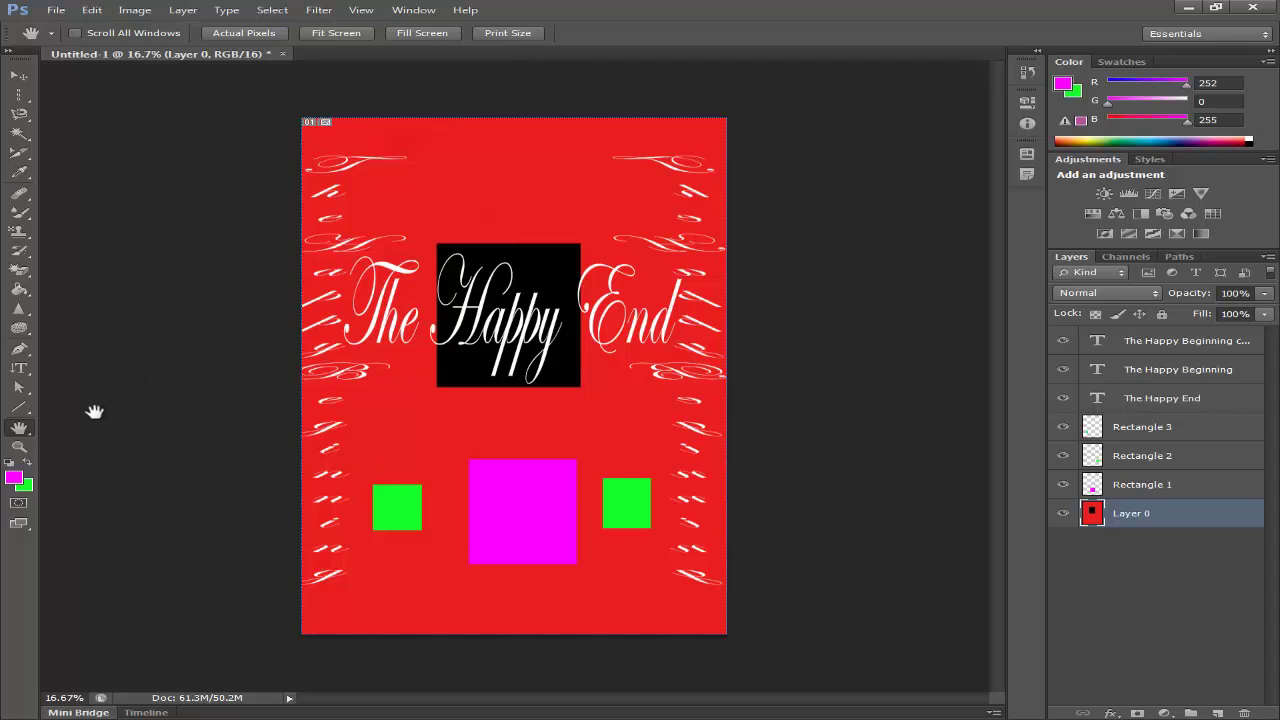
pyautogui.rightClick(19, 428)
pyautogui.click(114, 442)
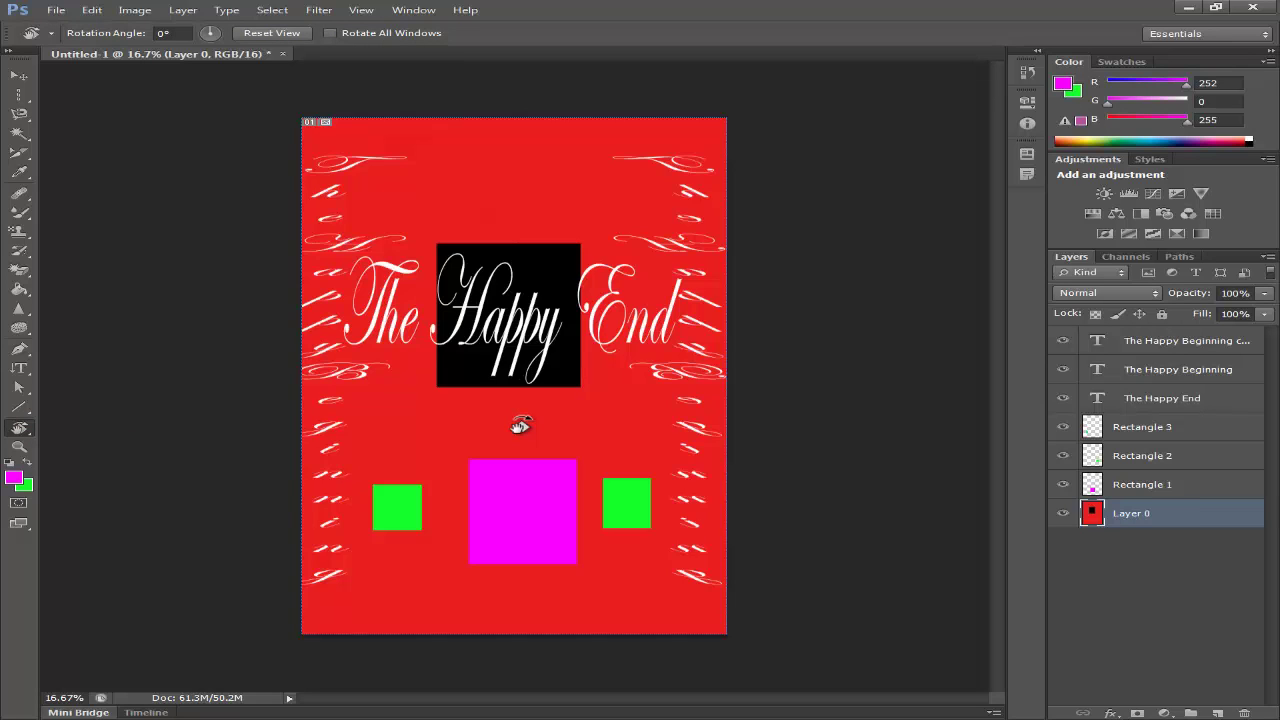
pyautogui.click(521, 422)
pyautogui.click(519, 417)
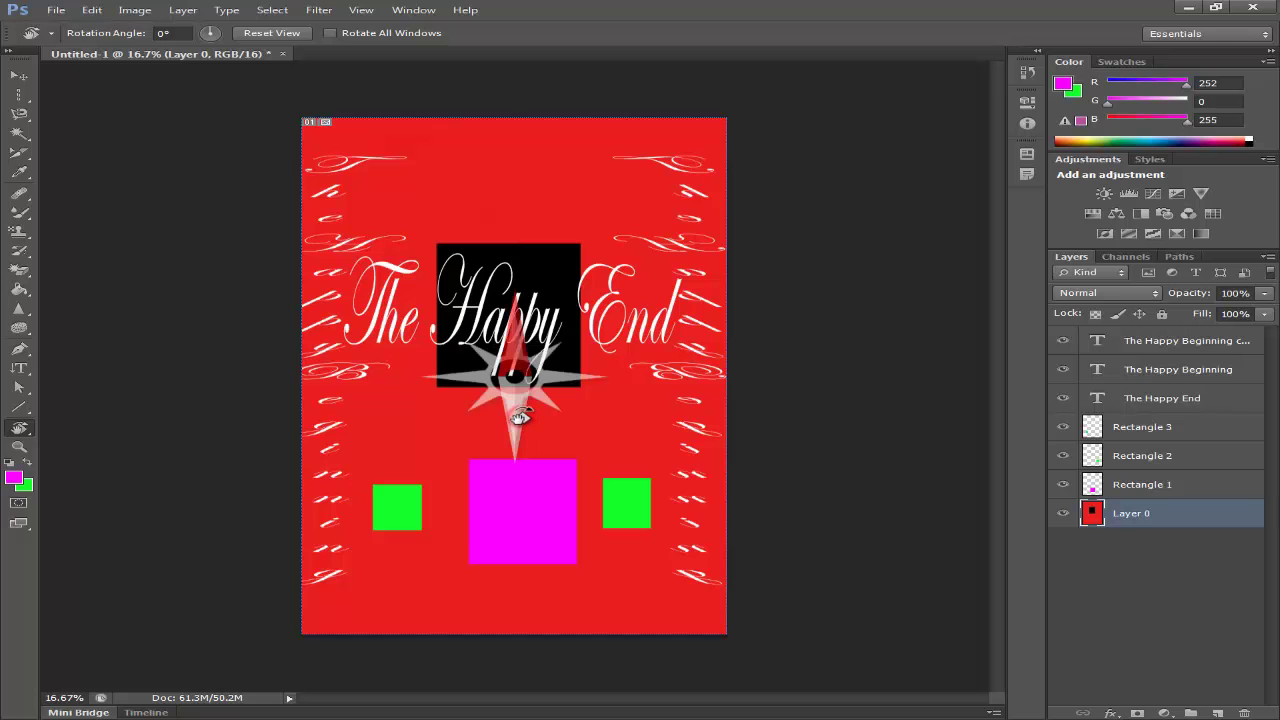
pyautogui.moveTo(518, 417); pyautogui.dragTo(361, 379)
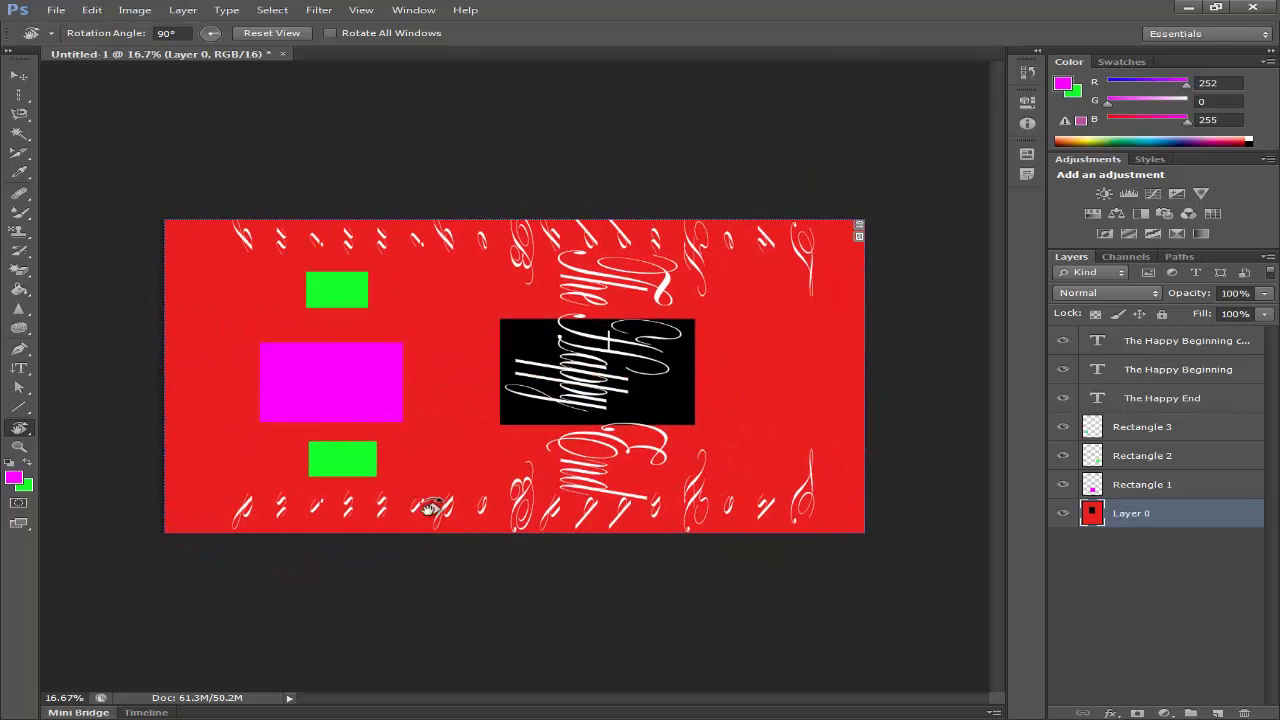
pyautogui.click(22, 428)
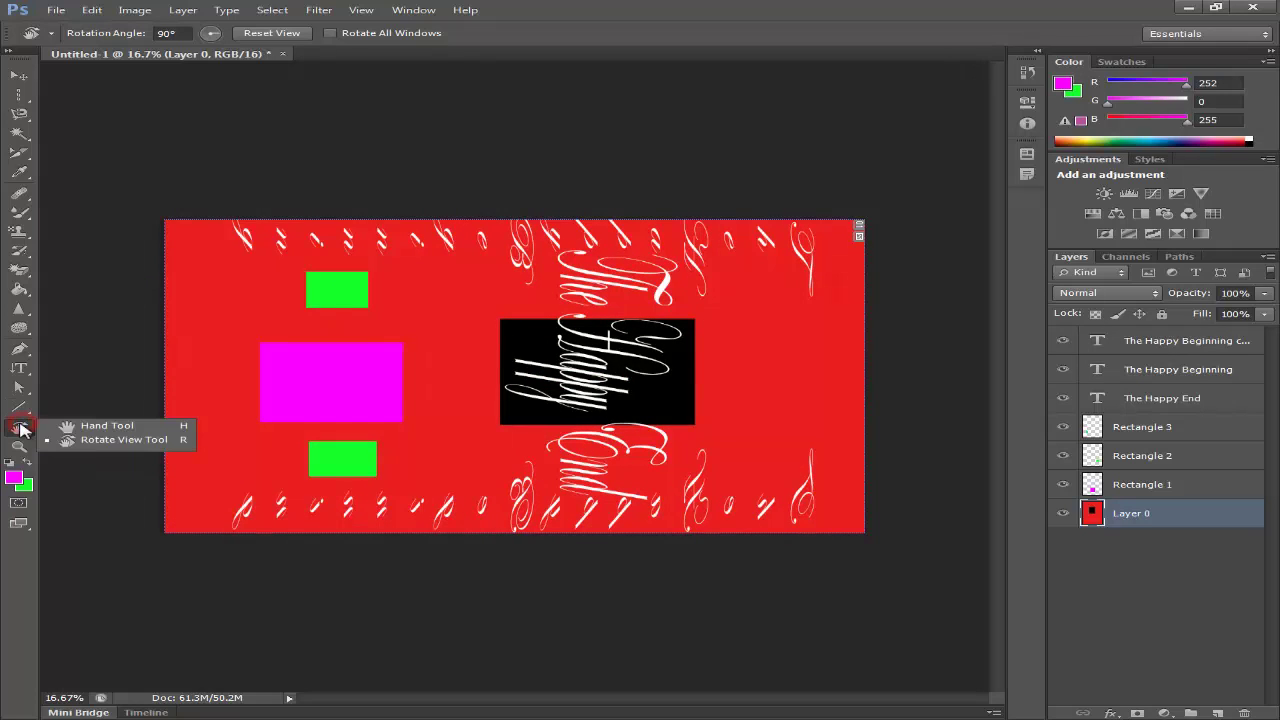
pyautogui.click(67, 441)
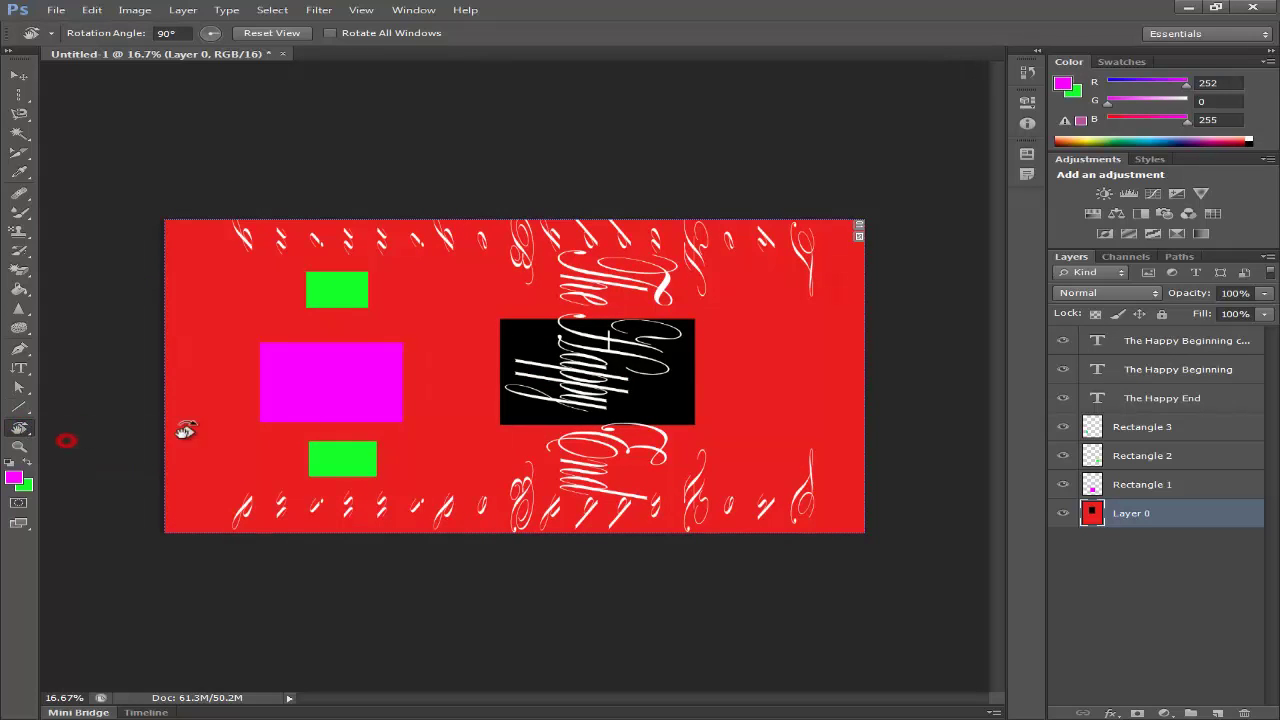
pyautogui.moveTo(446, 317); pyautogui.dragTo(426, 432)
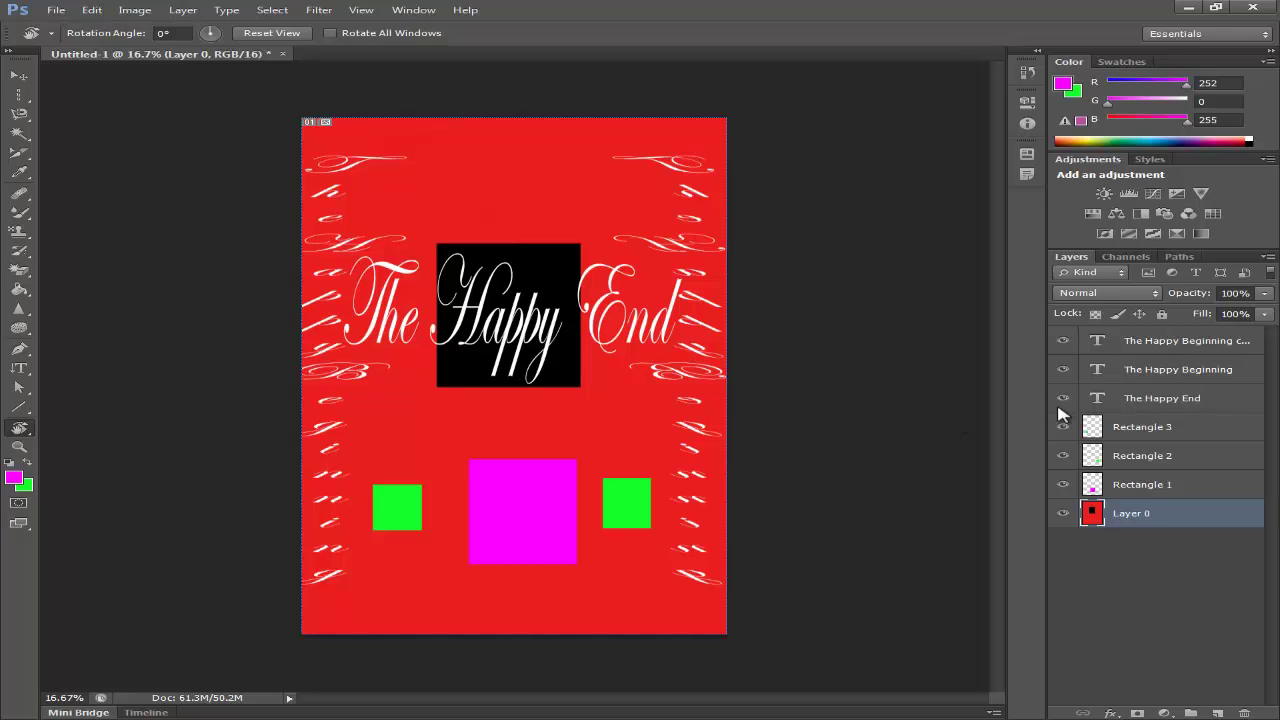
pyautogui.click(16, 430)
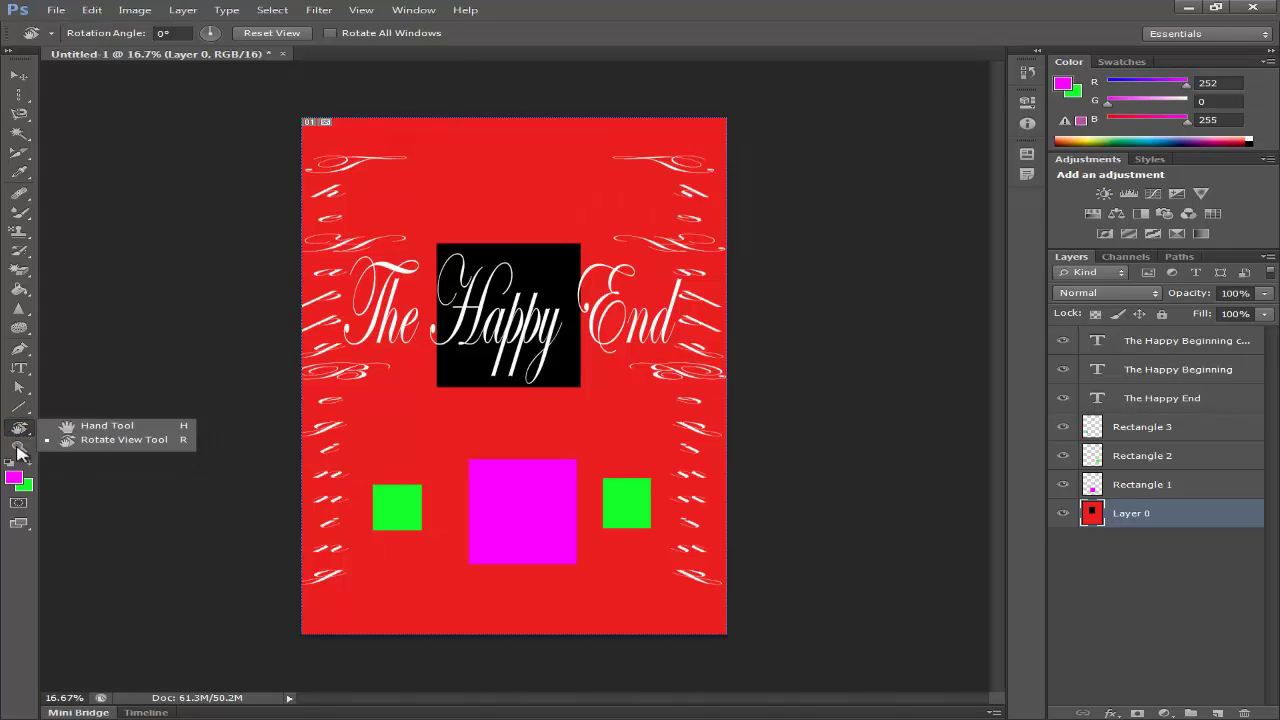
pyautogui.click(19, 446)
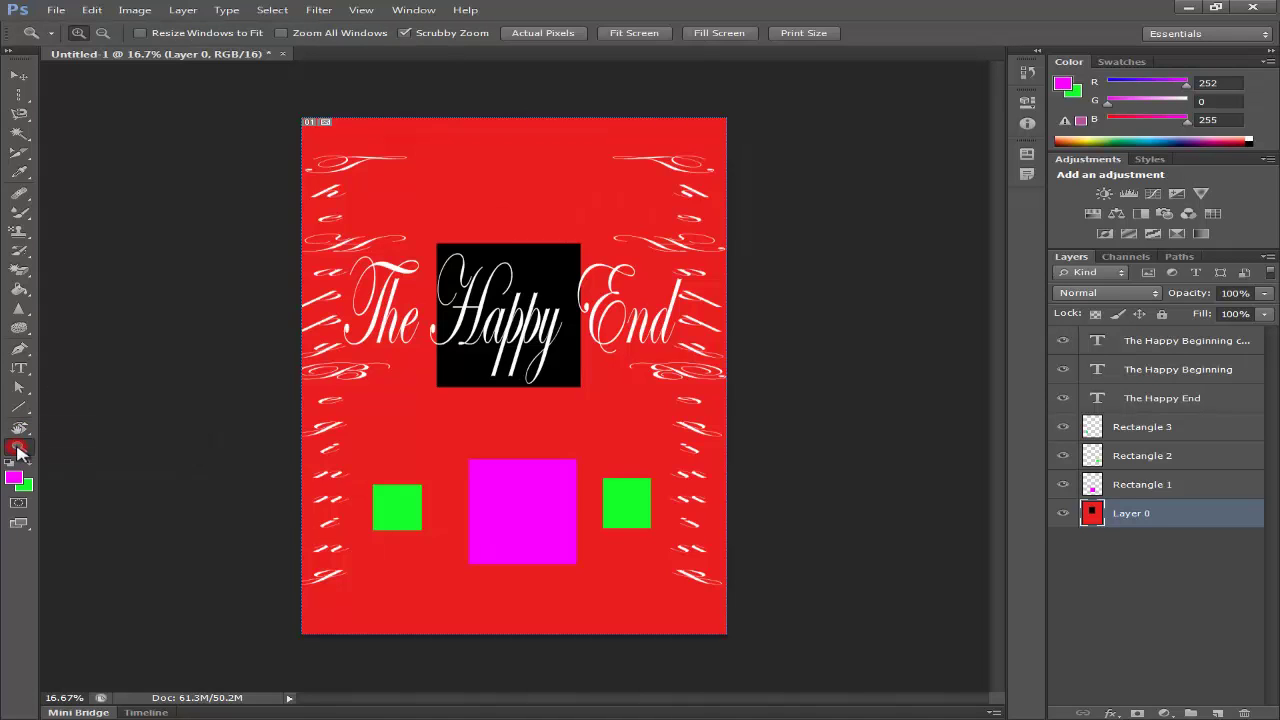
pyautogui.click(531, 424)
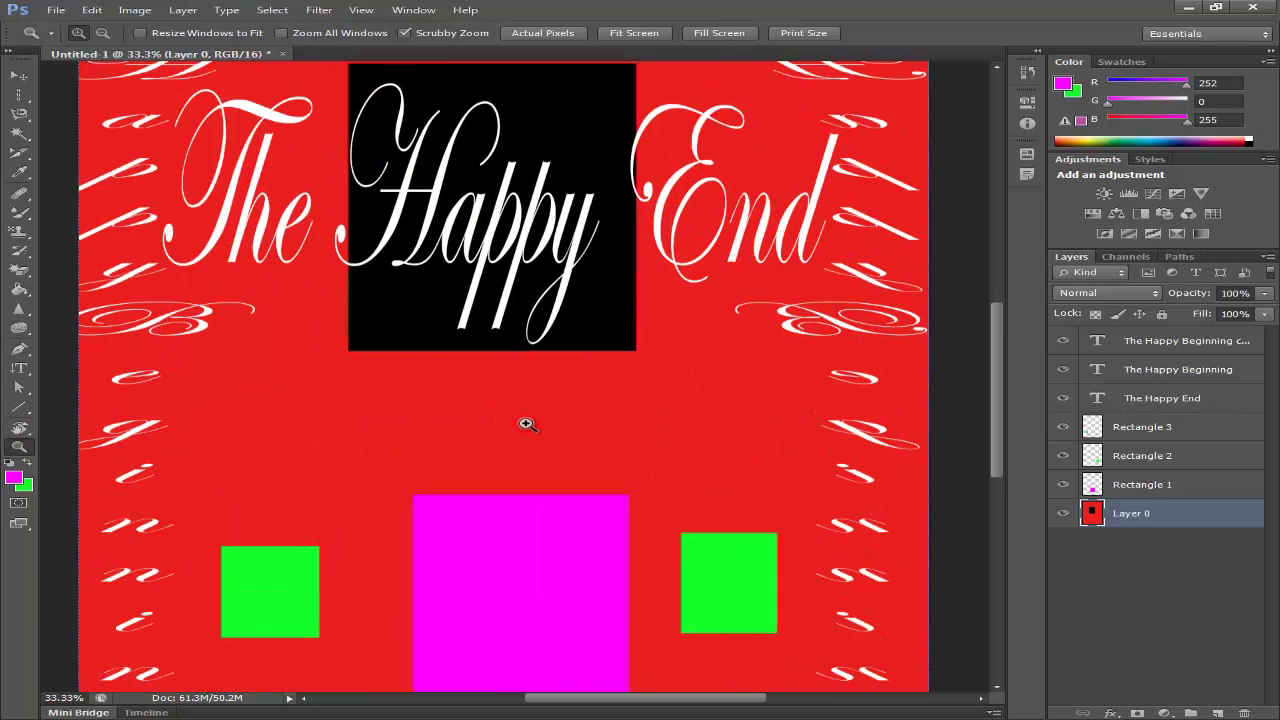
pyautogui.rightClick(526, 423)
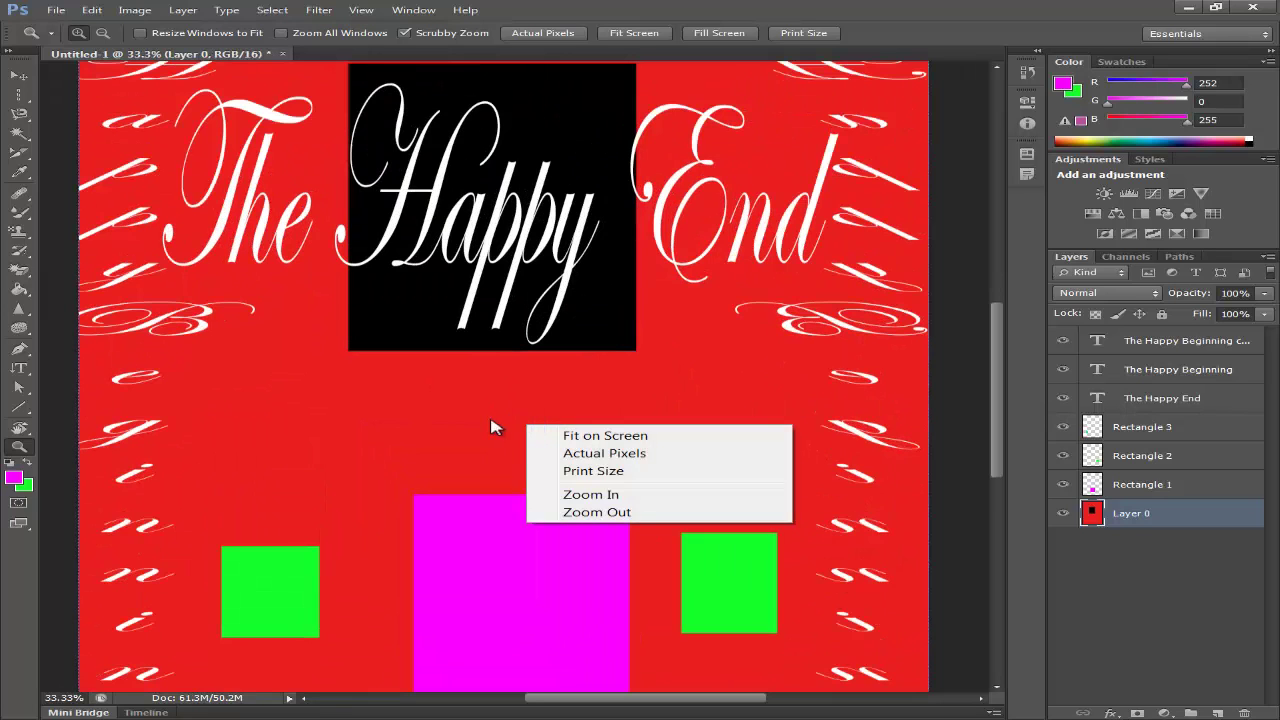
pyautogui.rightClick(491, 421)
pyautogui.click(570, 434)
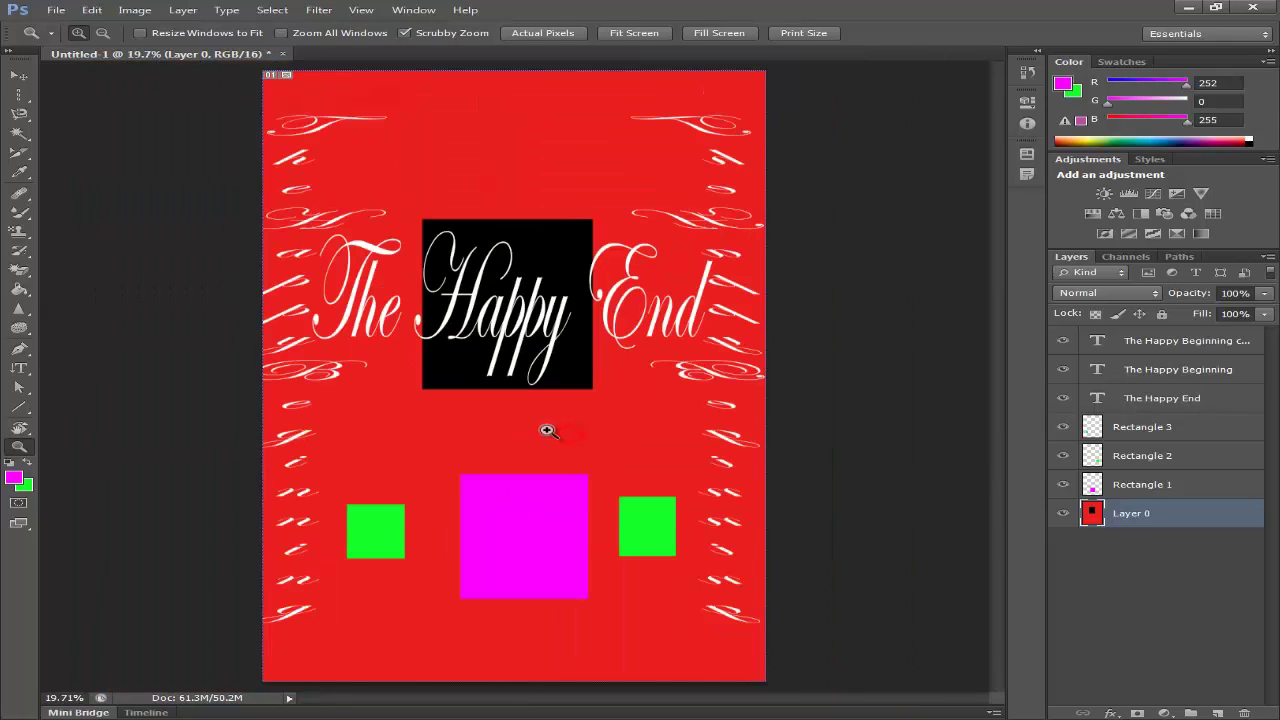
pyautogui.rightClick(543, 429)
pyautogui.click(598, 458)
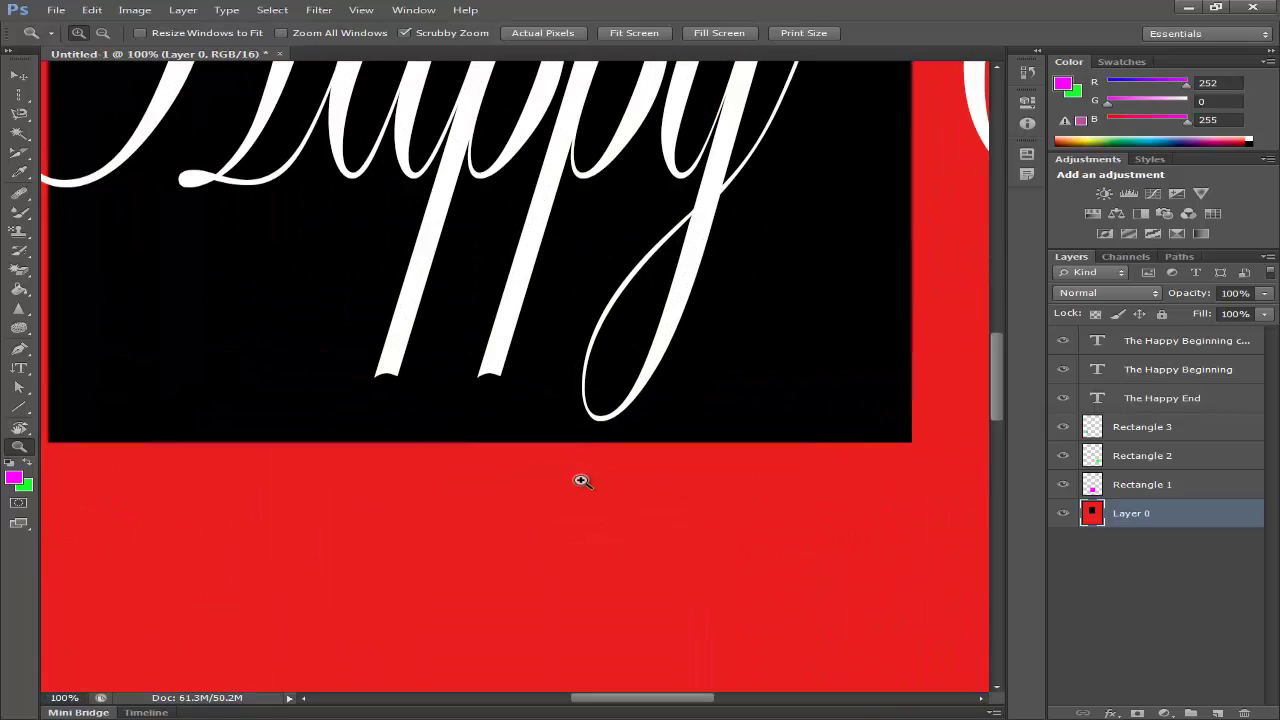
pyautogui.rightClick(580, 482)
pyautogui.click(655, 530)
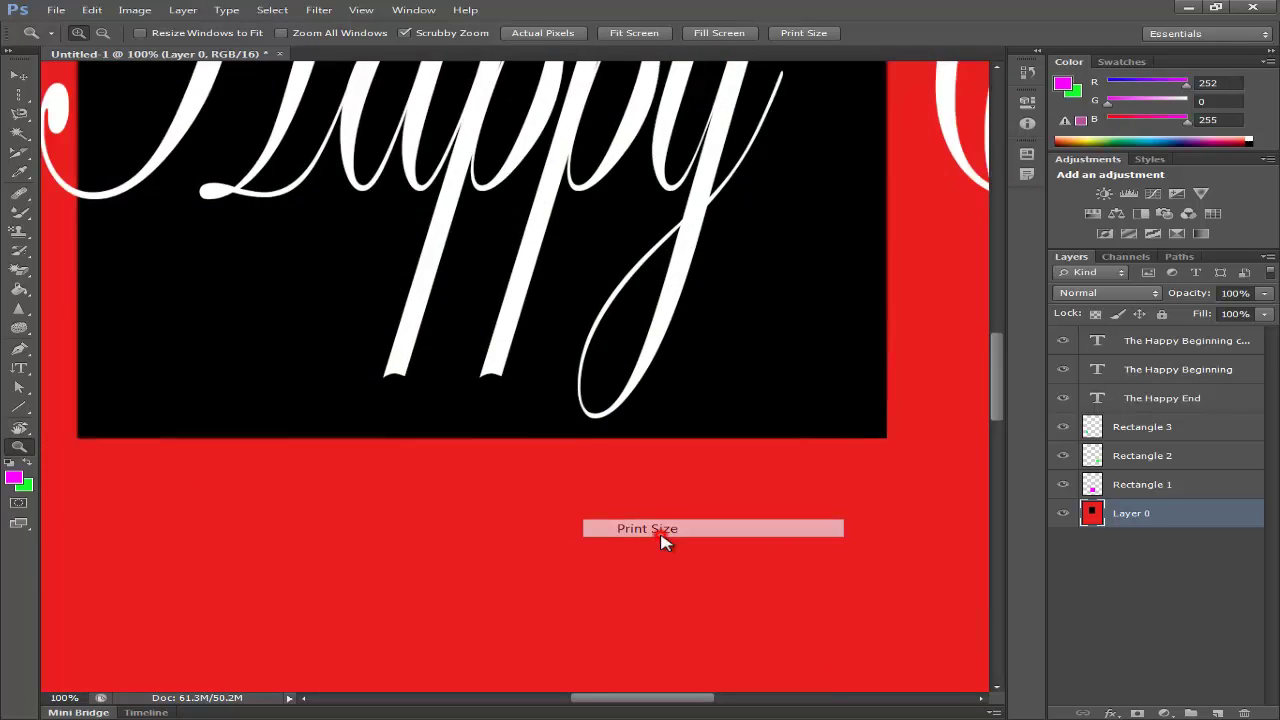
pyautogui.rightClick(601, 530)
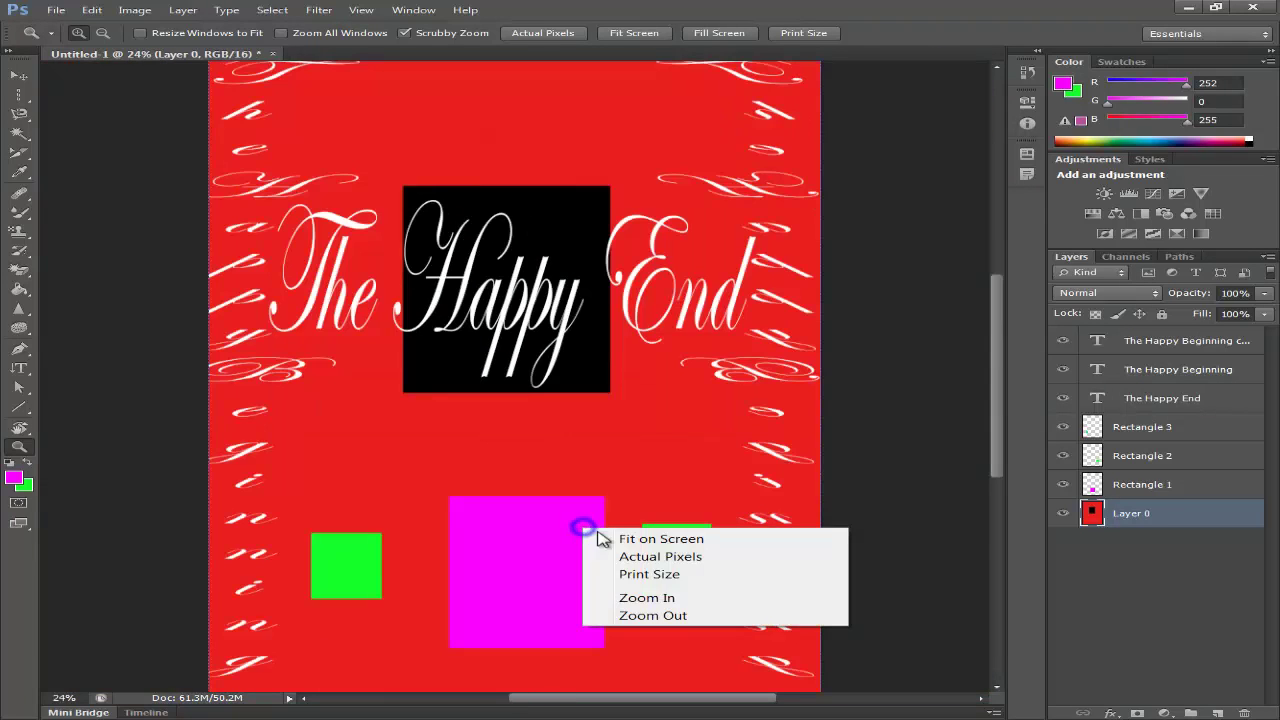
pyautogui.click(737, 617)
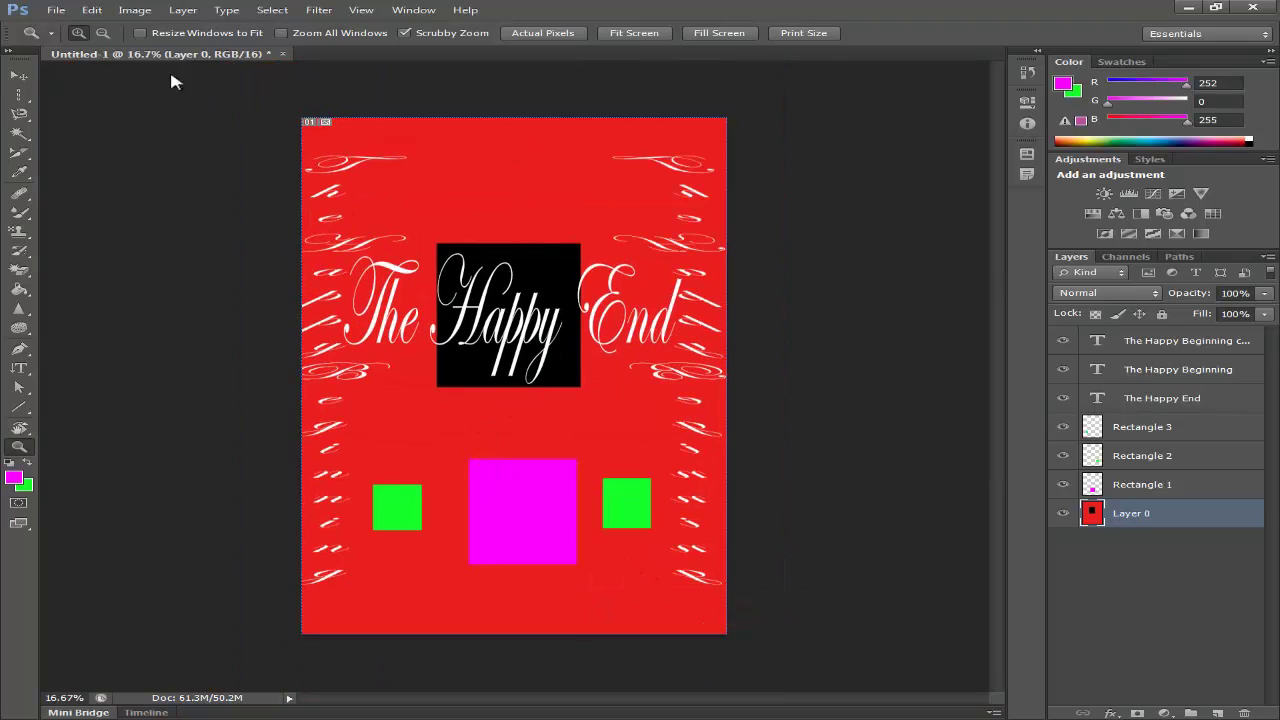
pyautogui.click(101, 34)
pyautogui.click(488, 164)
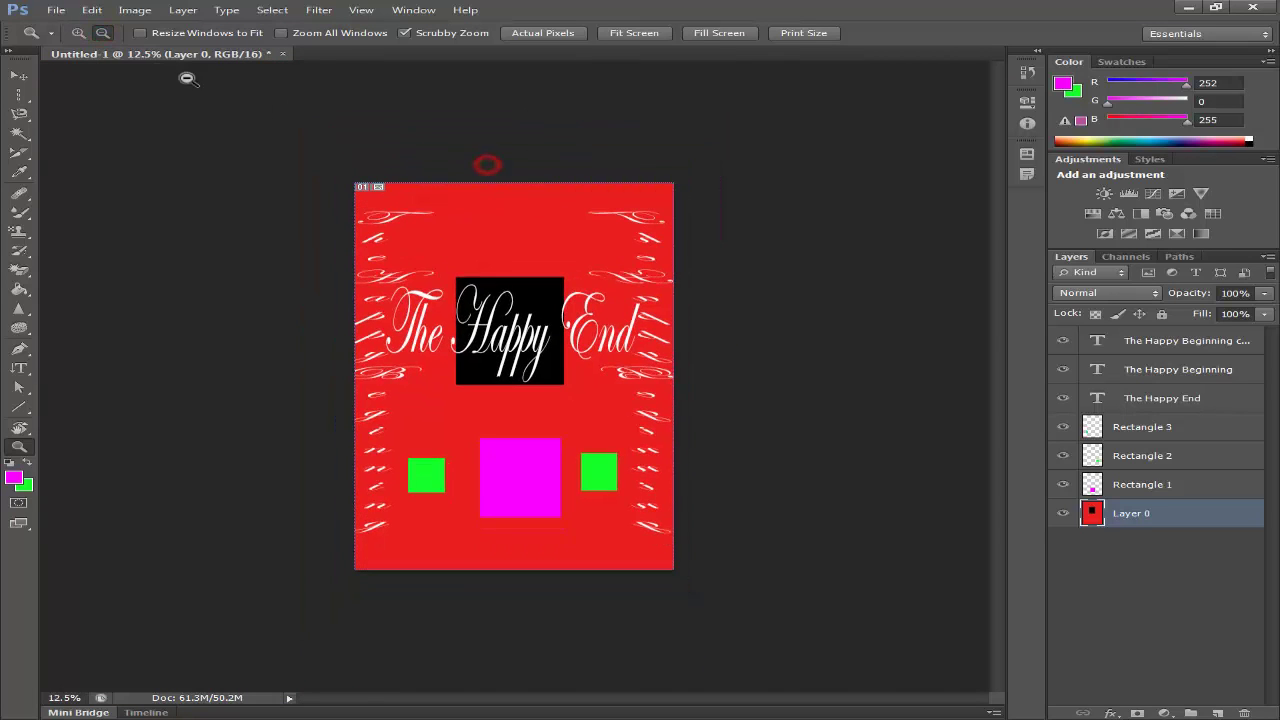
pyautogui.click(78, 33)
pyautogui.click(508, 258)
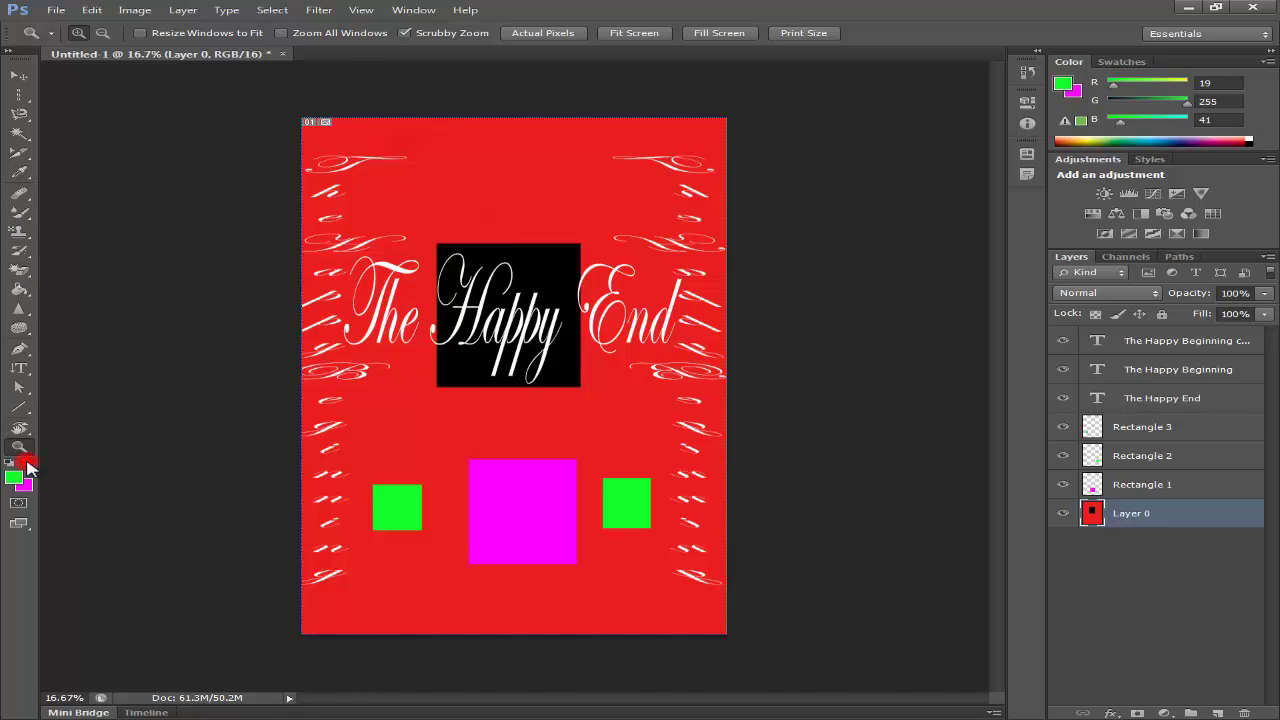
# Step: Set the foreground colour to pure white in the Color Picker
pyautogui.click(28, 464)
pyautogui.click(28, 464)
pyautogui.click(28, 464)
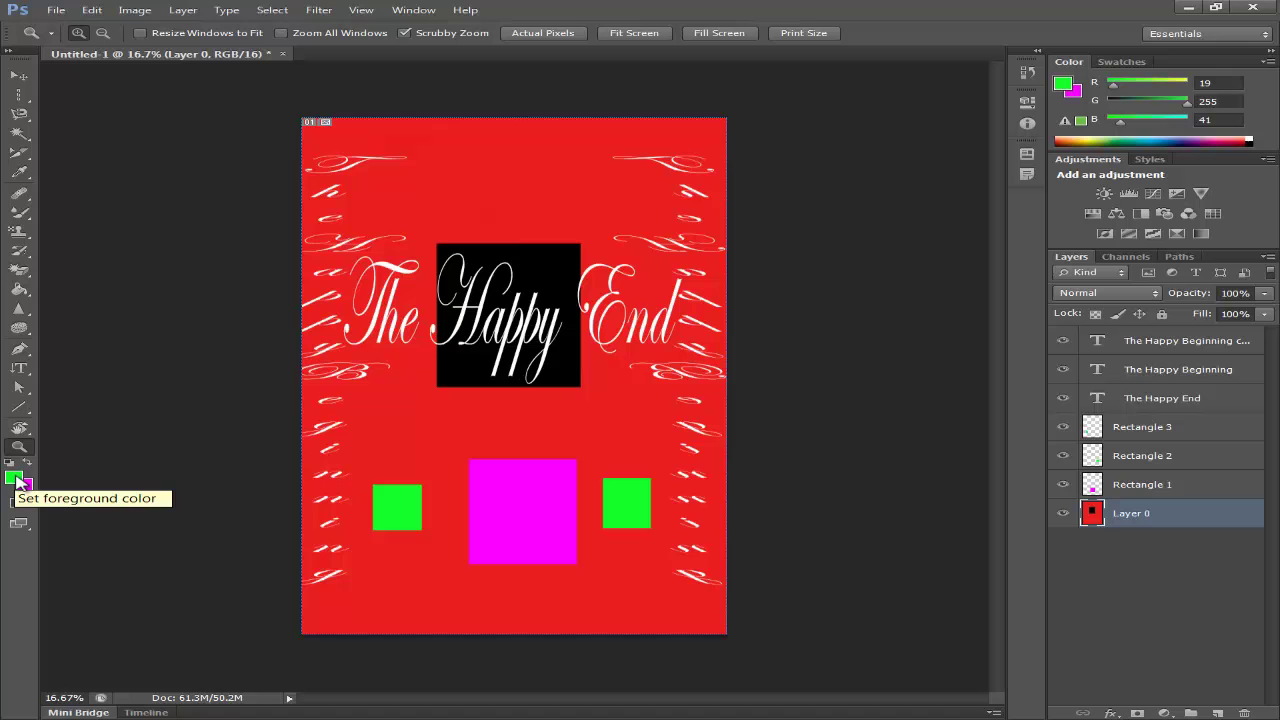
pyautogui.click(14, 478)
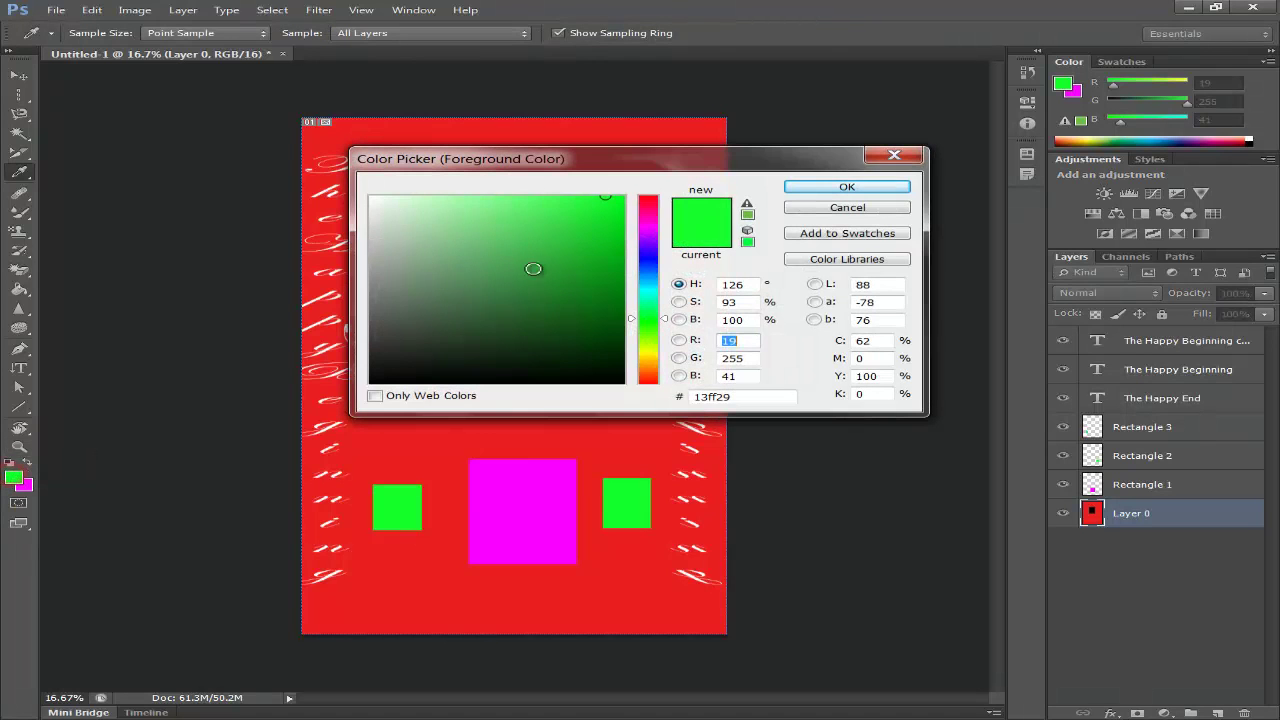
pyautogui.moveTo(533, 269)
pyautogui.mouseDown()
pyautogui.moveTo(614, 206)
pyautogui.moveTo(380, 198)
pyautogui.moveTo(355, 176)
pyautogui.mouseUp()
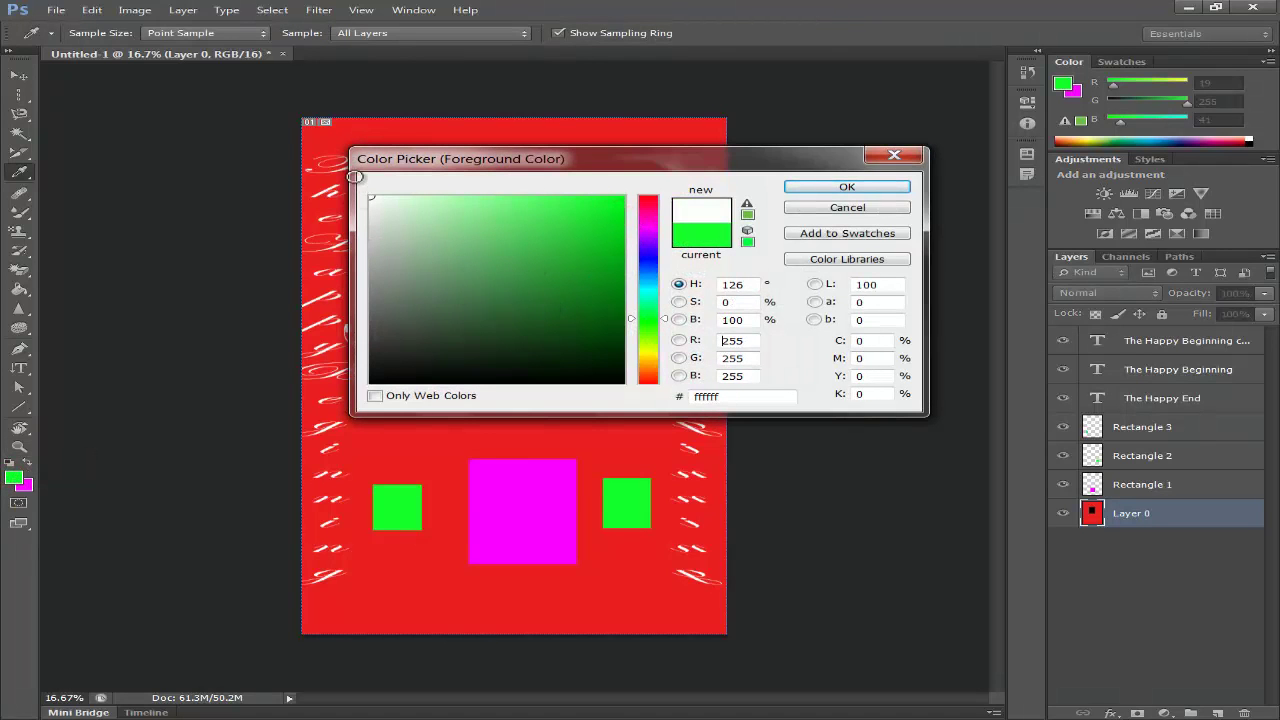
pyautogui.click(806, 187)
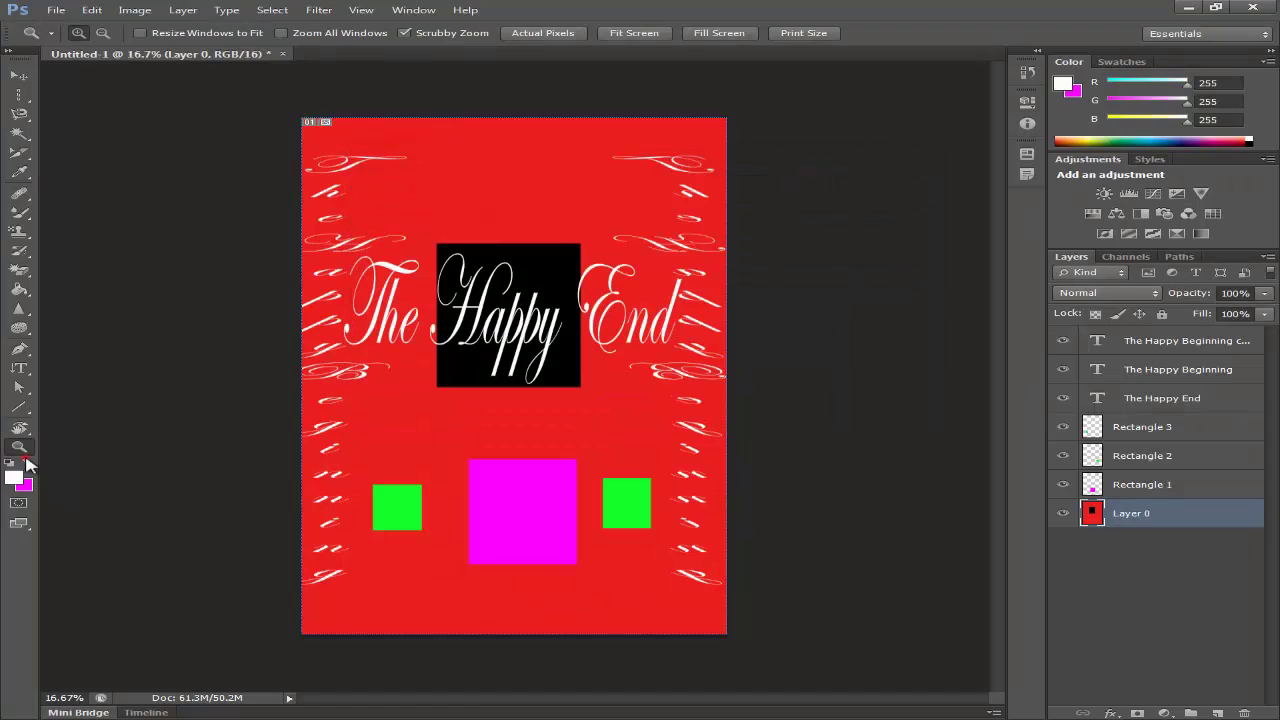
# Step: Swap colours, set the new foreground to black with B 0, then swap again
pyautogui.click(27, 462)
pyautogui.click(14, 478)
pyautogui.write('000000')
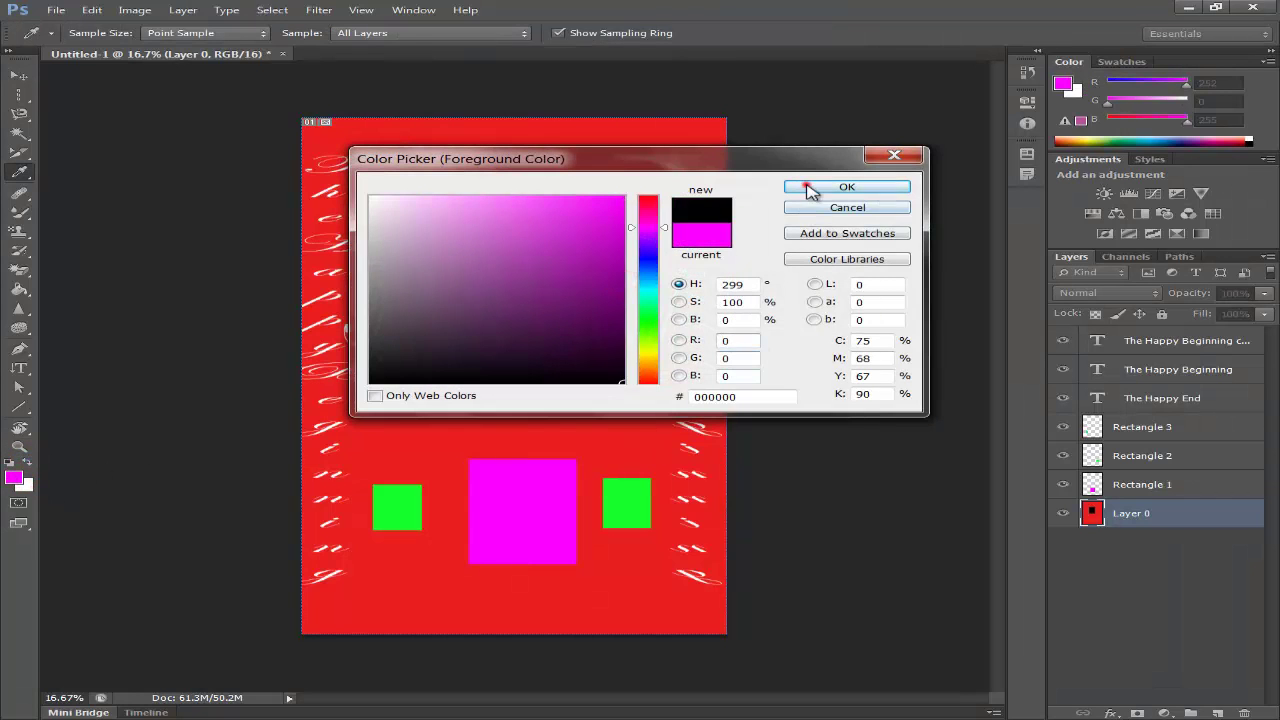
pyautogui.click(807, 187)
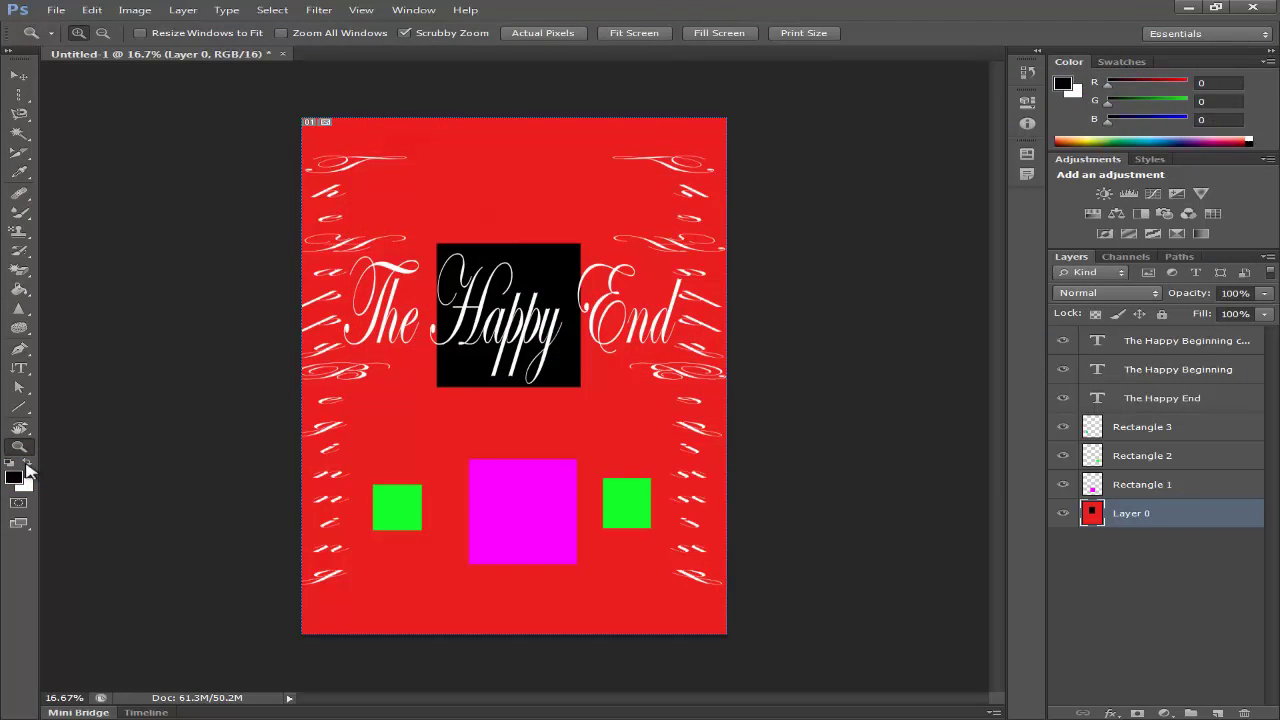
pyautogui.click(27, 462)
# Step: Paint Bucket the red background of Layer 0 solid black
pyautogui.click(19, 288)
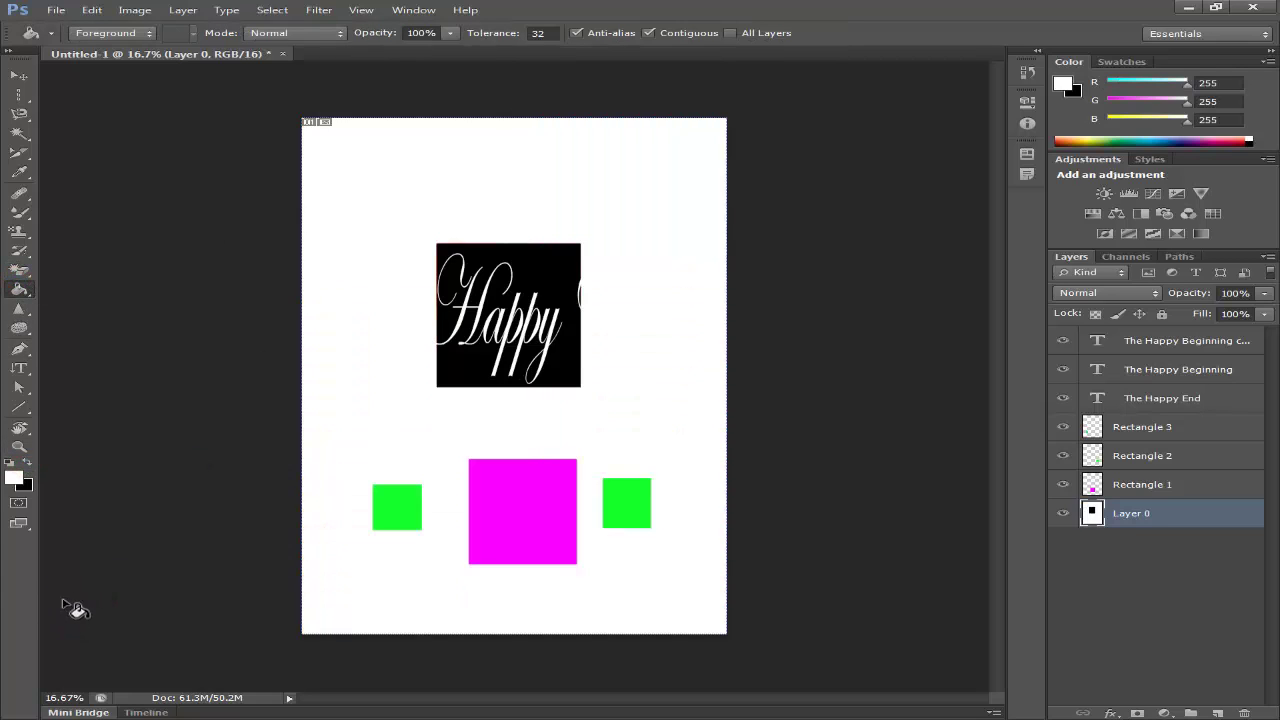
pyautogui.click(27, 462)
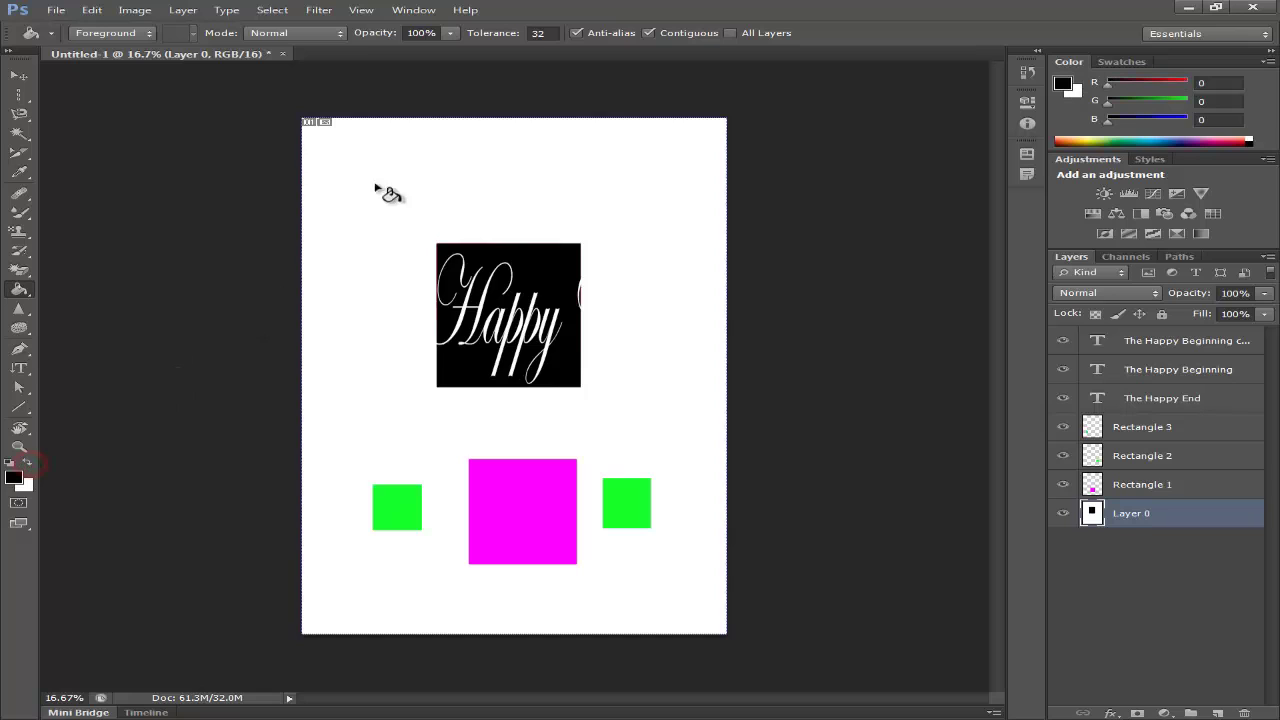
pyautogui.click(479, 168)
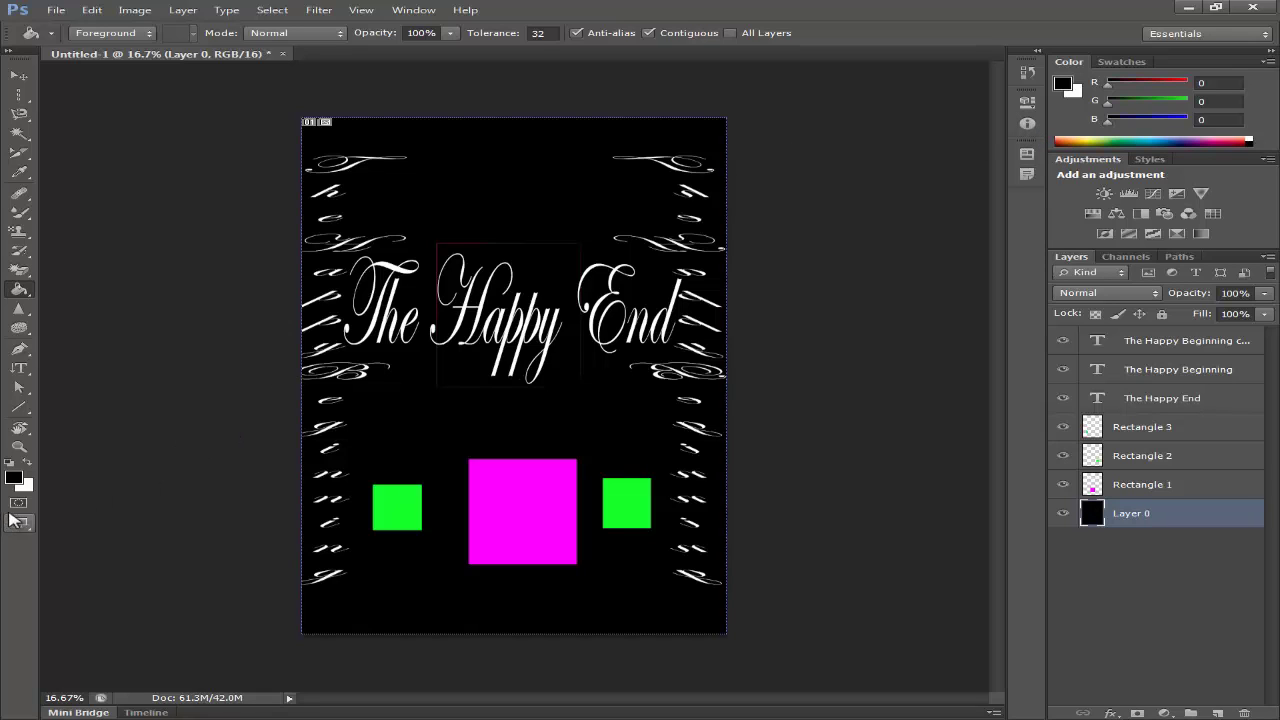
# Step: Turn on Quick Mask and switch to Full Screen Mode with Menu Bar, dismissing the notice
pyautogui.click(18, 503)
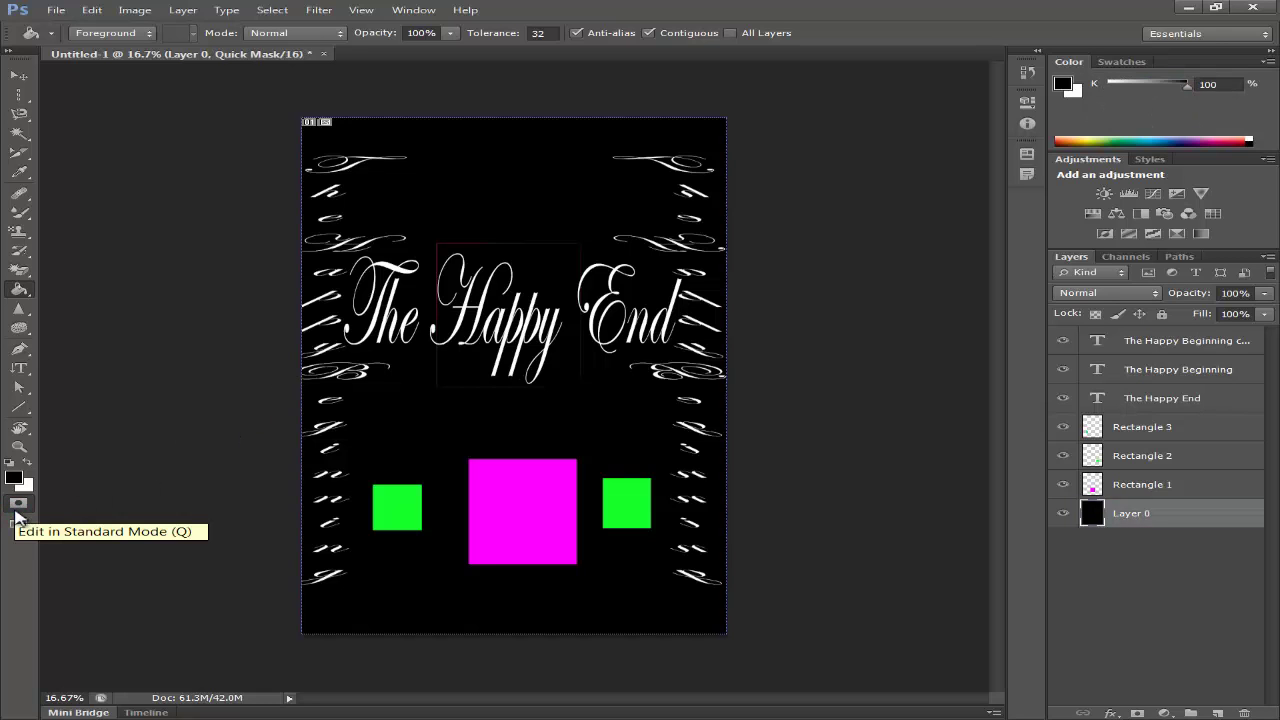
pyautogui.click(18, 523)
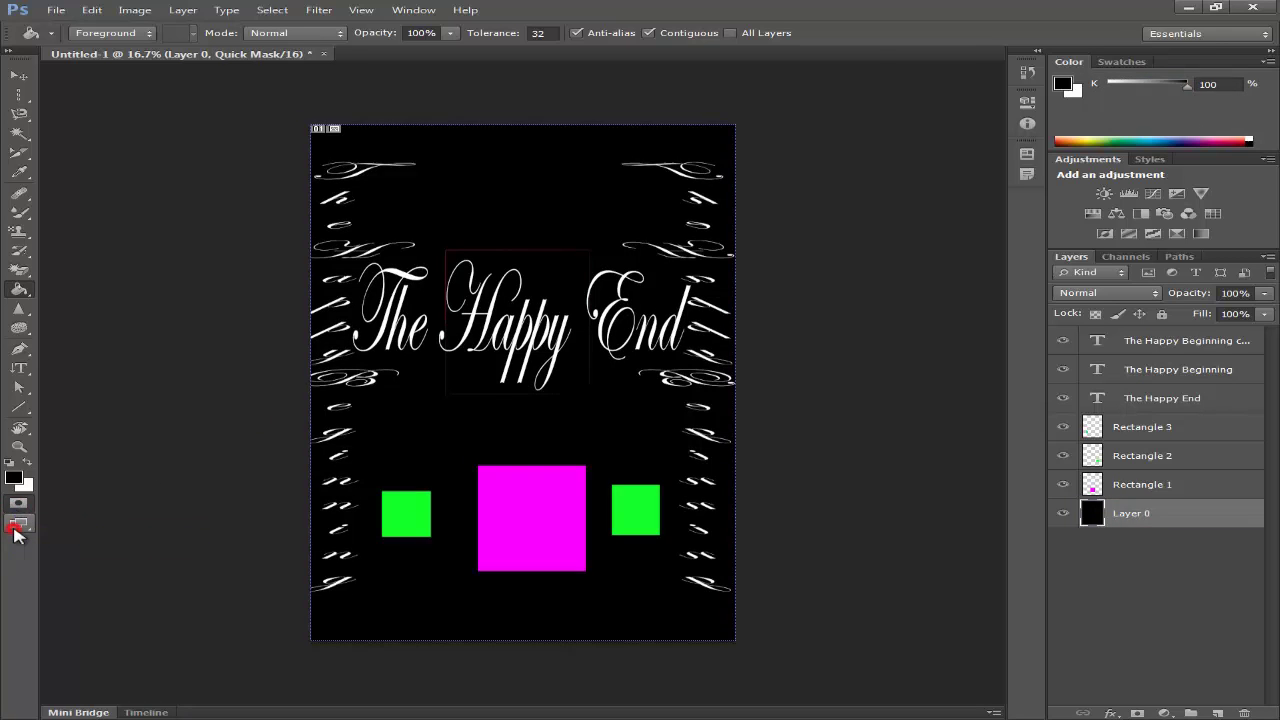
pyautogui.click(18, 523)
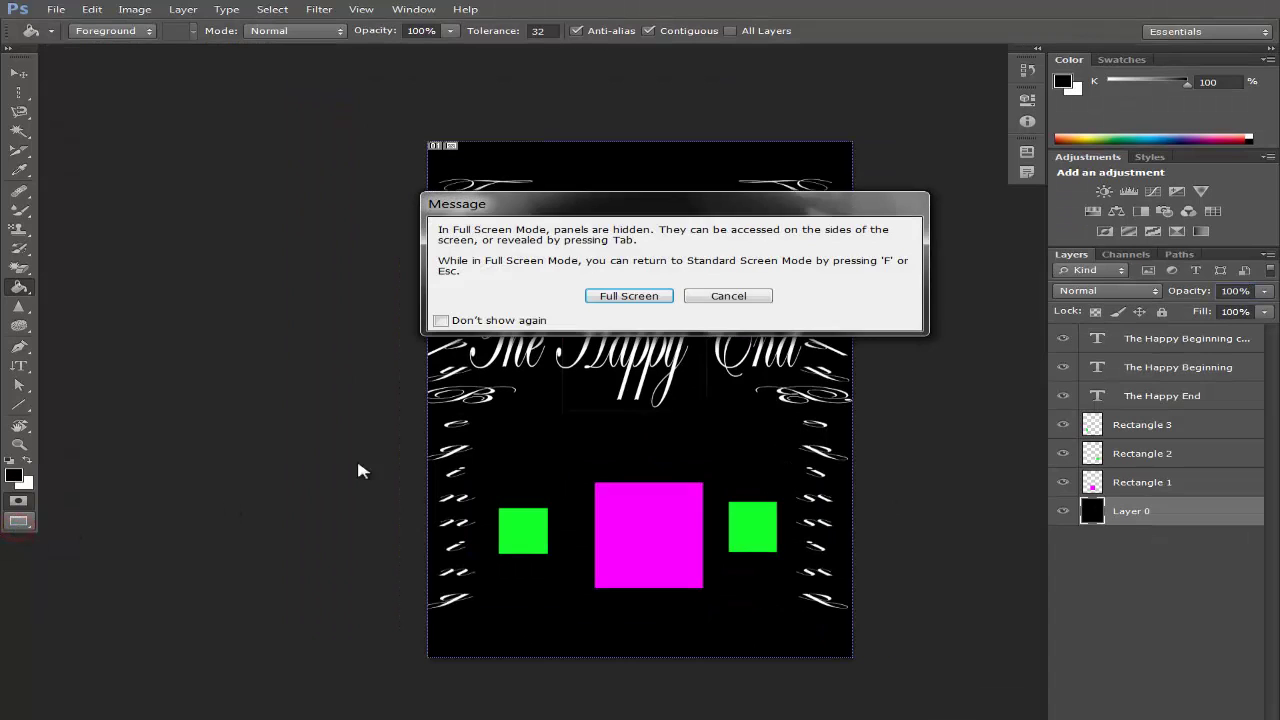
pyautogui.click(738, 300)
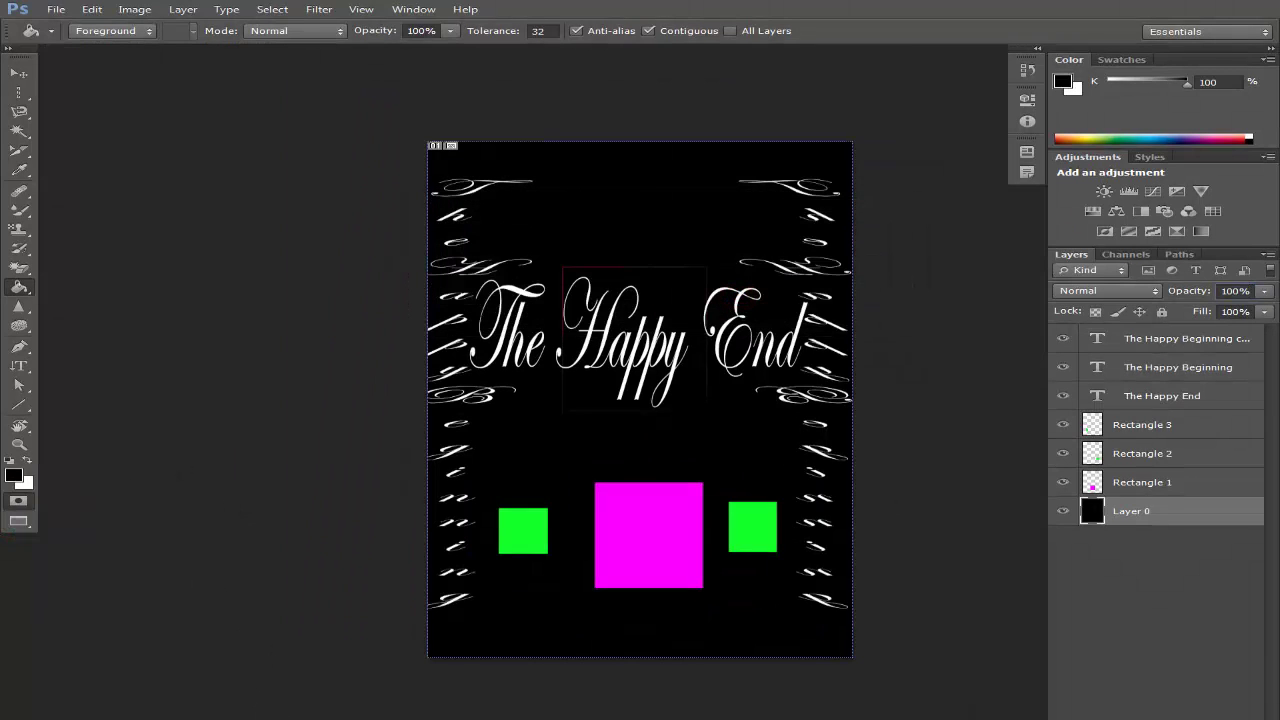
# Step: Turn Quick Mask off and close the Quick Mask Options dialog unchanged
pyautogui.click(18, 501)
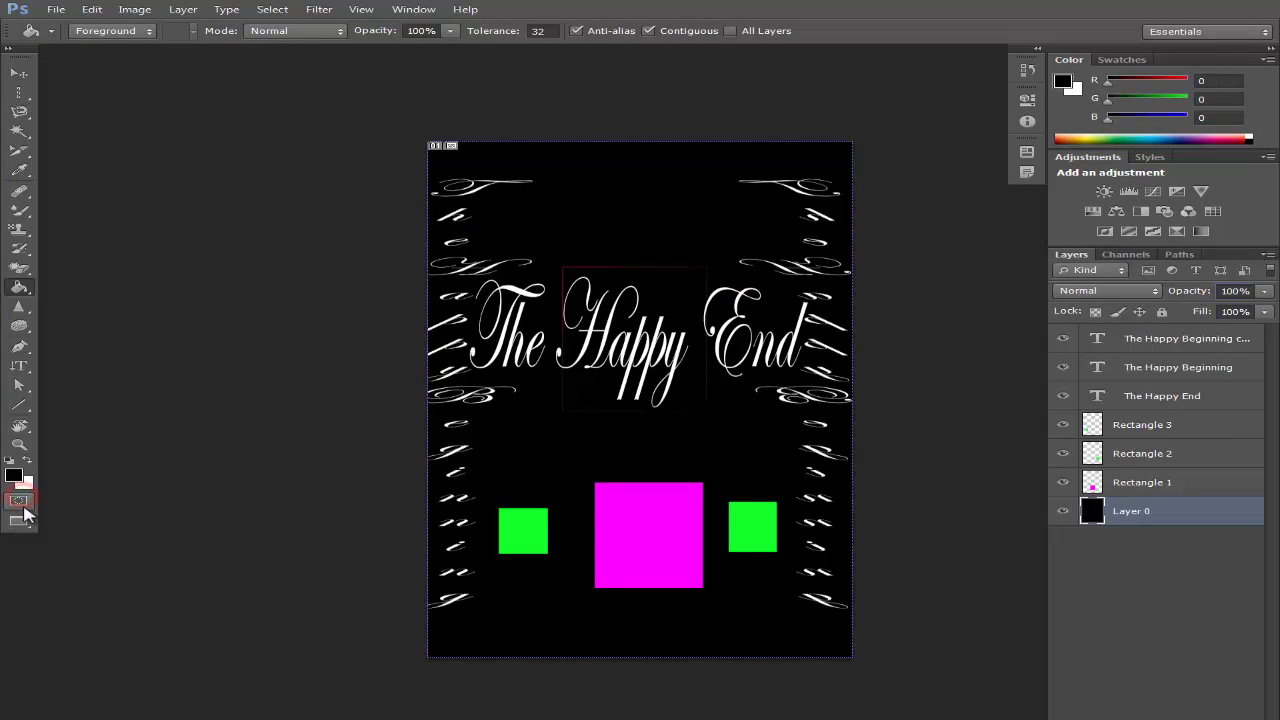
pyautogui.click(18, 501)
pyautogui.click(728, 252)
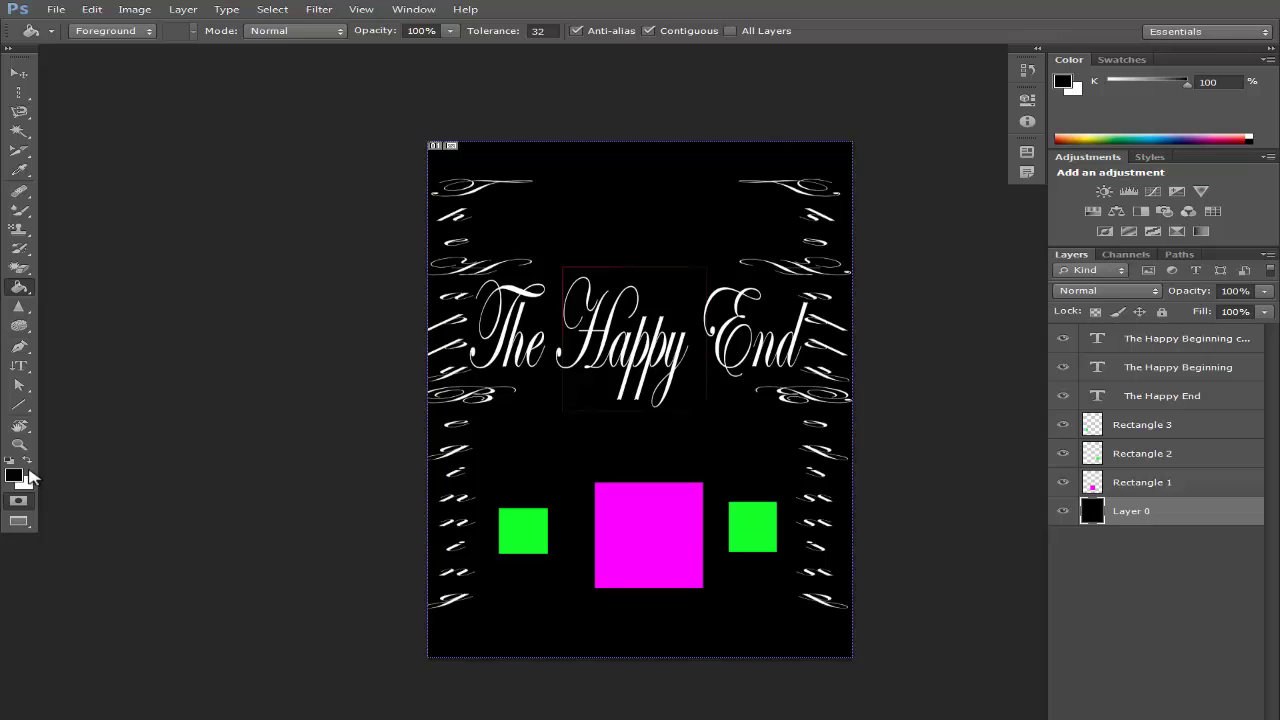
pyautogui.click(136, 10)
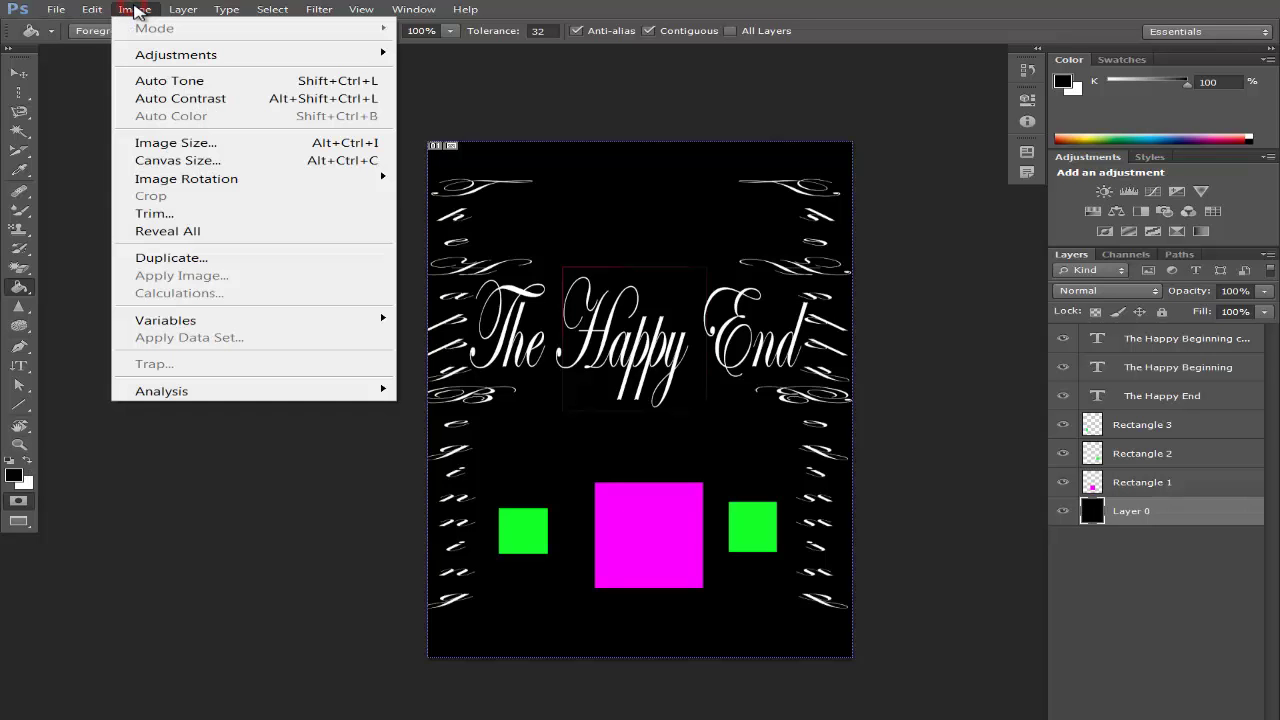
pyautogui.click(134, 10)
pyautogui.click(136, 10)
pyautogui.moveTo(319, 10)
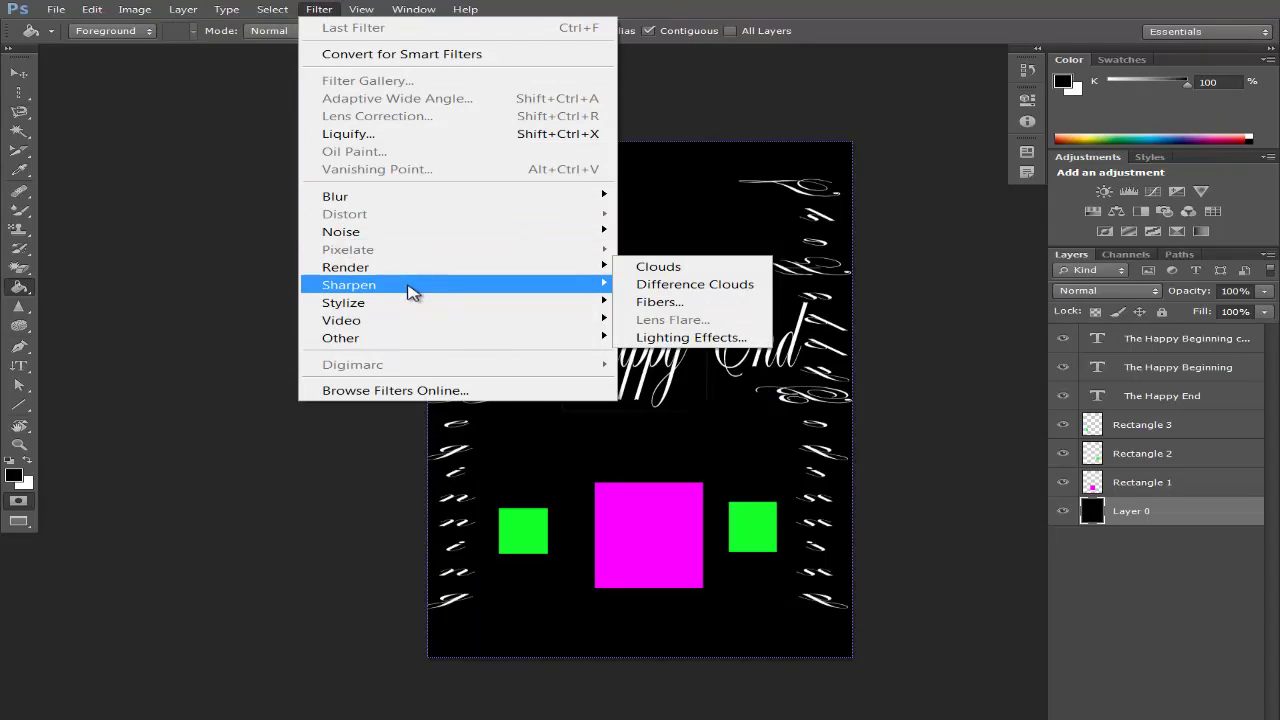
pyautogui.moveTo(413, 292)
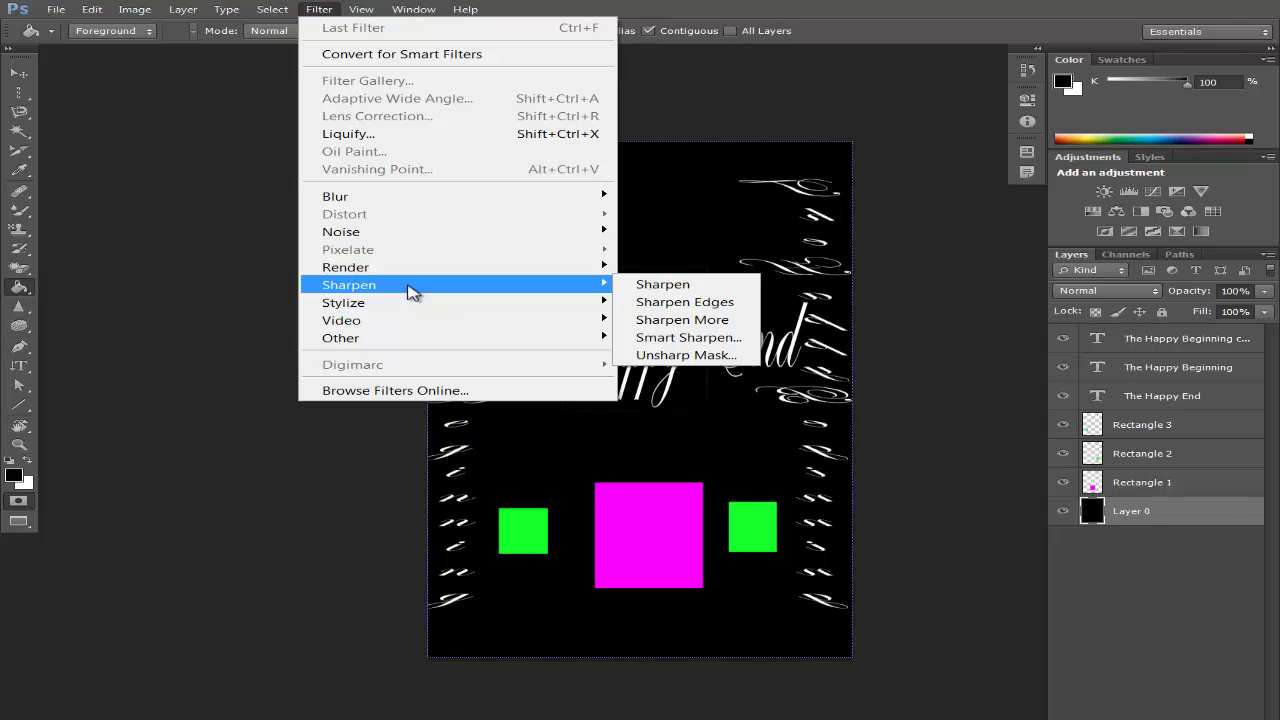
pyautogui.click(130, 12)
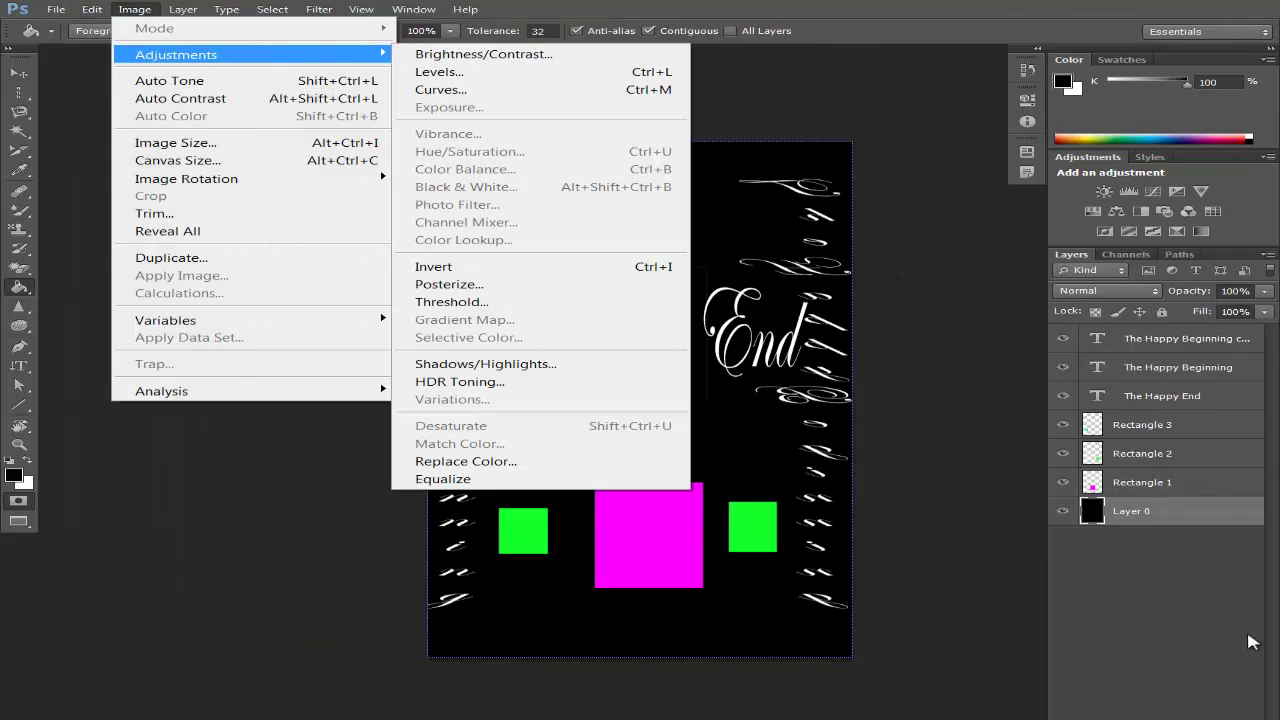
pyautogui.click(1222, 658)
pyautogui.click(1222, 658)
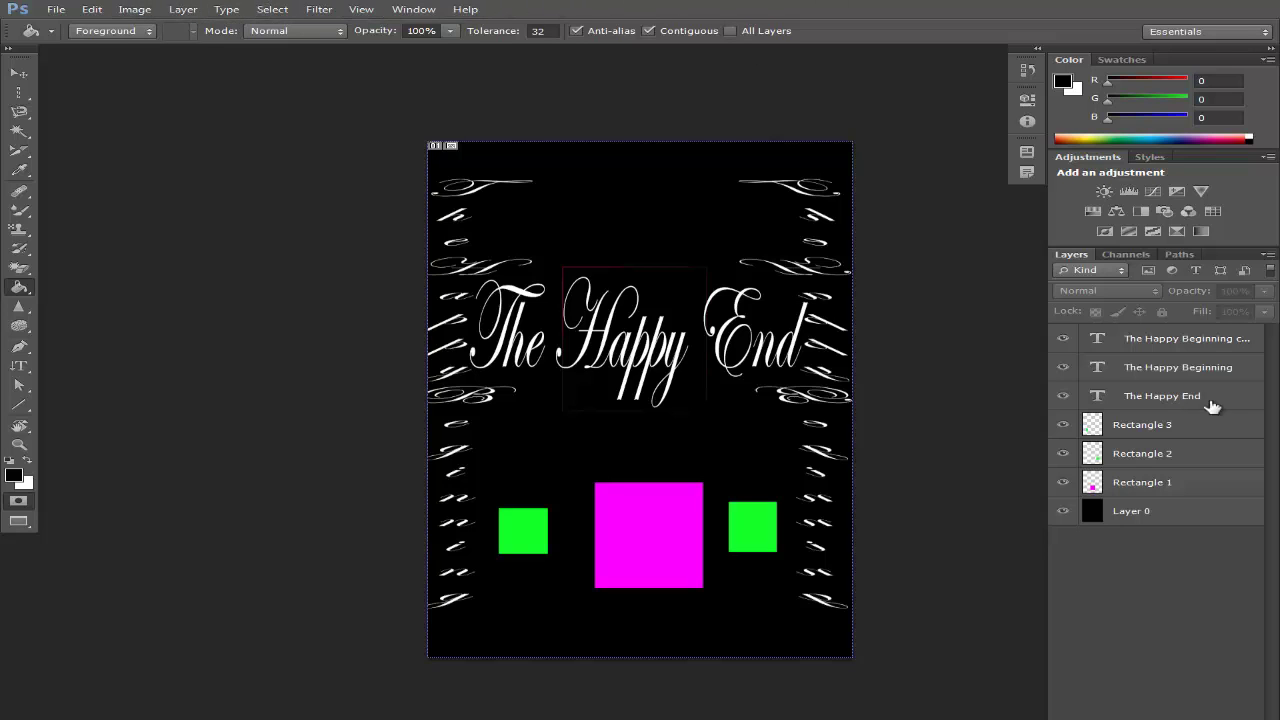
pyautogui.click(380, 10)
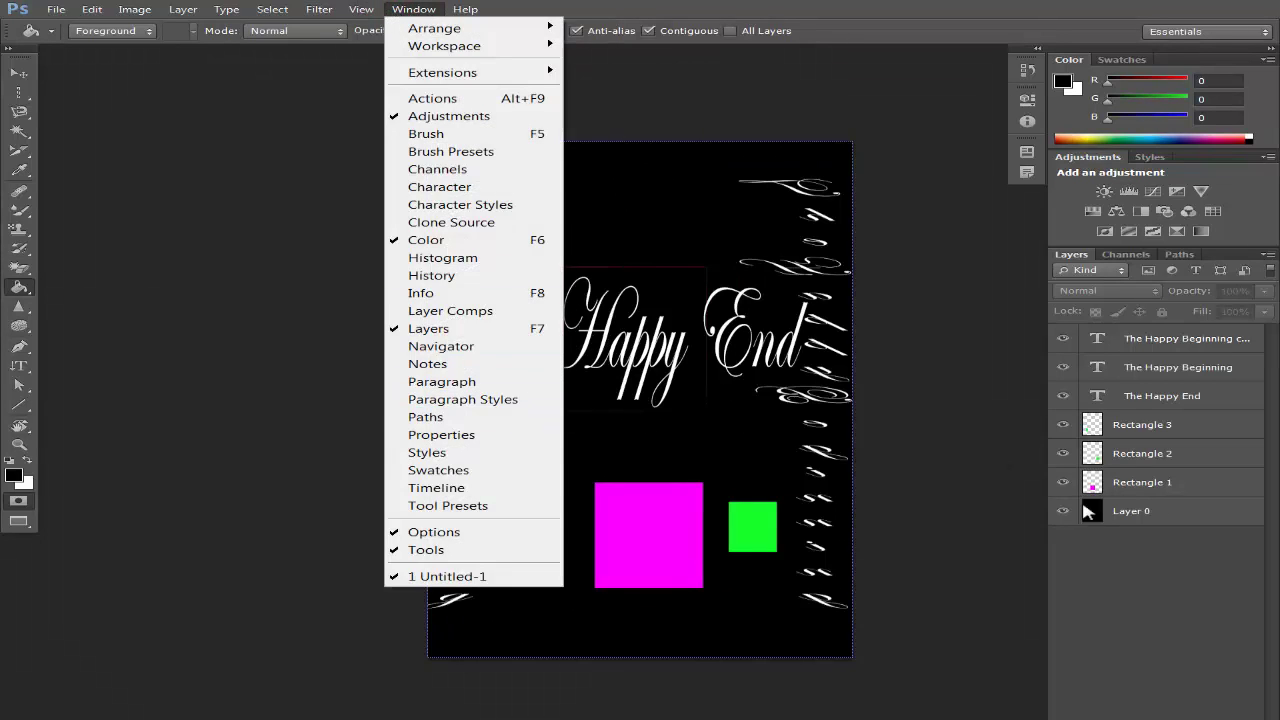
pyautogui.click(1183, 624)
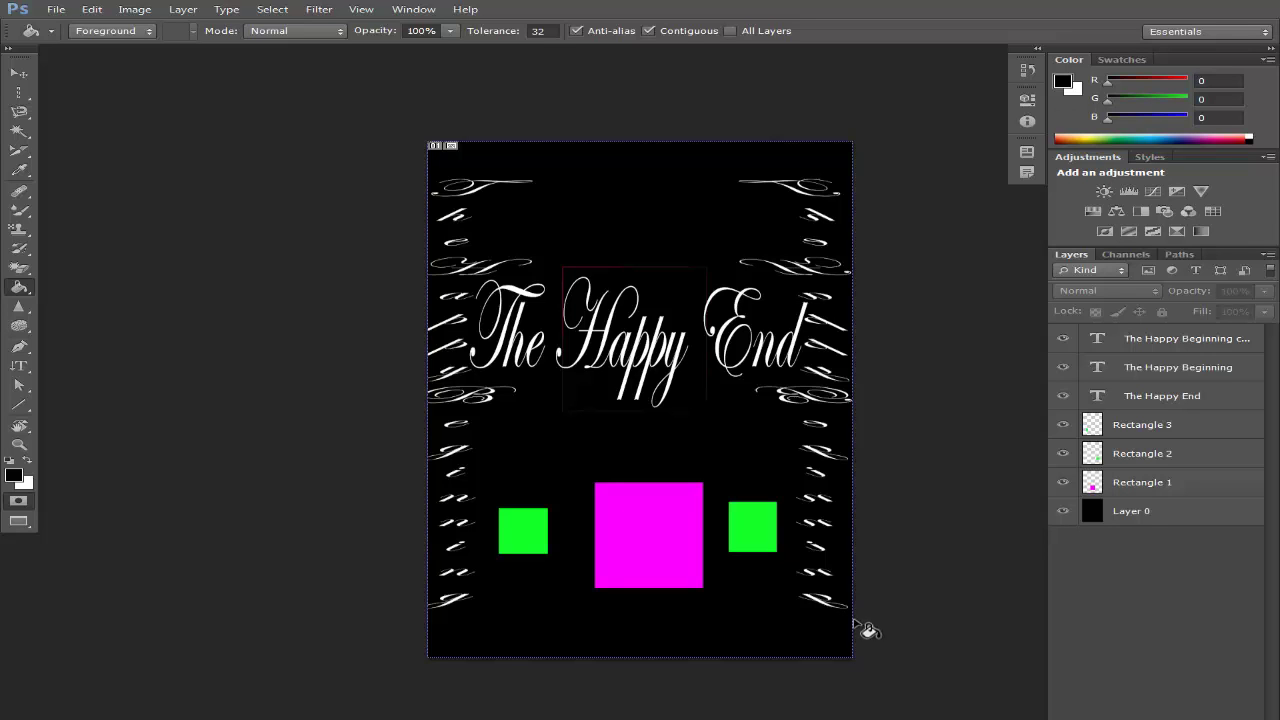
# Step: Open the Dropbox folder from the Windows launcher and scroll to the Grace Funeral Chapel Logo images
pyautogui.press('super')
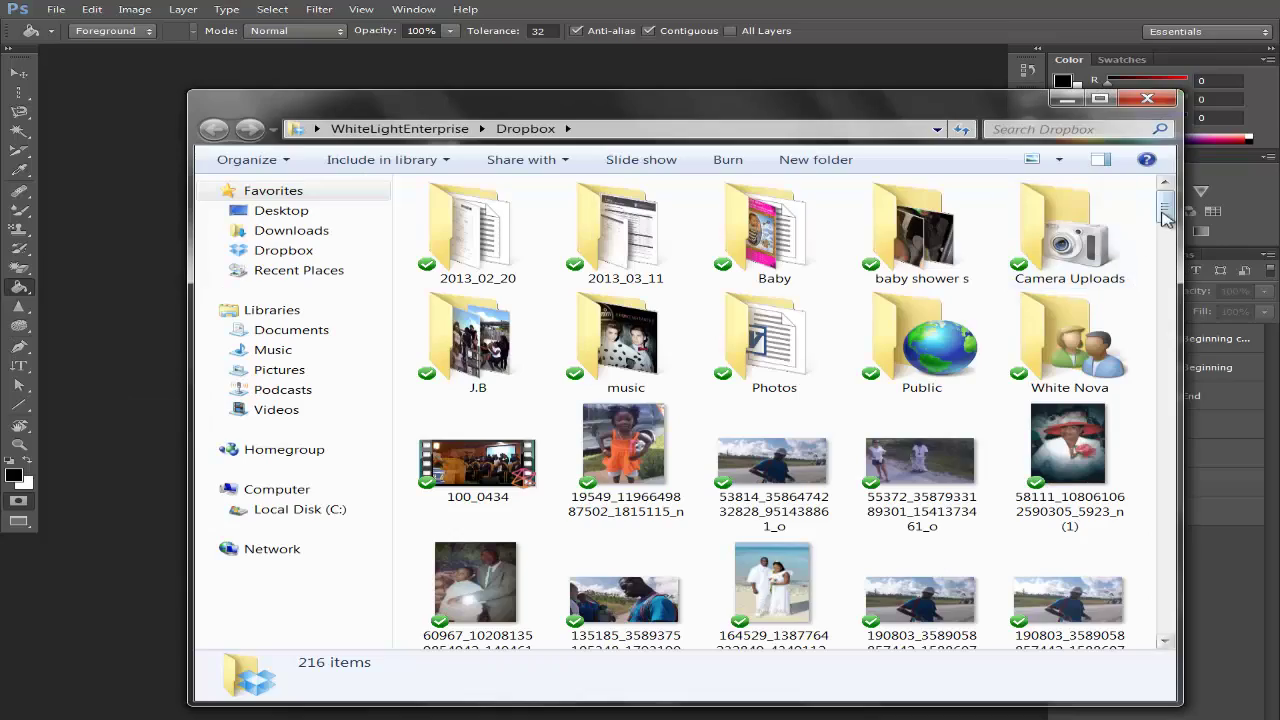
pyautogui.moveTo(1165, 213); pyautogui.dragTo(1160, 400)
pyautogui.click(622, 492)
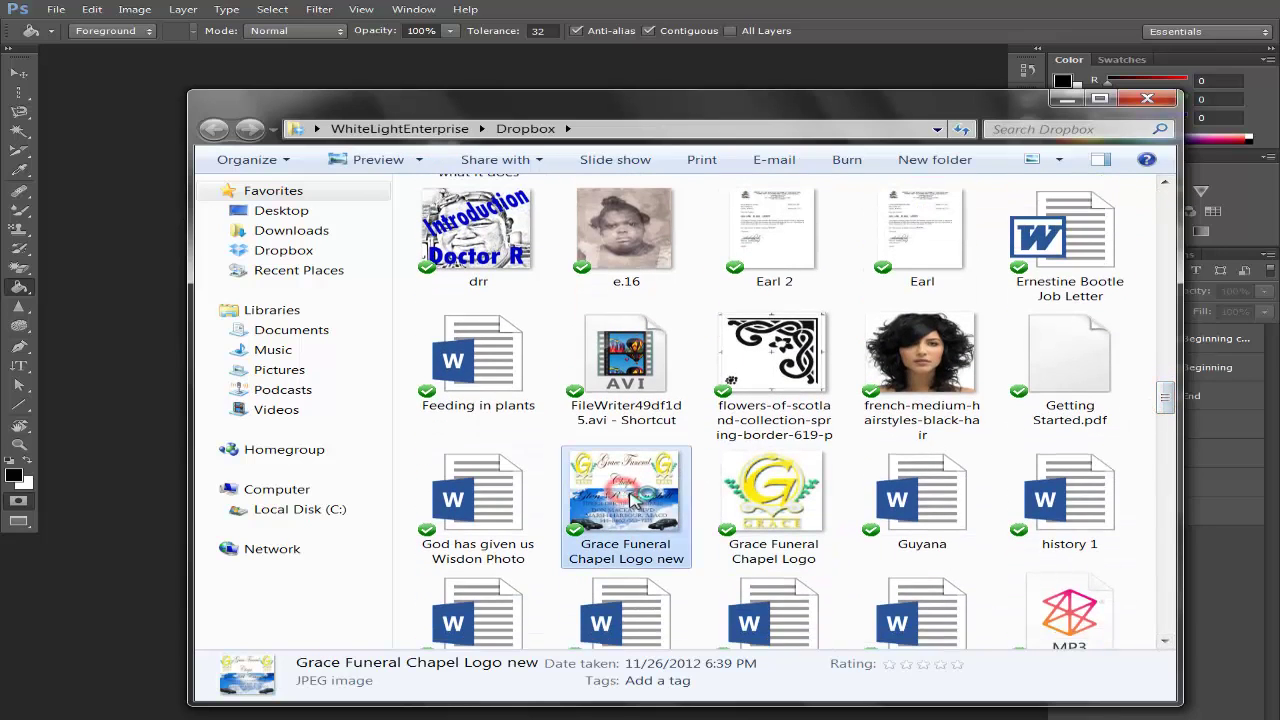
pyautogui.doubleClick(622, 492)
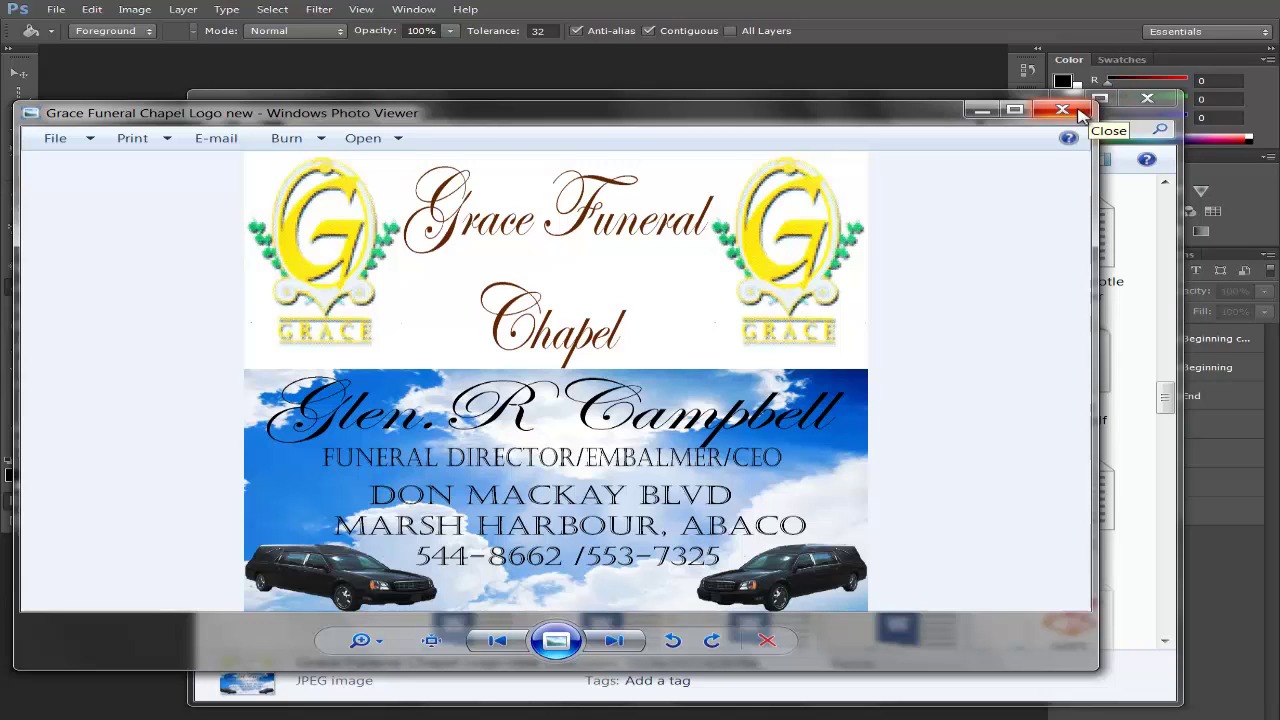
pyautogui.click(1062, 112)
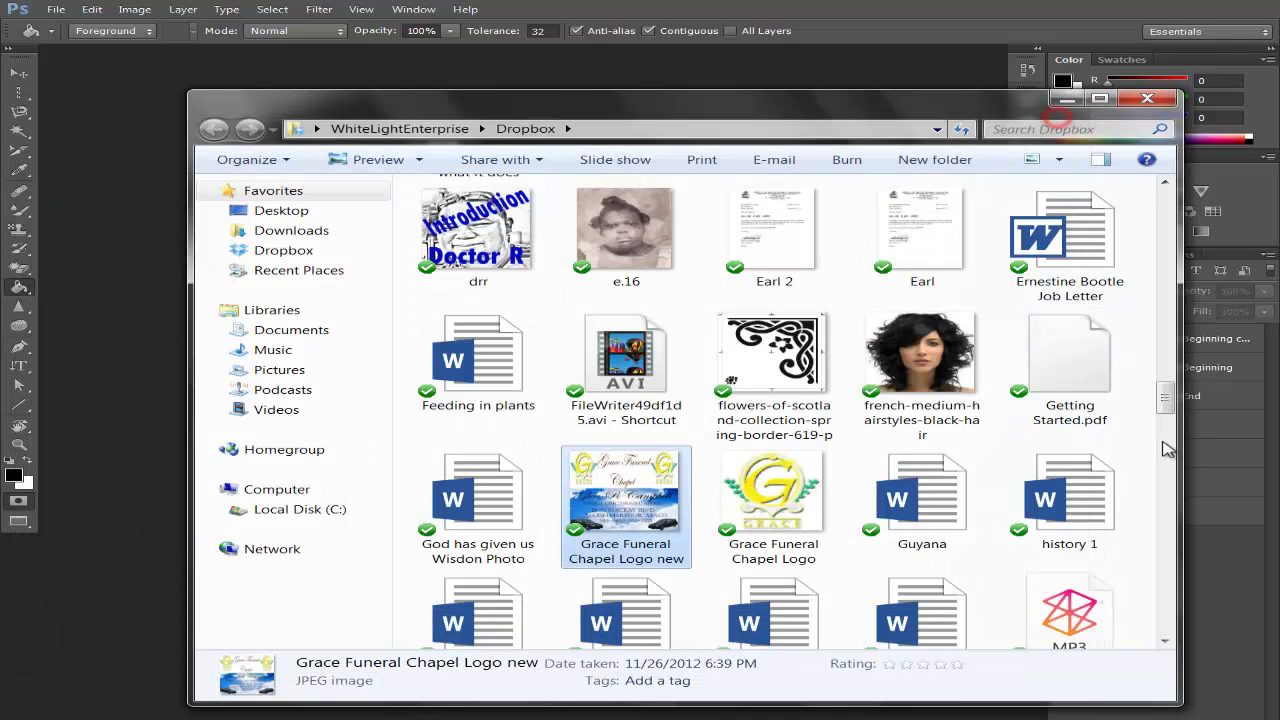
pyautogui.doubleClick(765, 488)
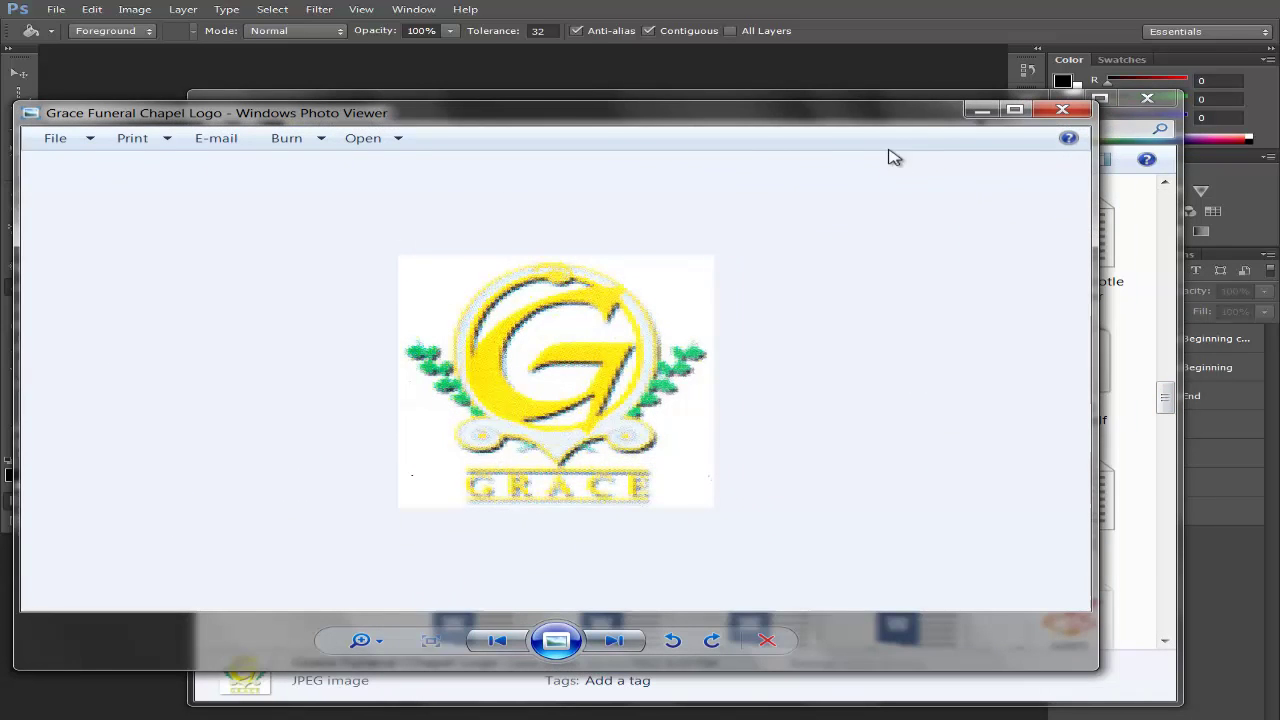
pyautogui.click(1065, 110)
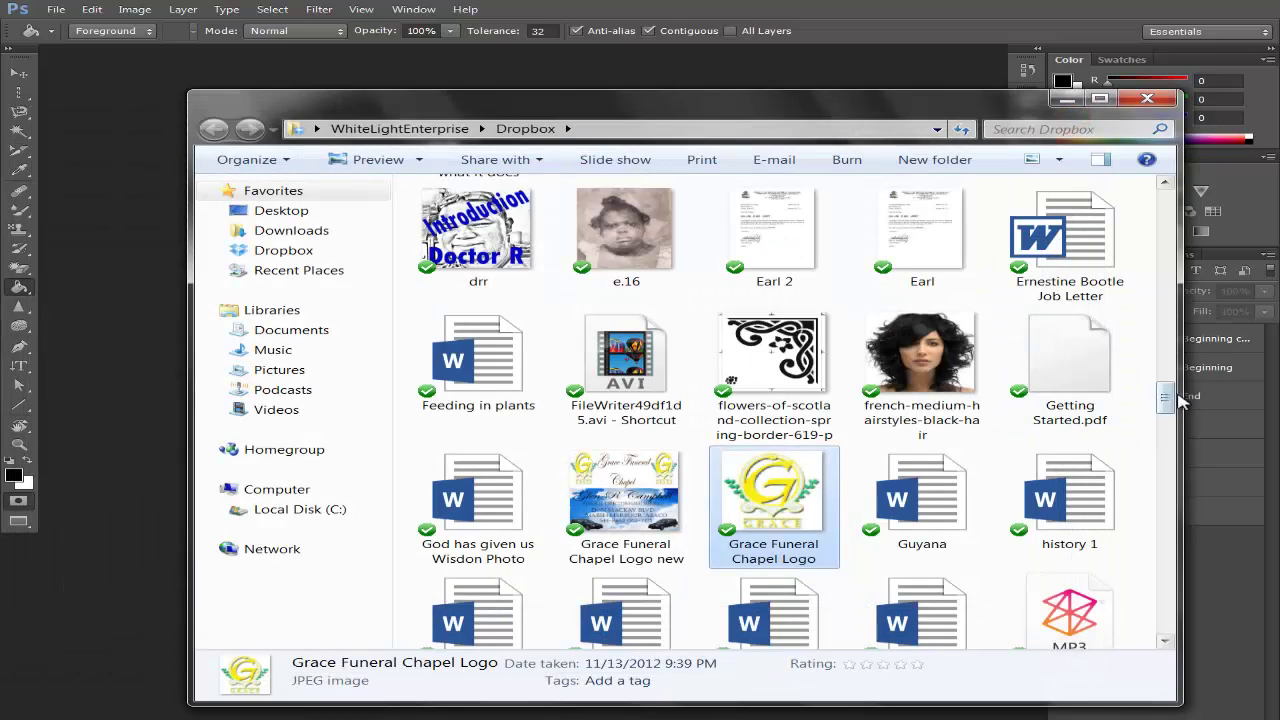
pyautogui.doubleClick(772, 510)
pyautogui.click(1062, 110)
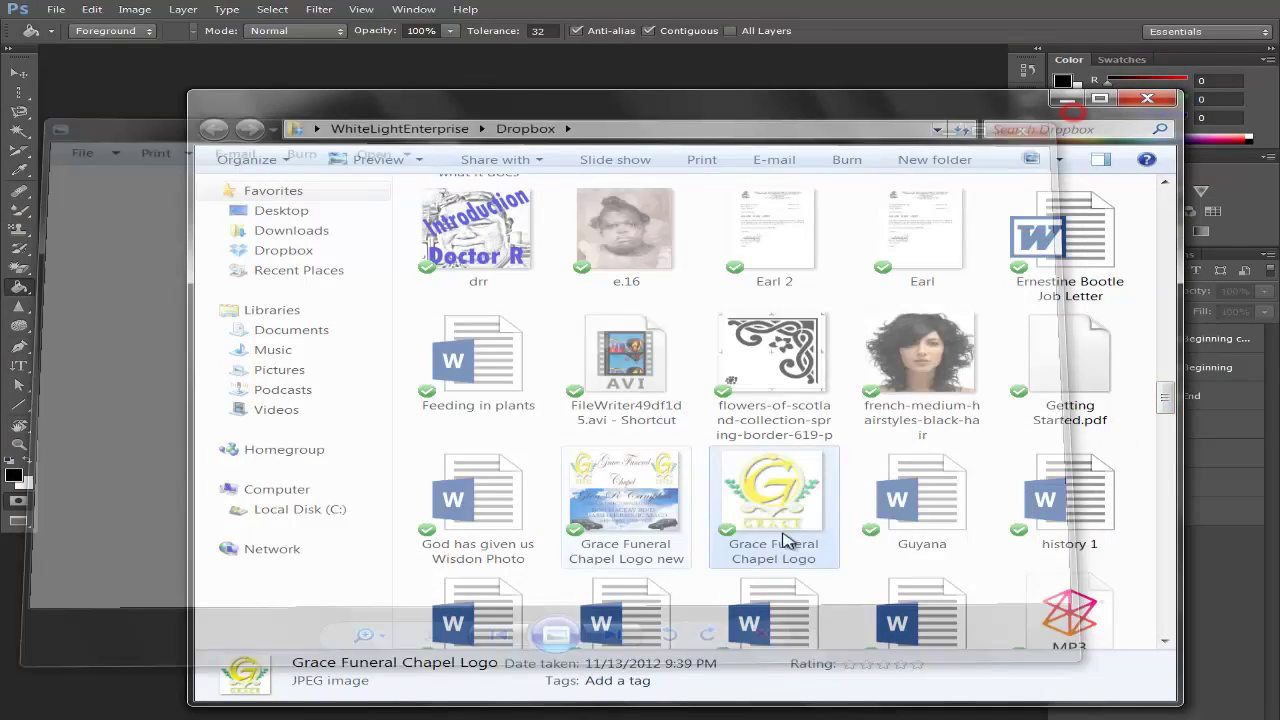
pyautogui.doubleClick(640, 497)
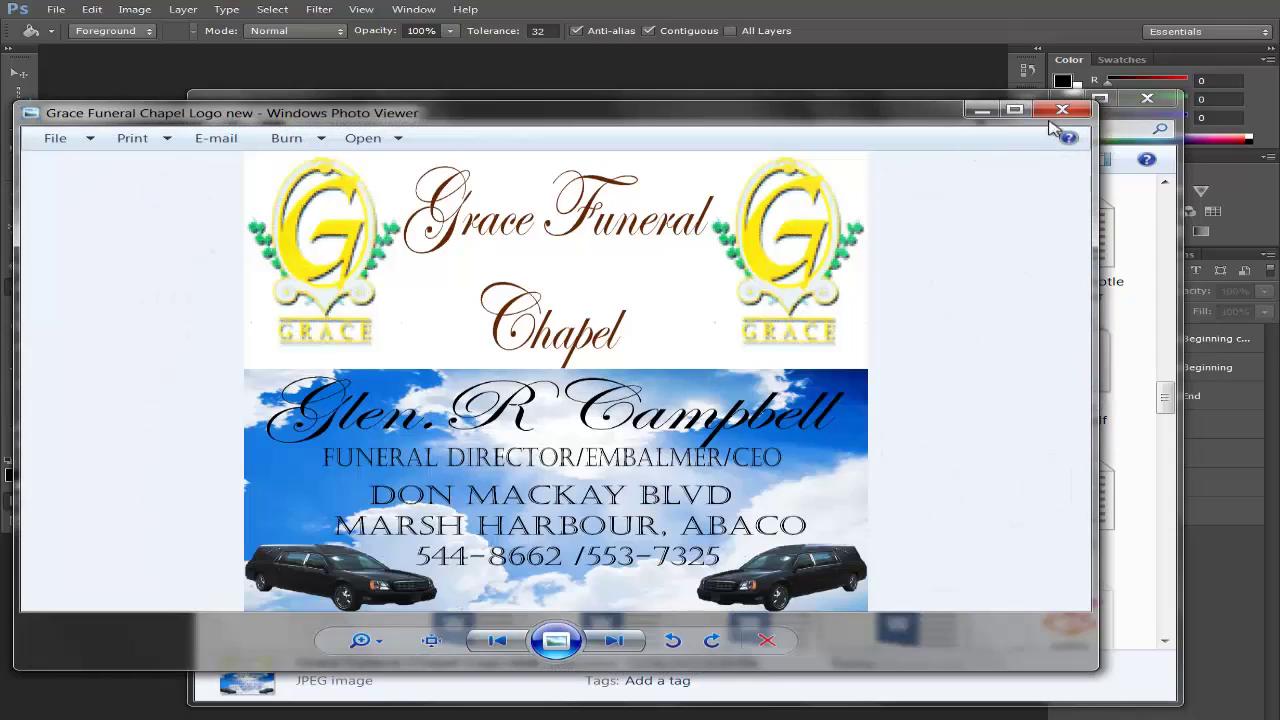
pyautogui.click(1060, 112)
pyautogui.moveTo(1163, 415); pyautogui.dragTo(1170, 491)
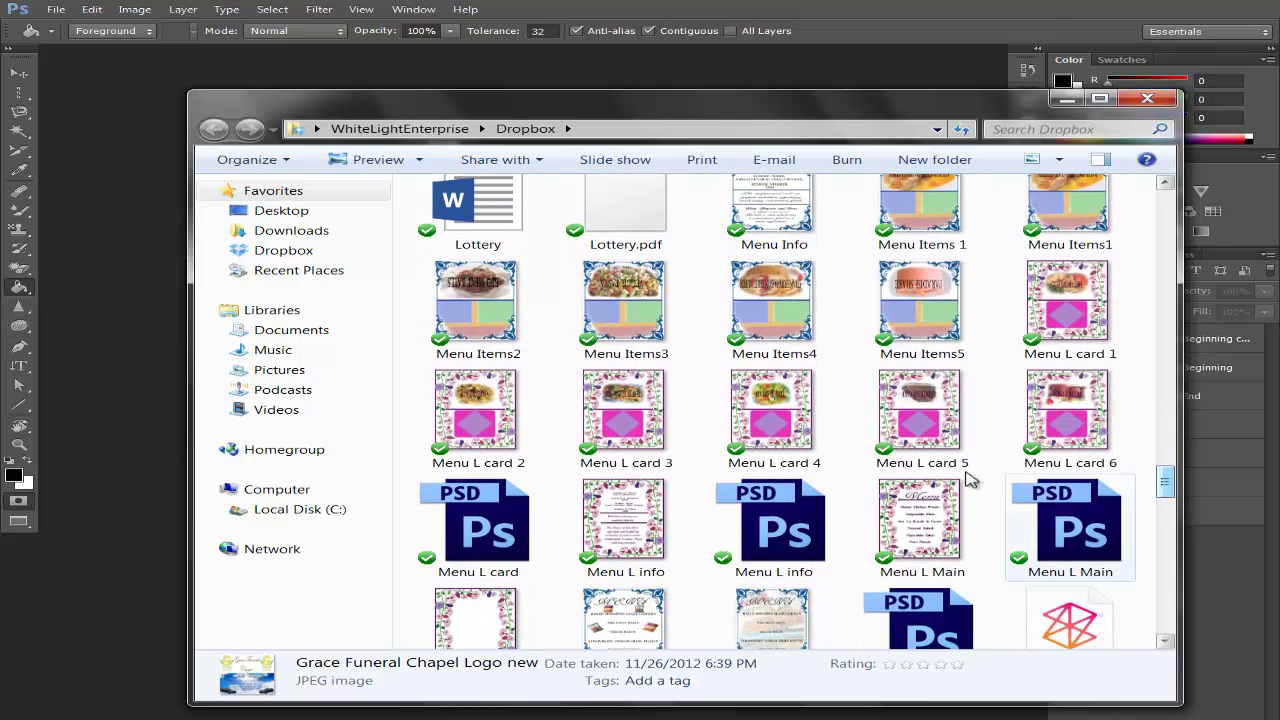
pyautogui.doubleClick(810, 440)
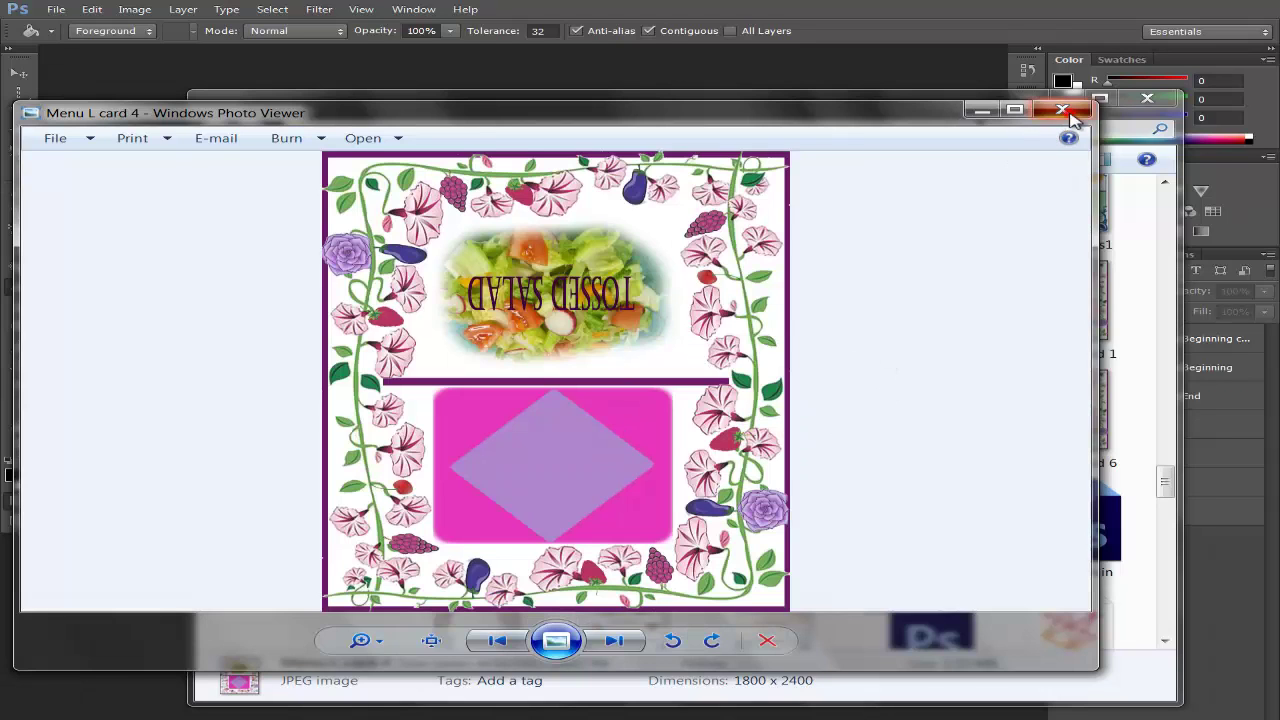
pyautogui.click(1066, 122)
pyautogui.doubleClick(768, 320)
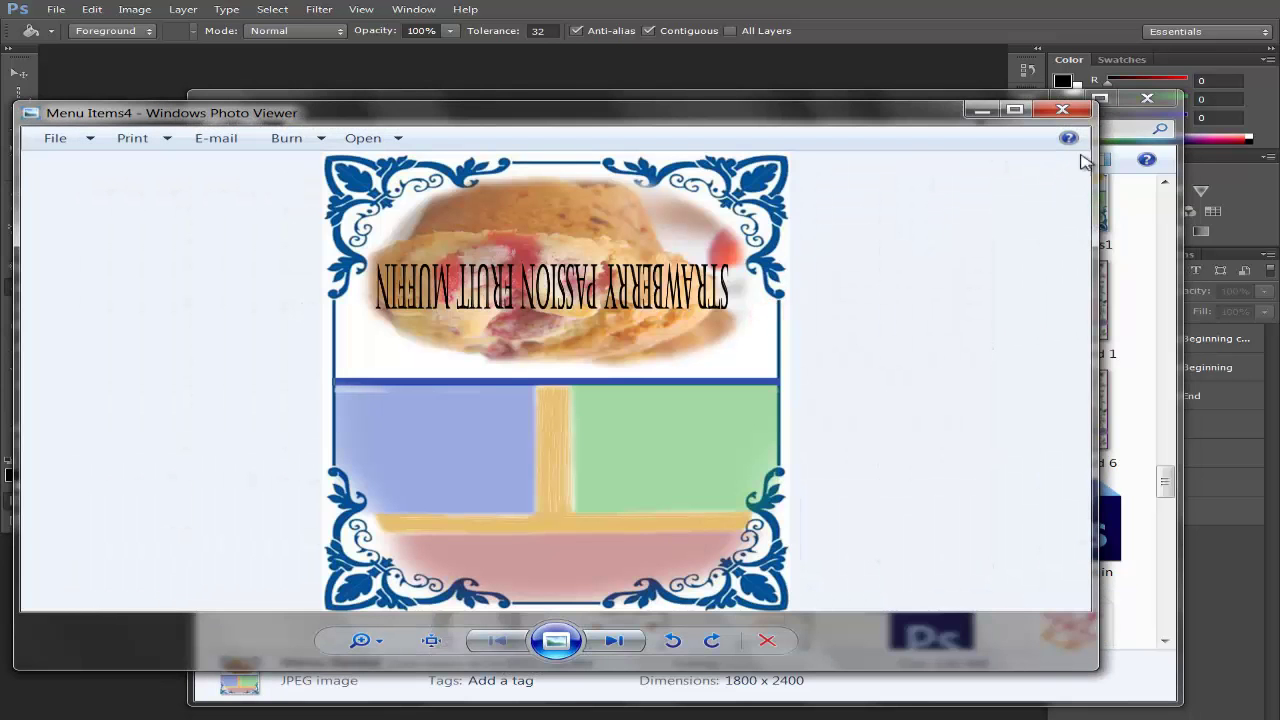
pyautogui.click(1076, 114)
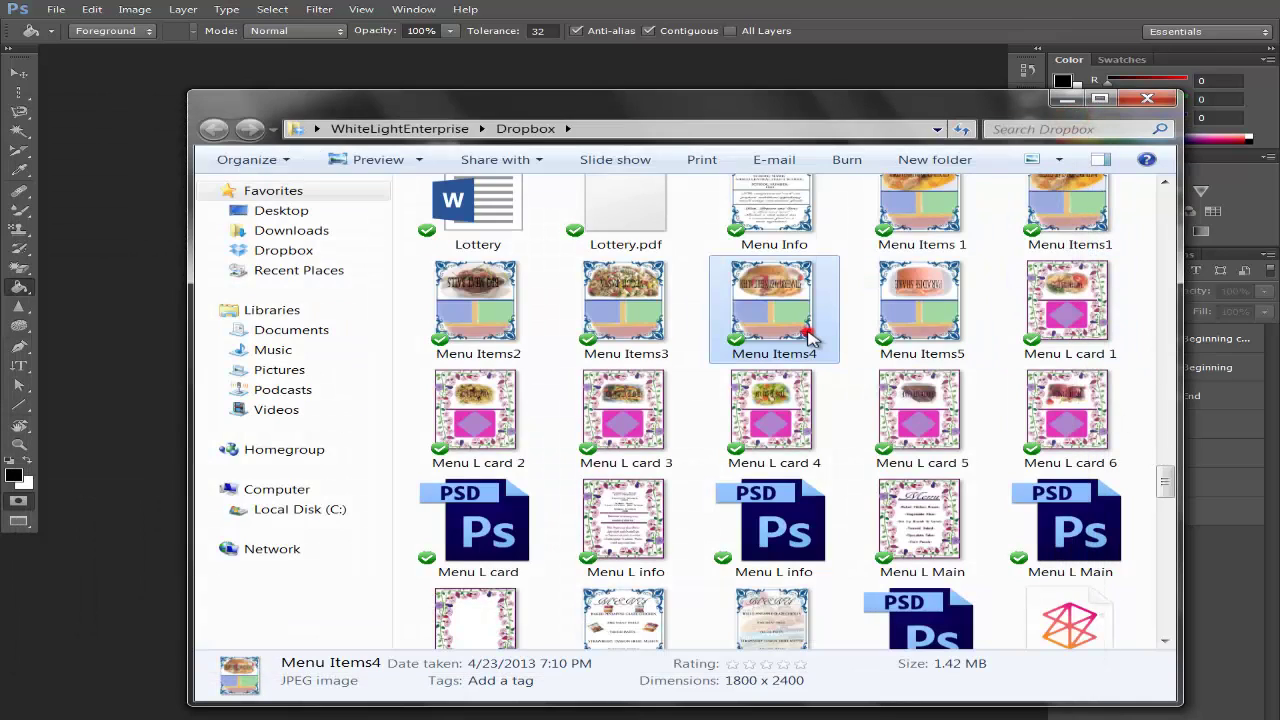
pyautogui.doubleClick(806, 332)
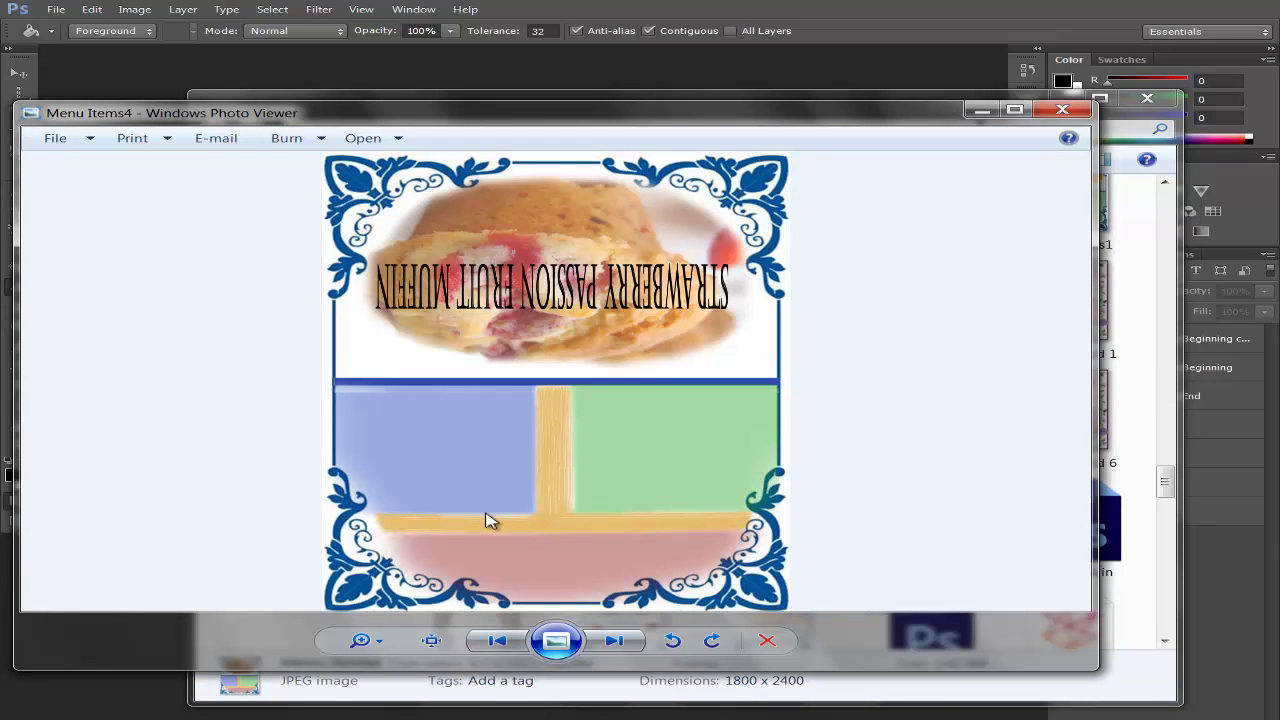
pyautogui.click(1060, 109)
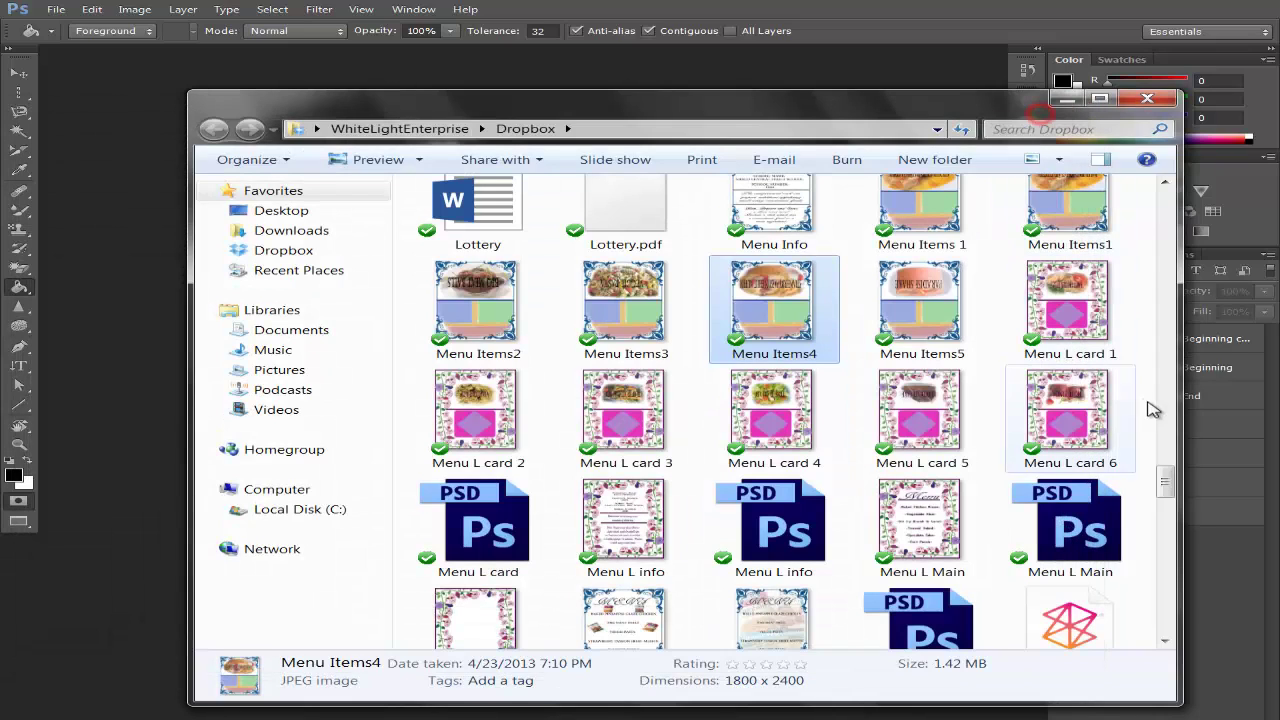
pyautogui.moveTo(1176, 490)
pyautogui.mouseDown()
pyautogui.moveTo(1166, 630)
pyautogui.moveTo(1165, 500)
pyautogui.mouseUp()
pyautogui.moveTo(1143, 396); pyautogui.dragTo(1133, 204)
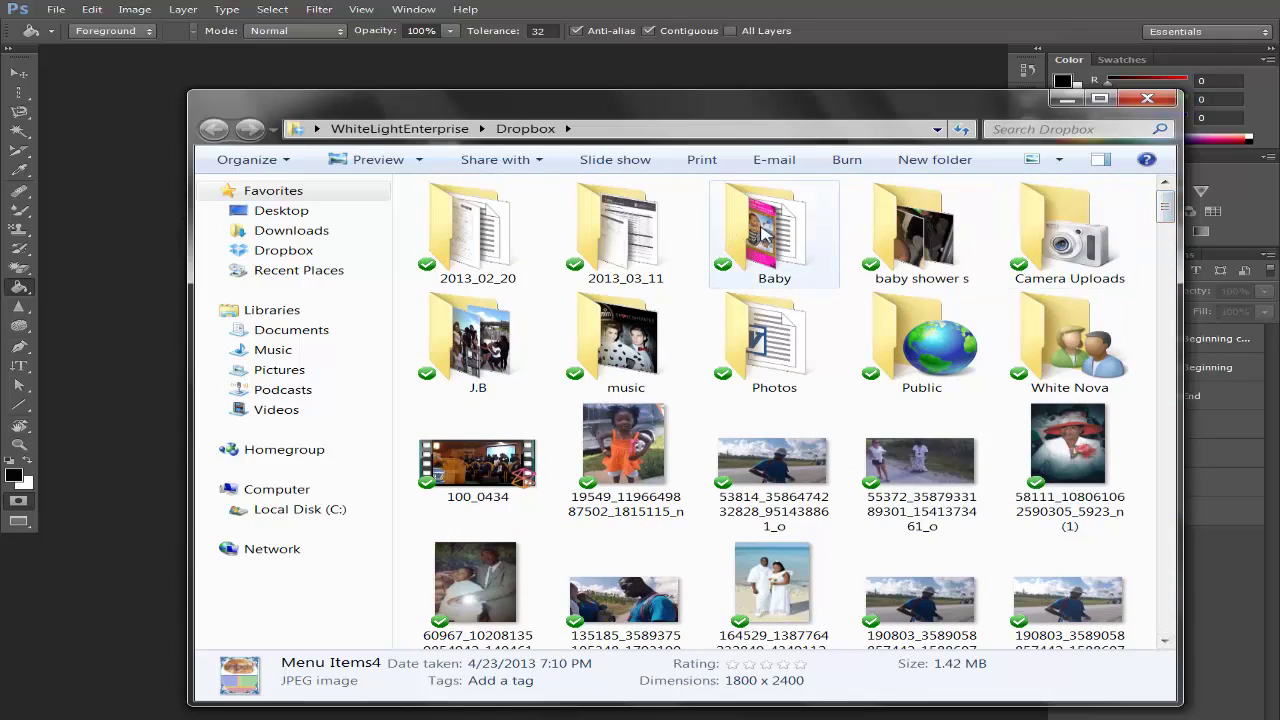
# Step: Enter the Baby folder and preview Babay Cover new in Photo Viewer, then close it
pyautogui.doubleClick(770, 230)
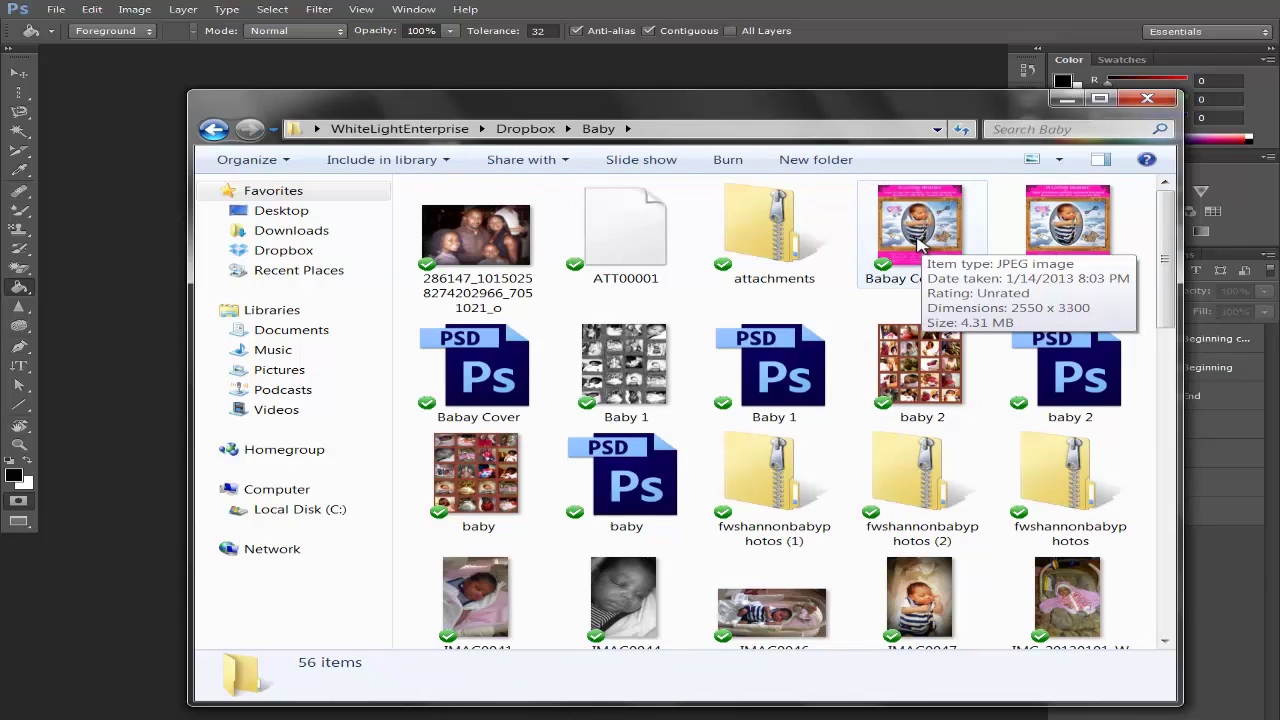
pyautogui.doubleClick(950, 242)
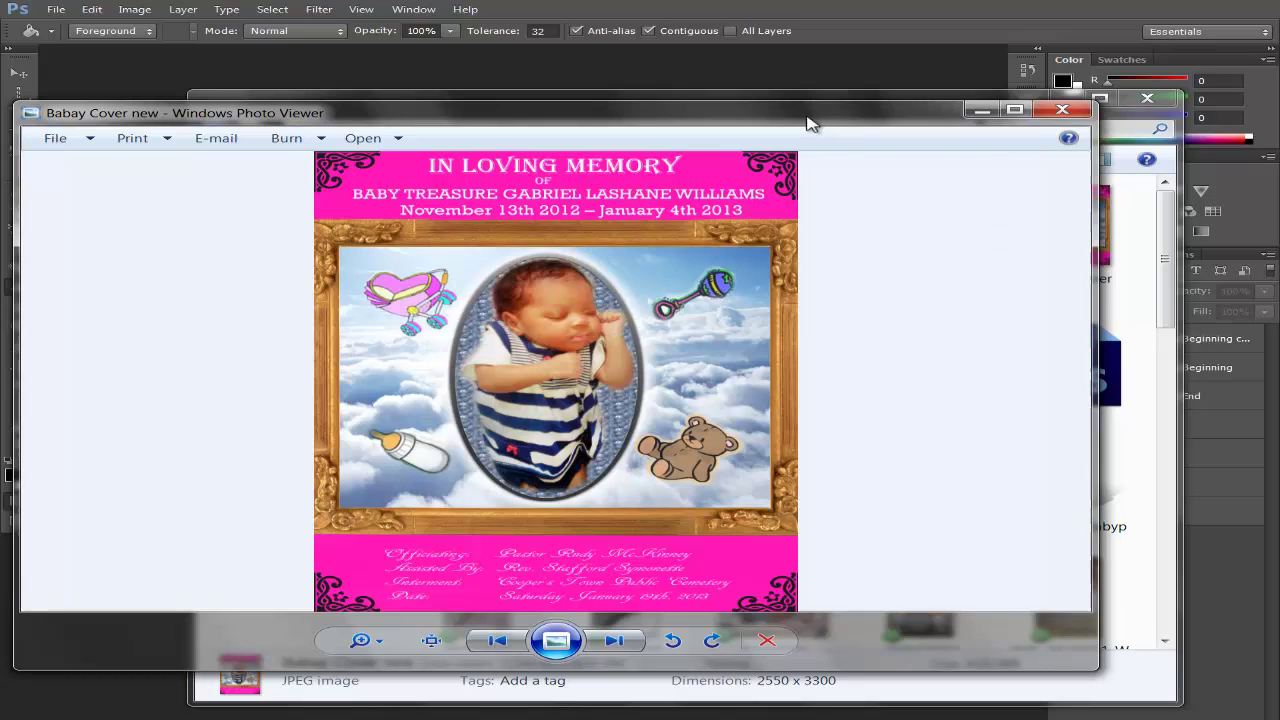
pyautogui.moveTo(808, 124); pyautogui.dragTo(870, 82)
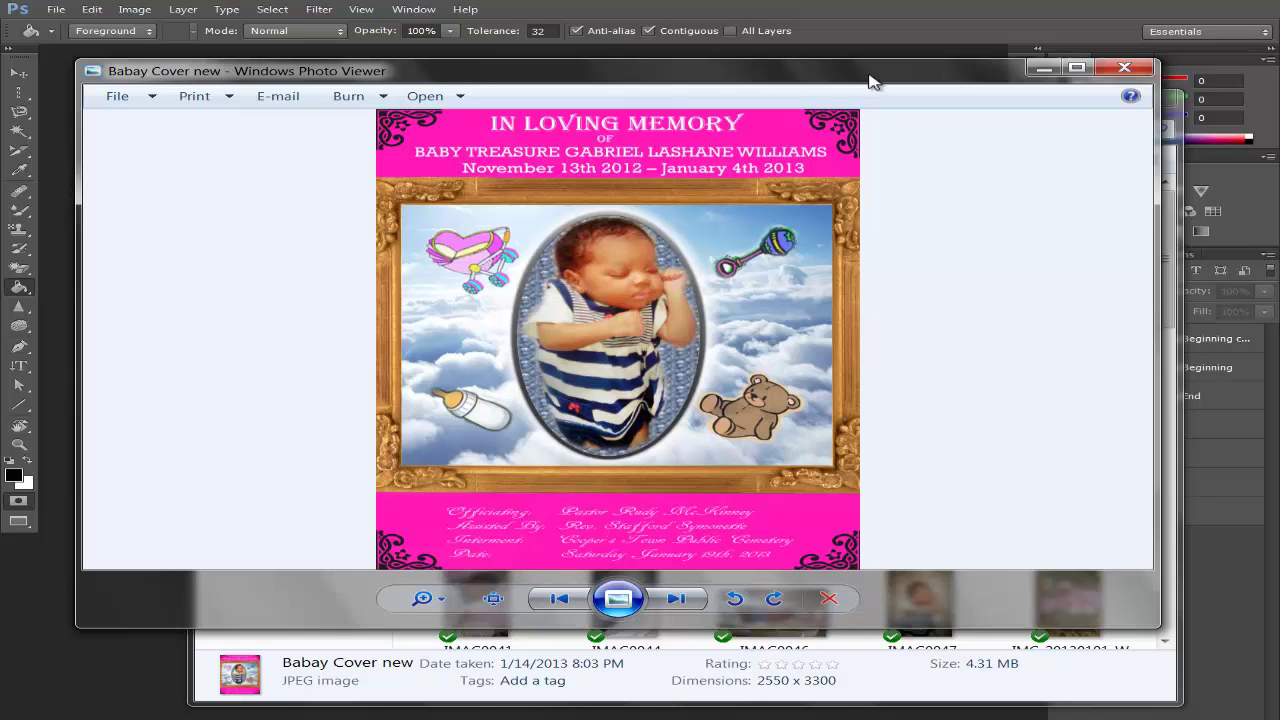
pyautogui.click(1124, 67)
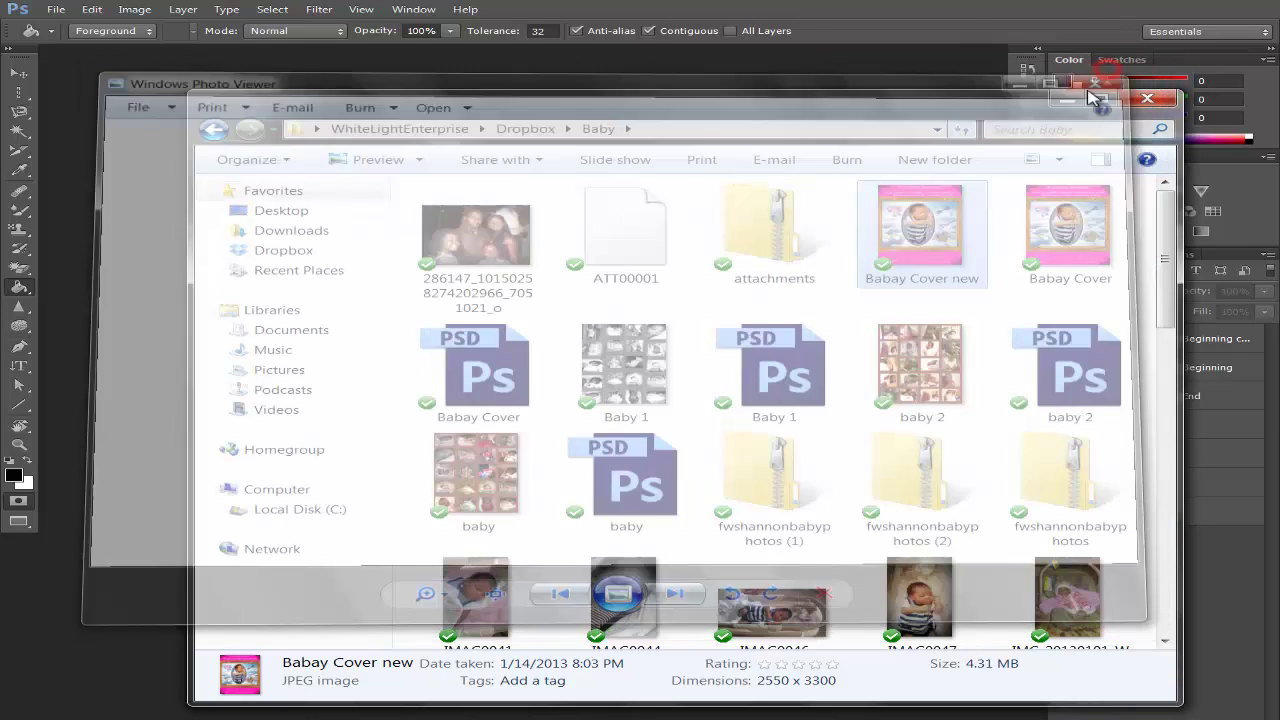
pyautogui.moveTo(1166, 255)
pyautogui.mouseDown()
pyautogui.moveTo(1176, 300)
pyautogui.moveTo(1172, 255)
pyautogui.mouseUp()
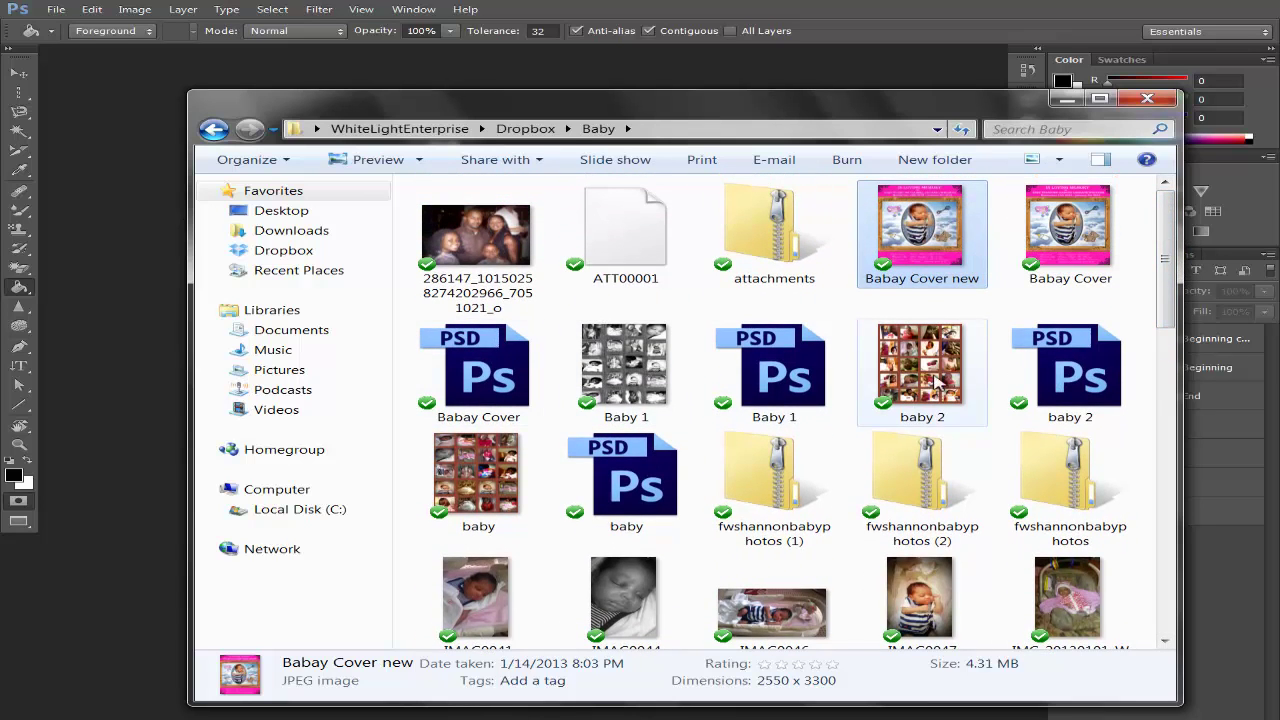
# Step: Preview the baby 2 collage in Photo Viewer and close it
pyautogui.doubleClick(905, 383)
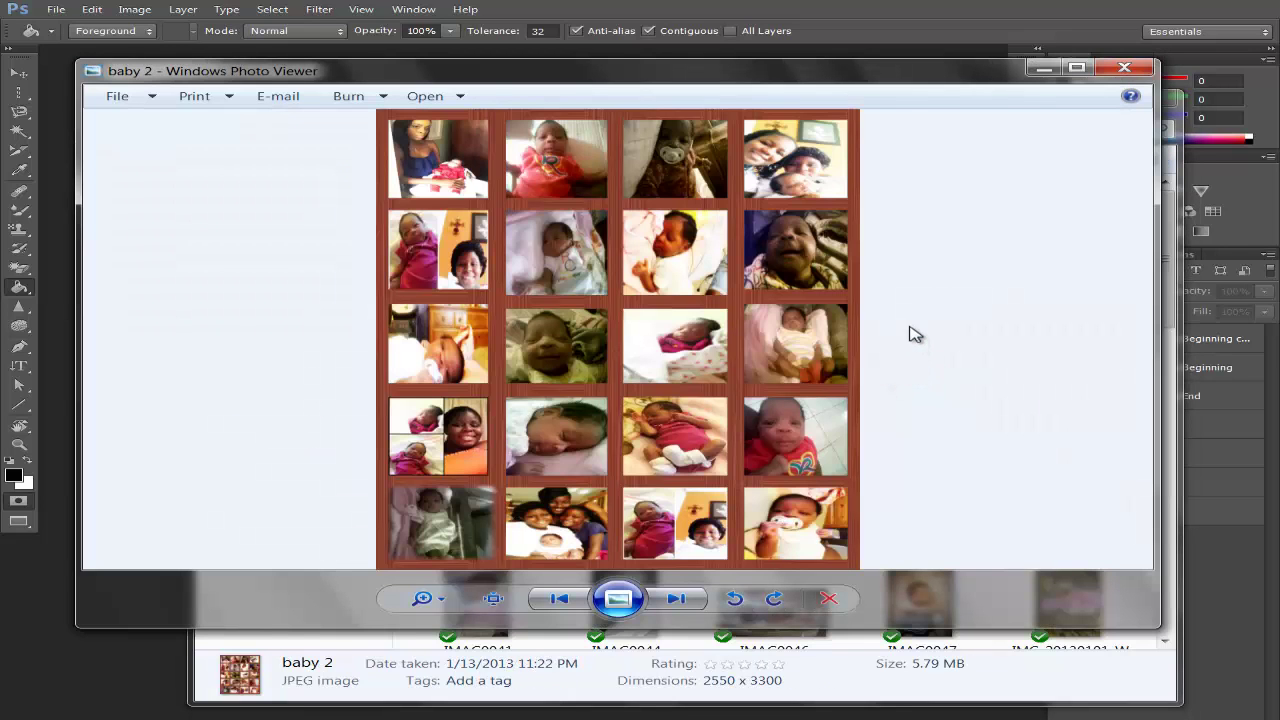
pyautogui.click(1124, 67)
pyautogui.moveTo(1163, 300)
pyautogui.mouseDown()
pyautogui.moveTo(1178, 452)
pyautogui.moveTo(1172, 610)
pyautogui.moveTo(1165, 300)
pyautogui.mouseUp()
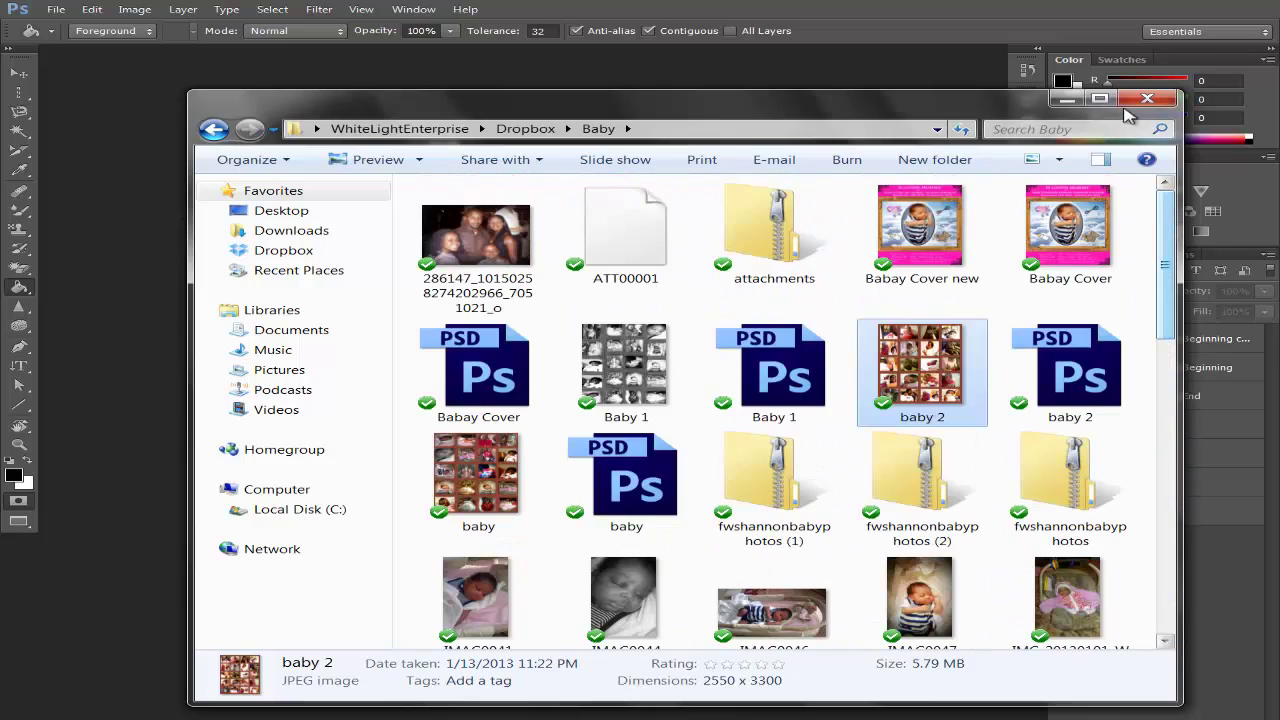
# Step: Close the Explorer window to bring 'The Happy End' poster back in Photoshop
pyautogui.click(1145, 101)
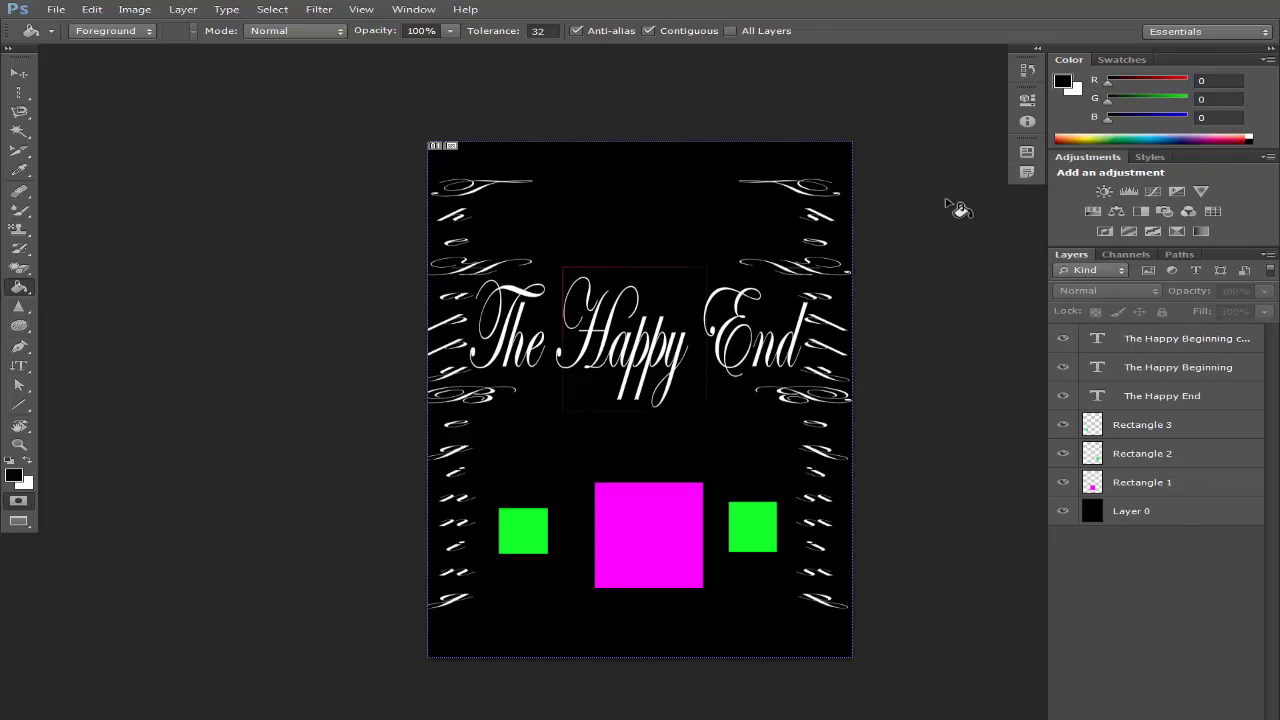